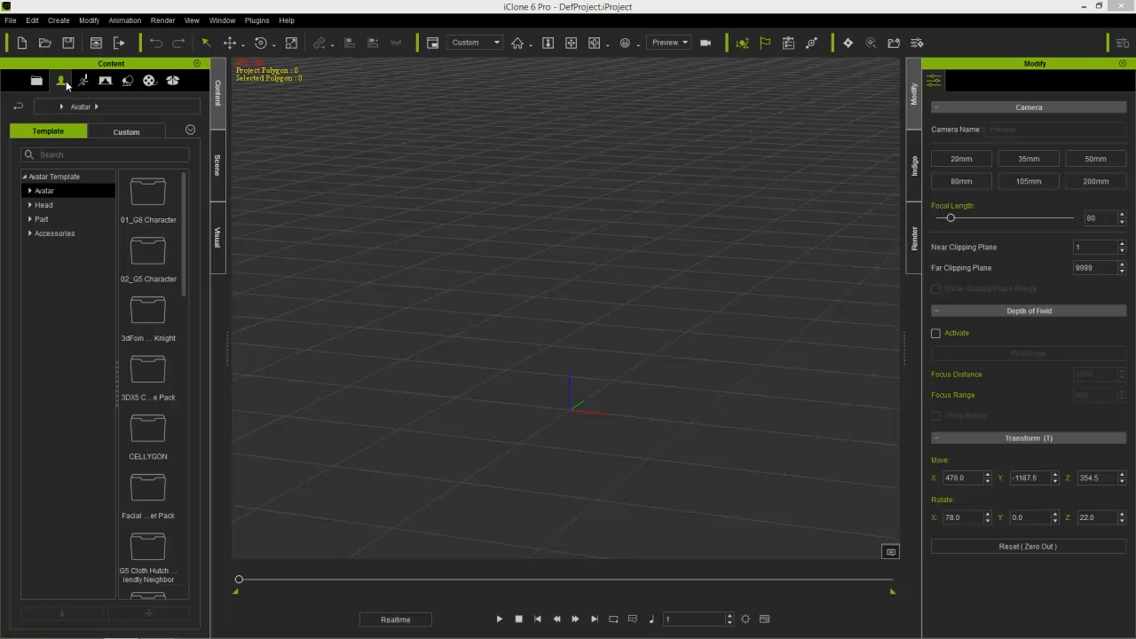
Step: Load the Mason avatar from the 01_G6 Character templates into the scene and frame him in the view
double_click(42, 192)
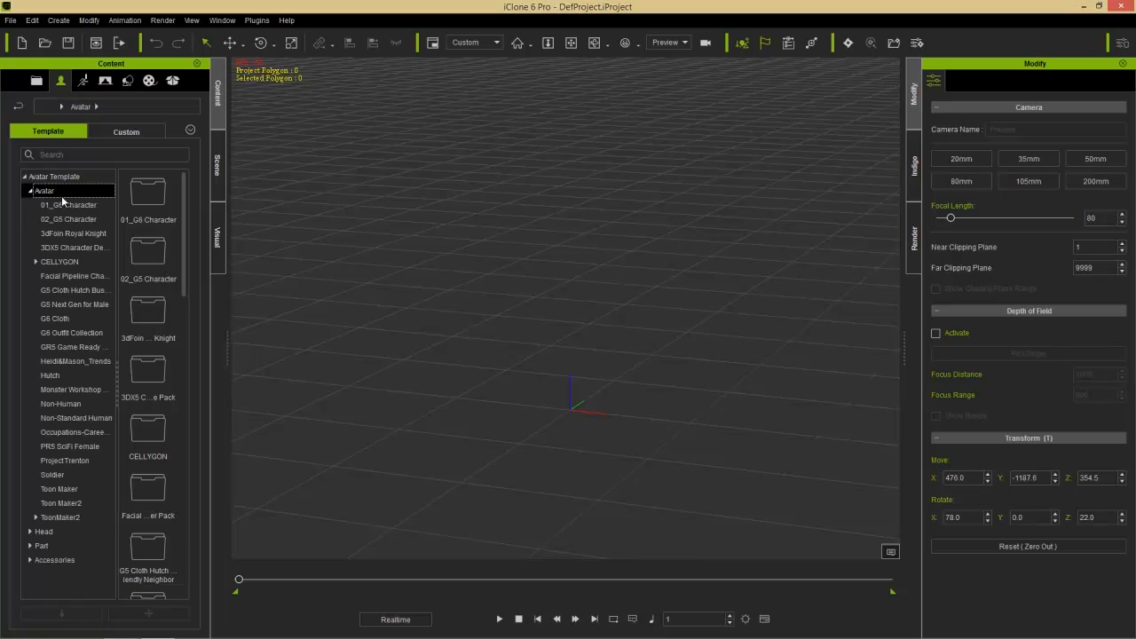
click(68, 205)
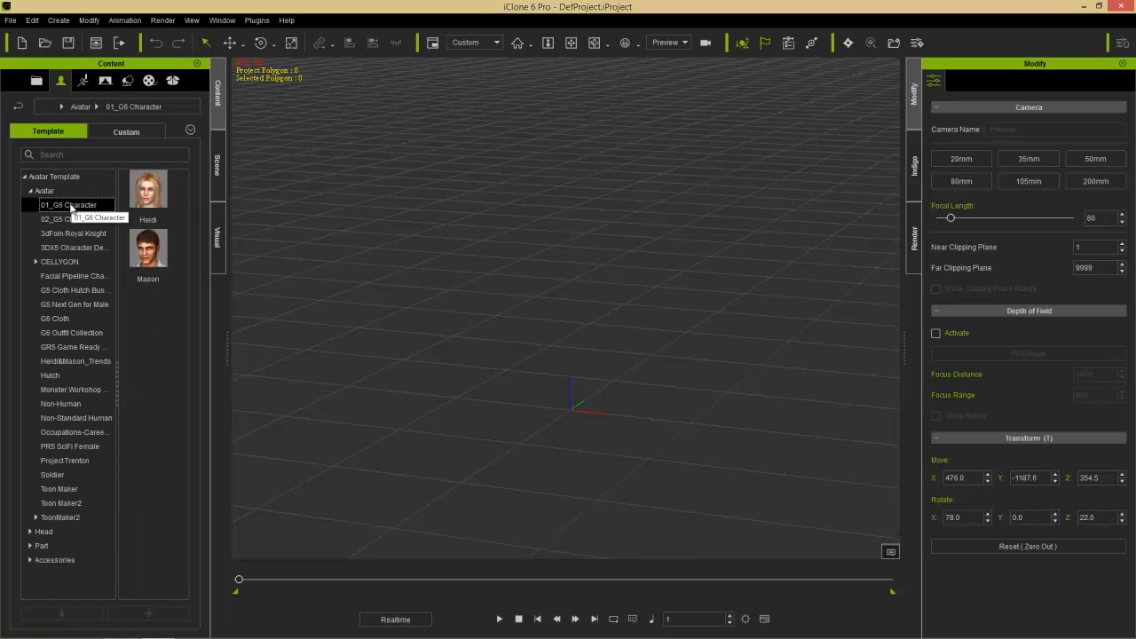
double_click(147, 253)
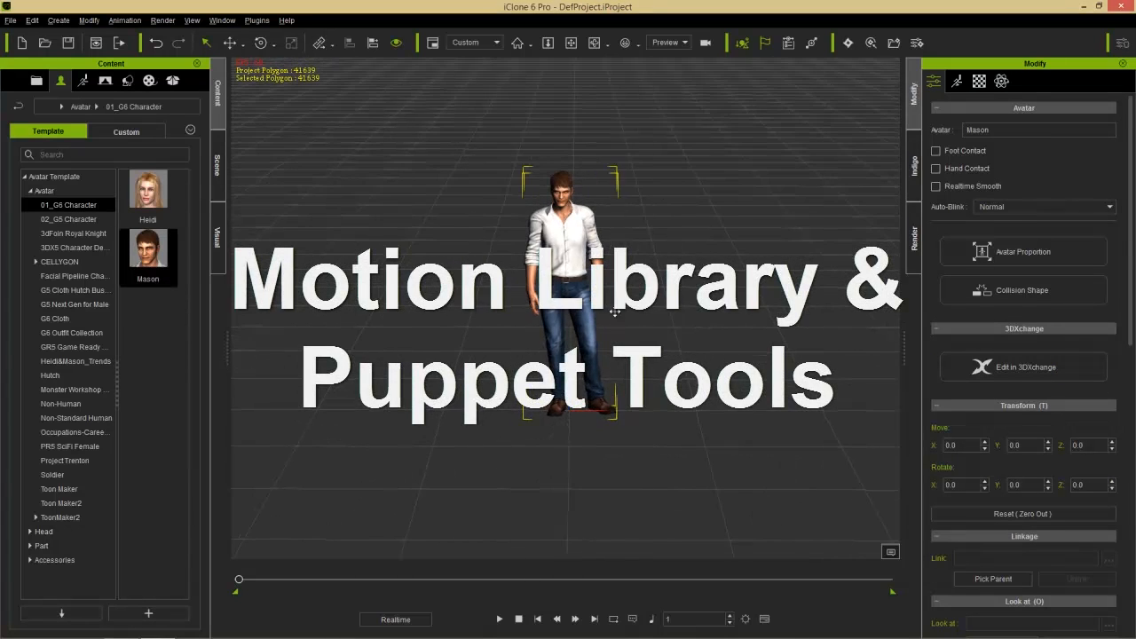
middle_drag(614, 312, 608, 341)
scroll(599, 320, up, 4)
middle_drag(586, 297, 594, 261)
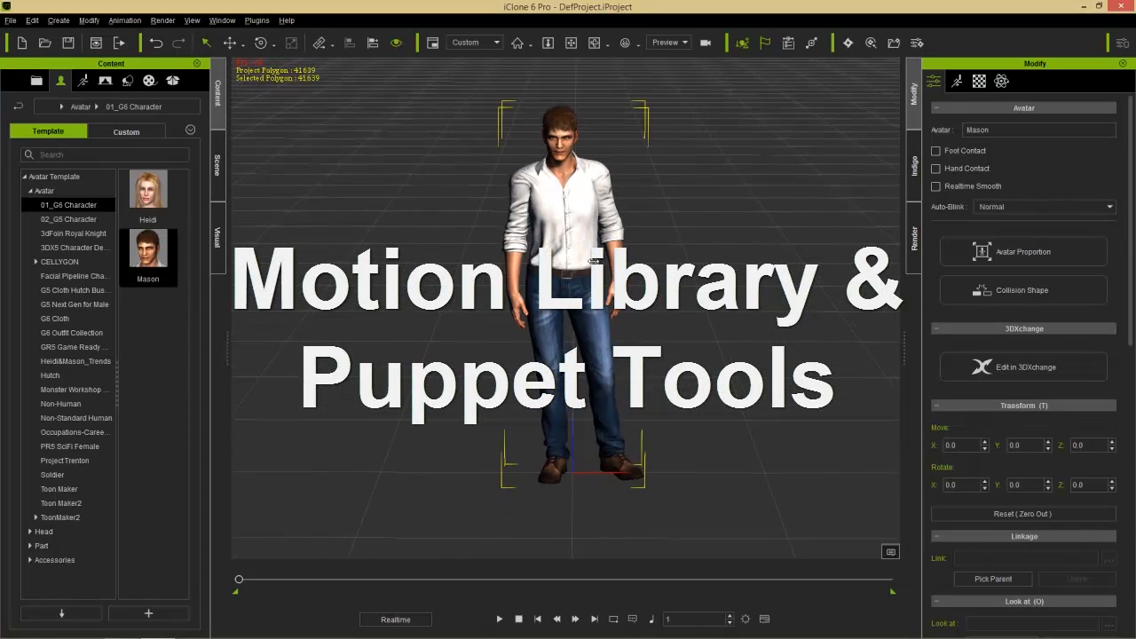
Step: Display the Timeline below the avatar and bring up Mason's motion editing tools
key(F3)
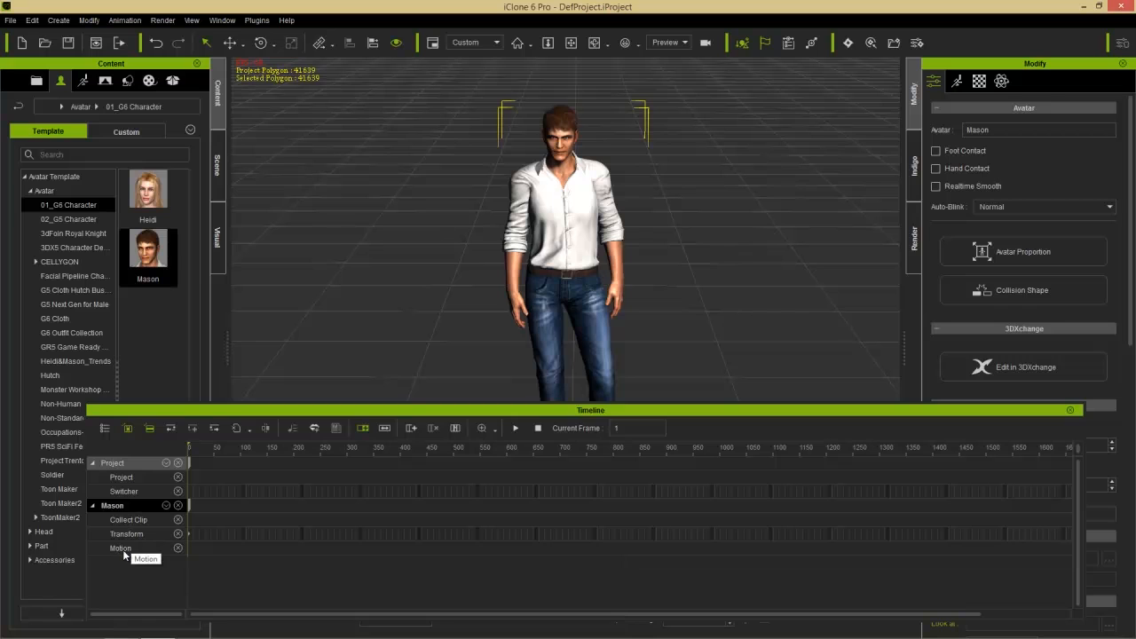
drag(315, 409, 328, 444)
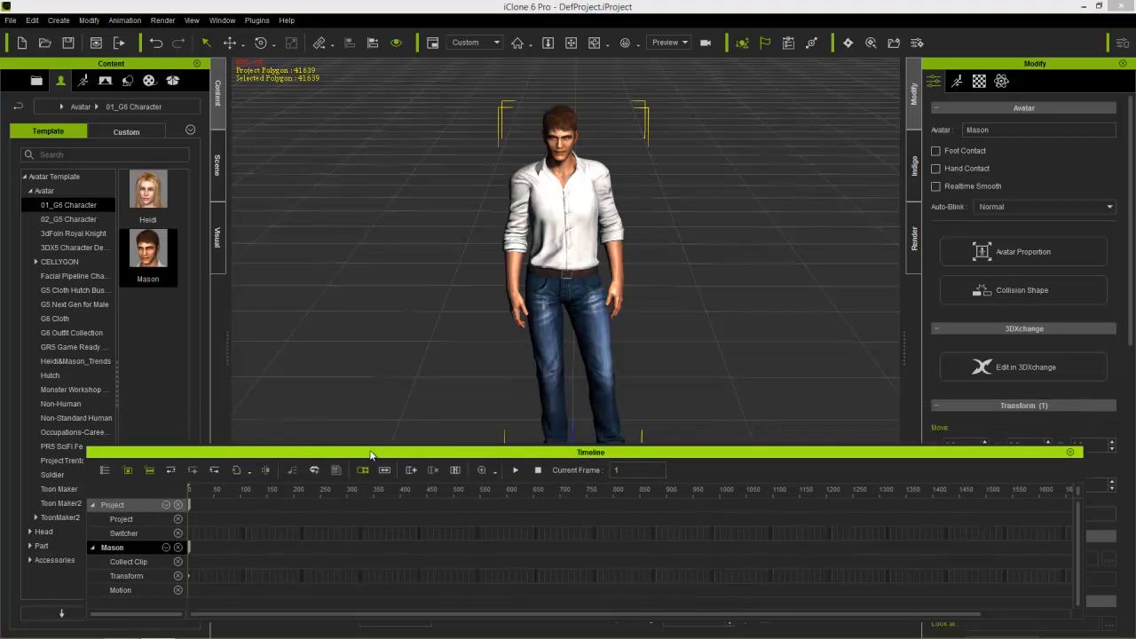
click(956, 81)
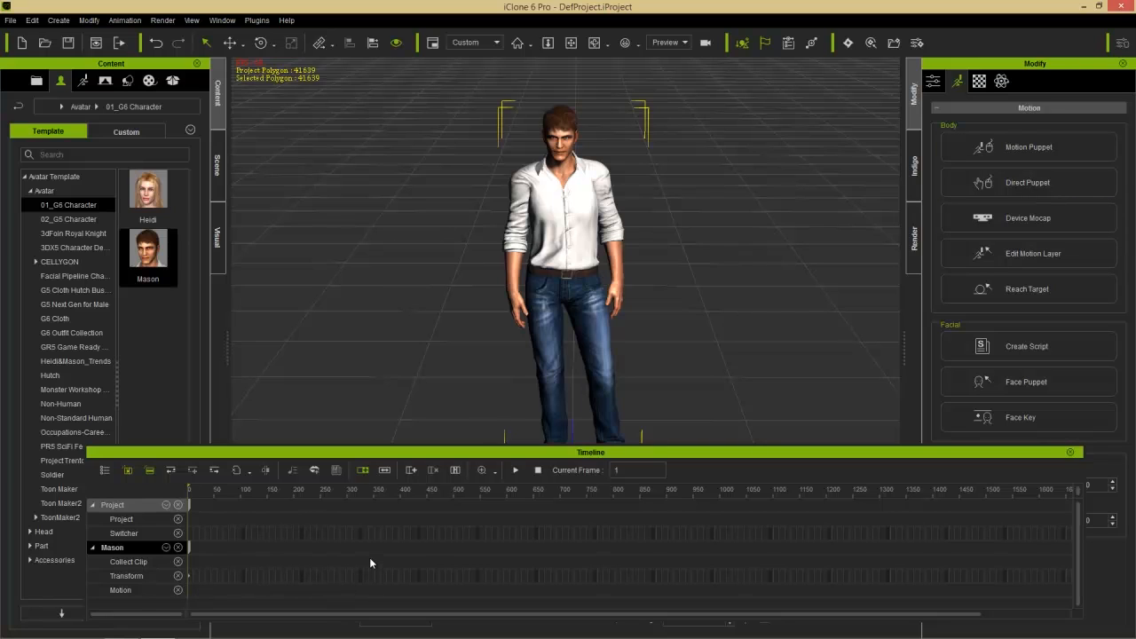
Step: Apply the Walk think perform motion to Mason and scrub through the resulting clip
right_click(566, 229)
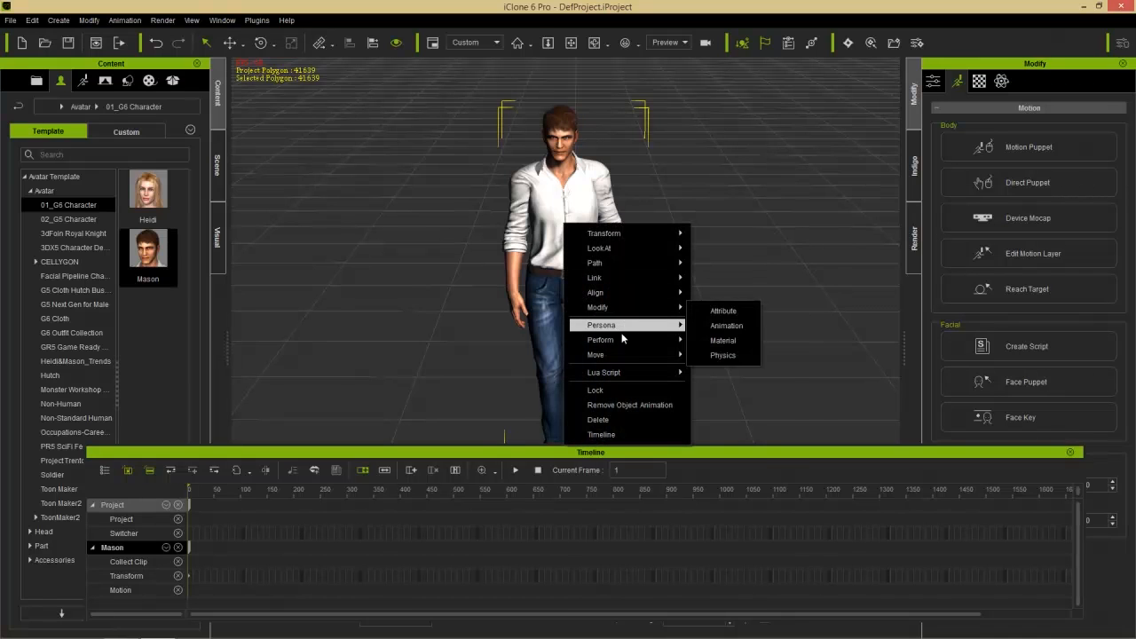
mouse_move(623, 340)
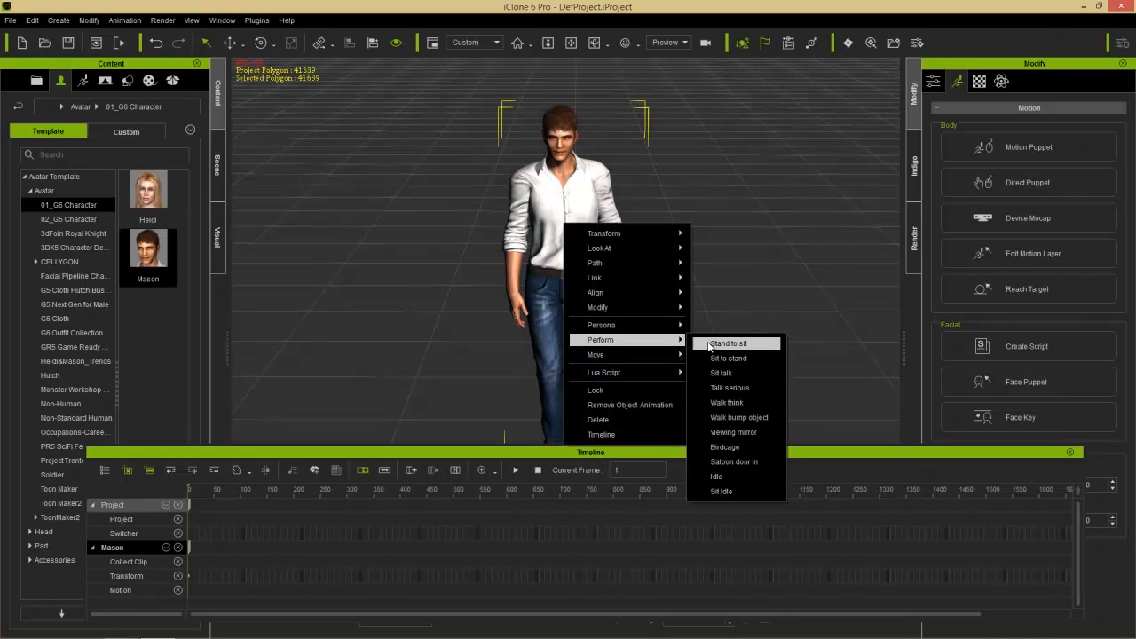
click(745, 405)
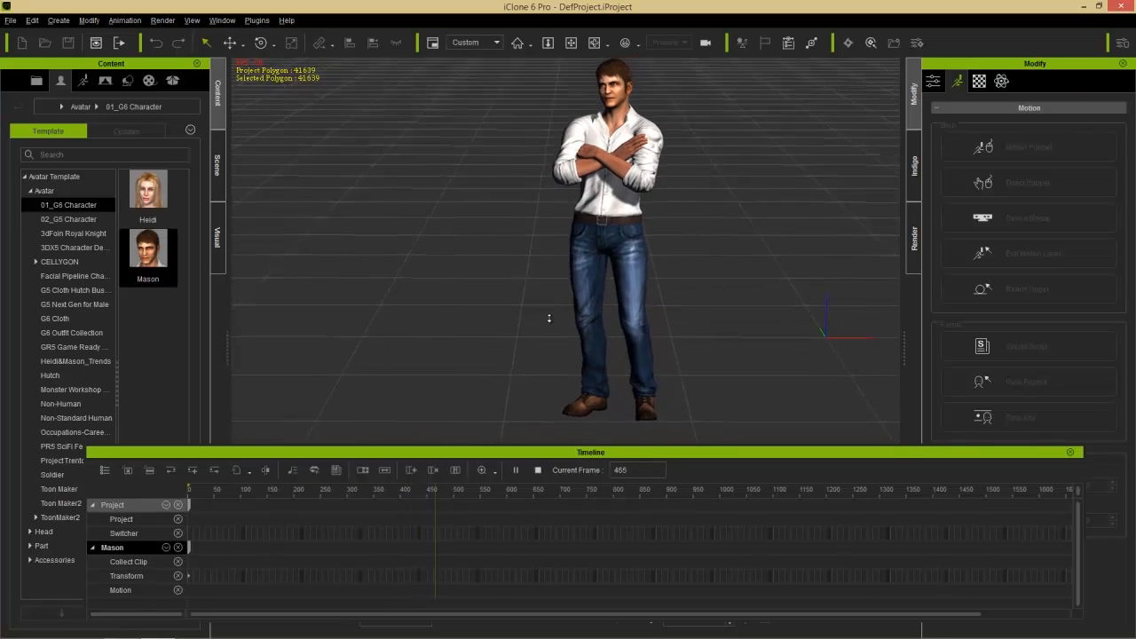
key(space)
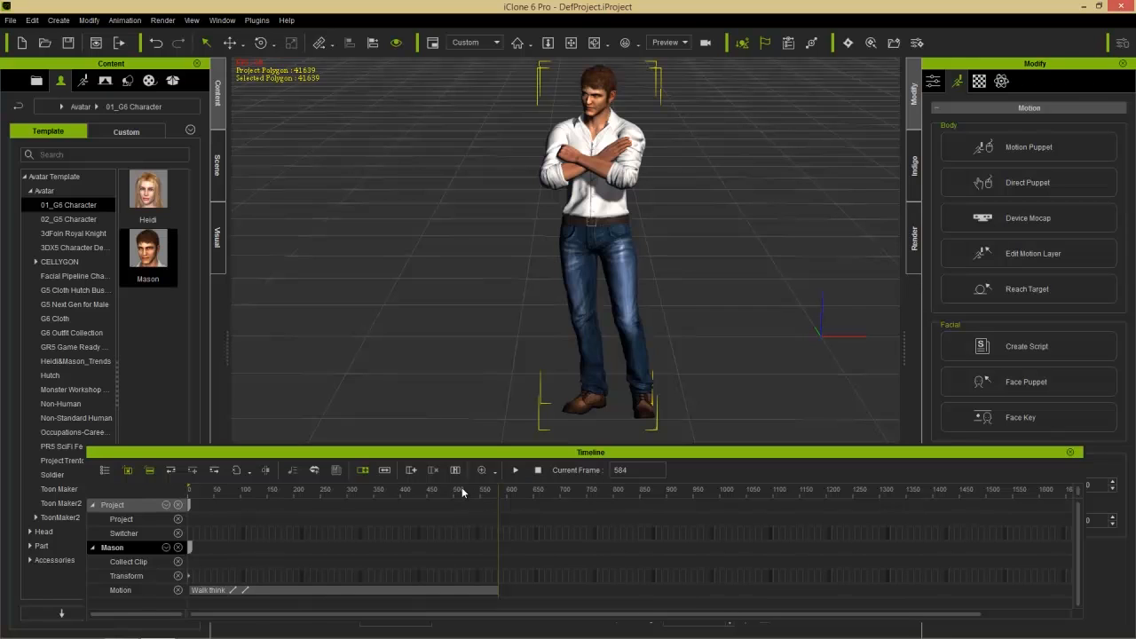
click(260, 590)
drag(218, 493, 423, 488)
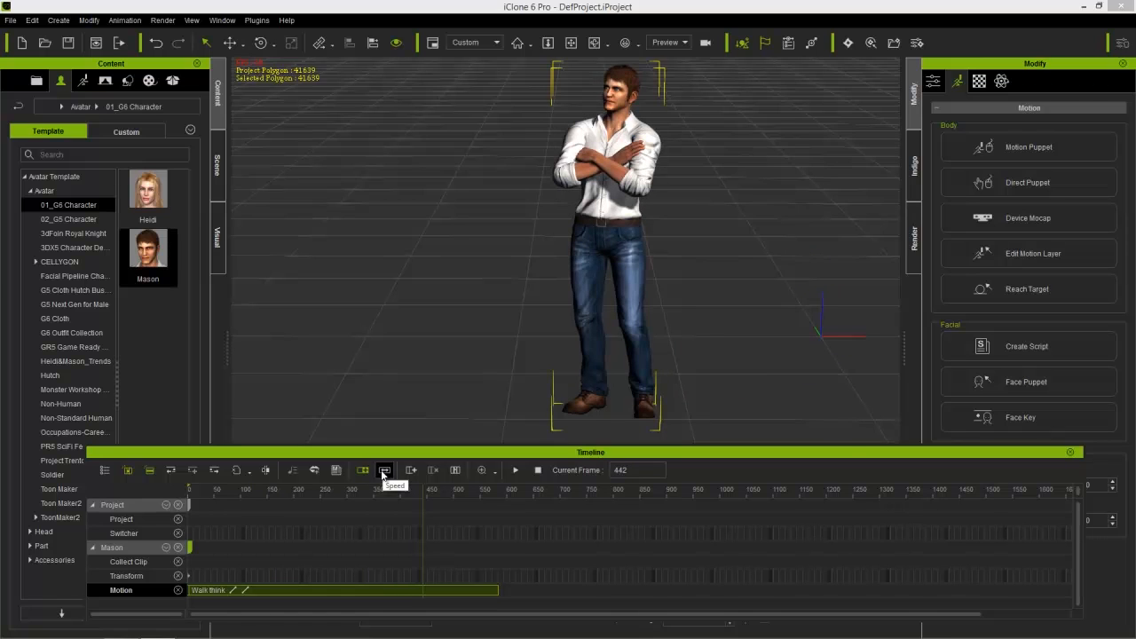
Step: Delete the Walk think clip from Mason's Motion track and center the avatar in the view again
click(317, 588)
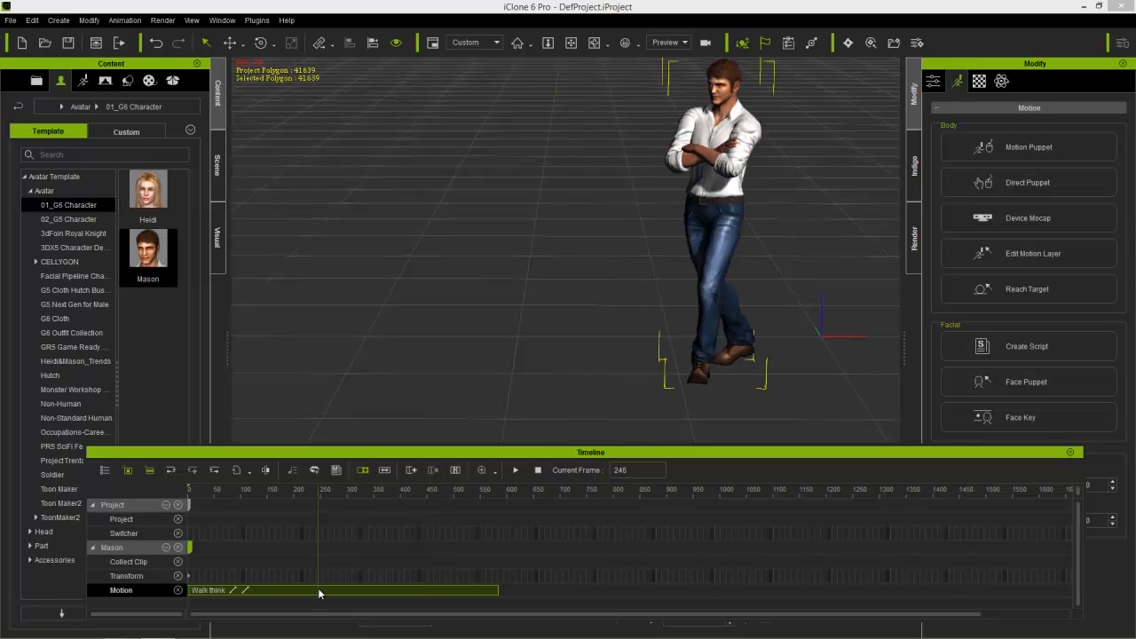
key(Delete)
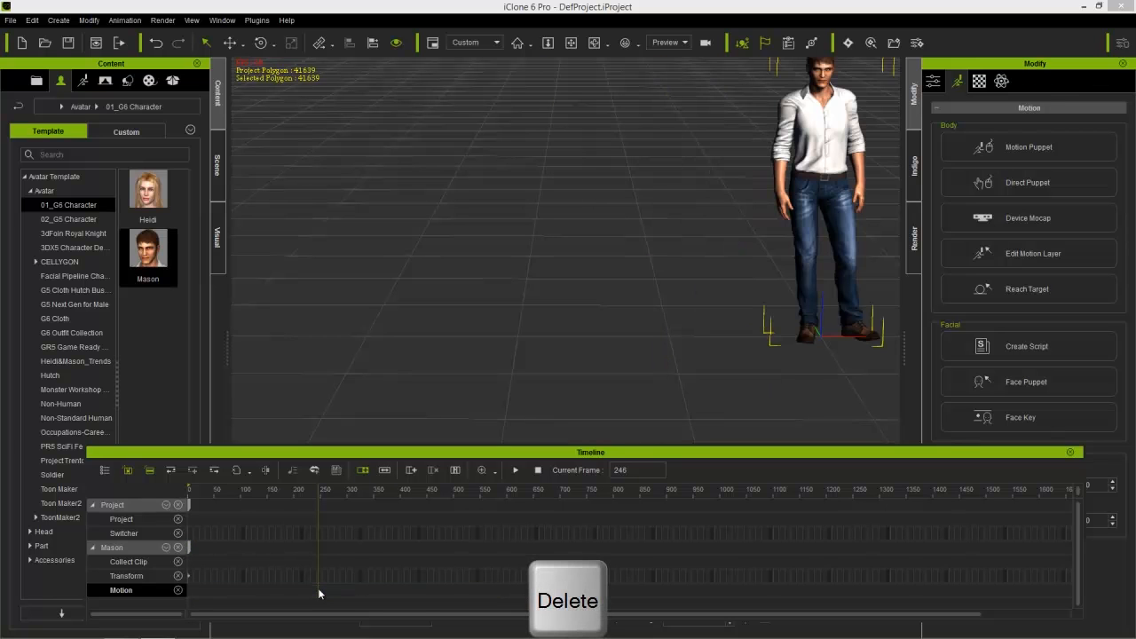
middle_drag(621, 266, 445, 349)
right_drag(500, 369, 494, 336)
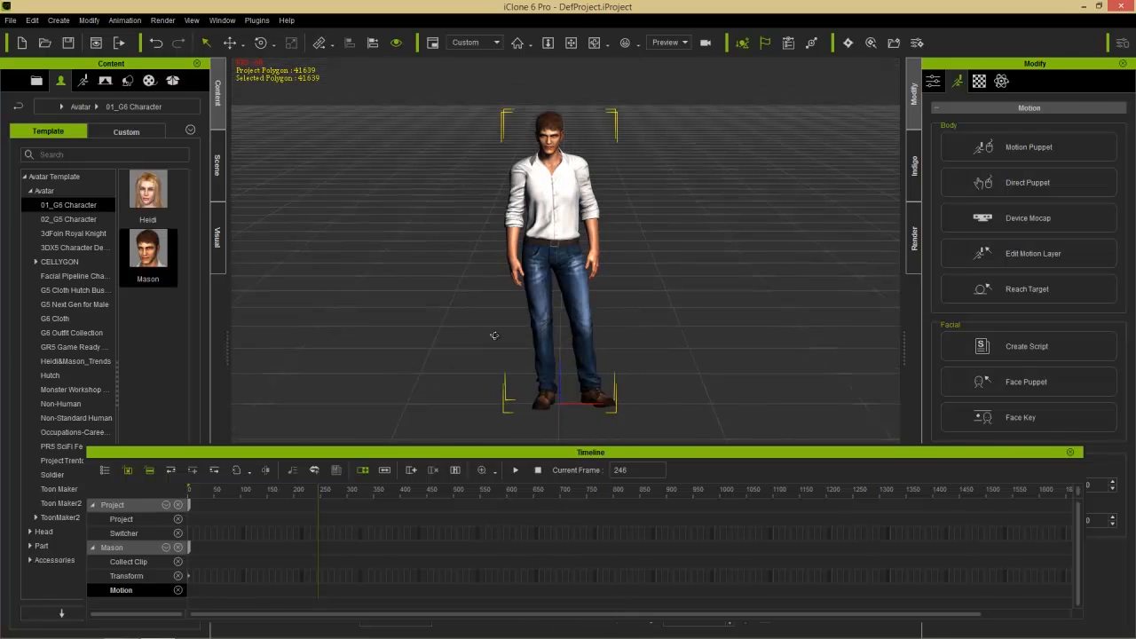
Step: Open Motion Puppet and preview the second 01_Bo… and second 01_Da… idle motions on Mason
click(1020, 151)
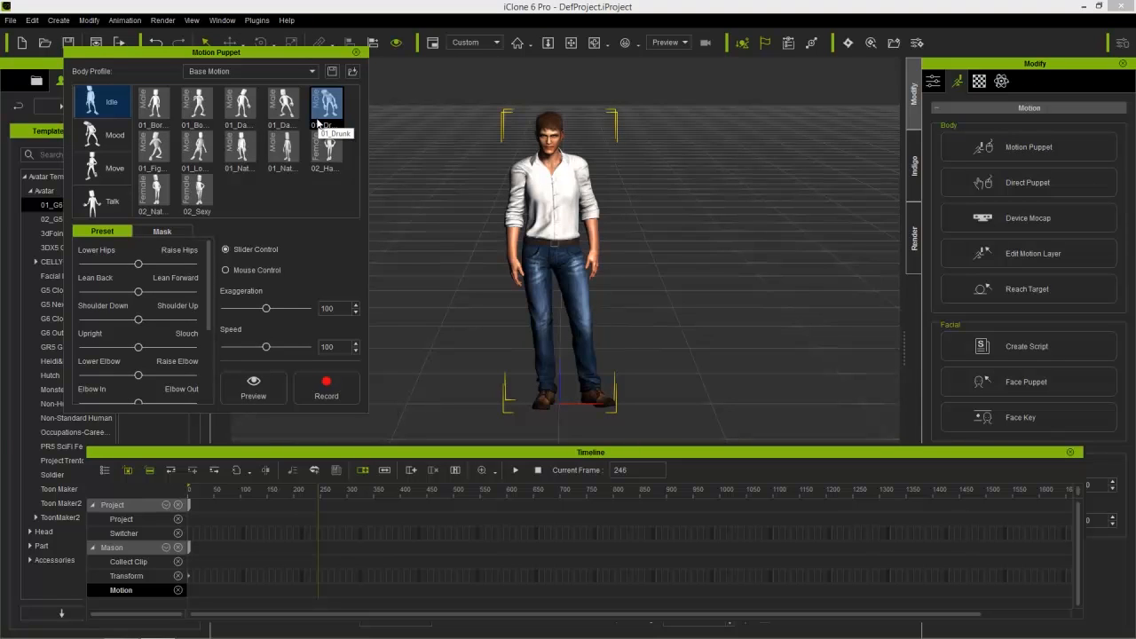
click(154, 105)
click(200, 106)
key(space)
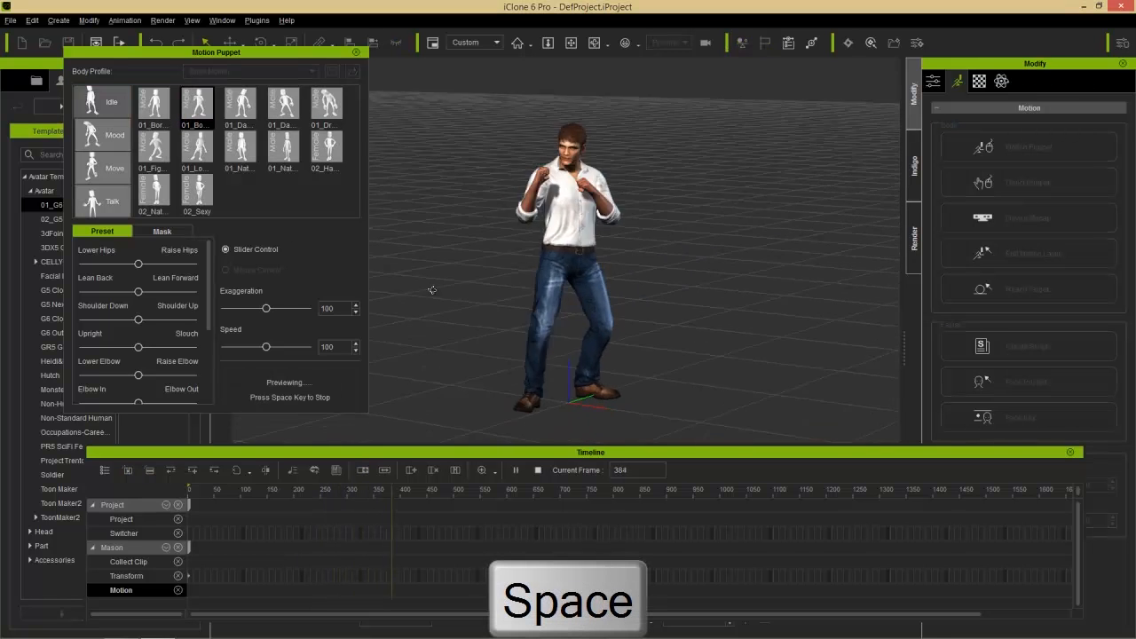
key(space)
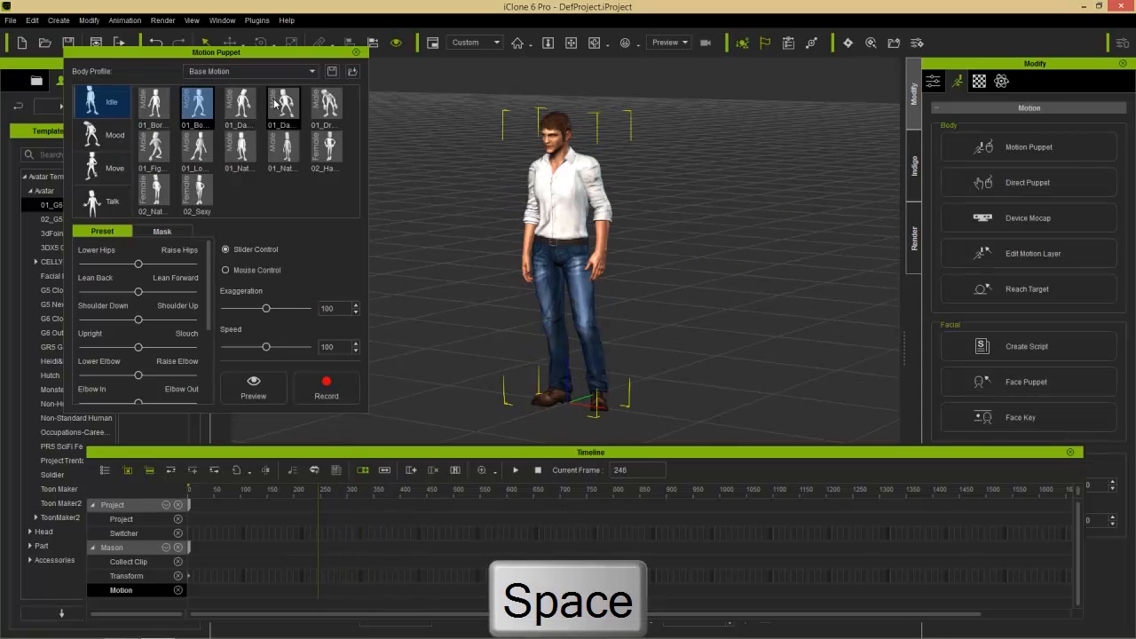
click(284, 104)
key(space)
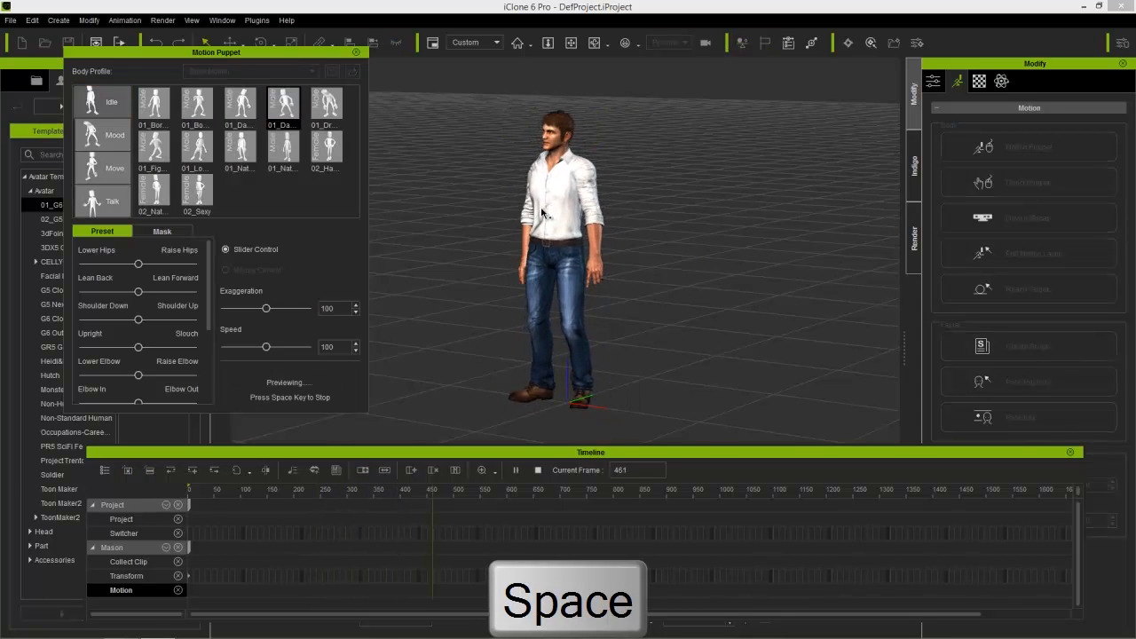
key(space)
Step: Record the 01_Drunk idle motion on Mason with Motion Puppet for about 350 frames
click(329, 106)
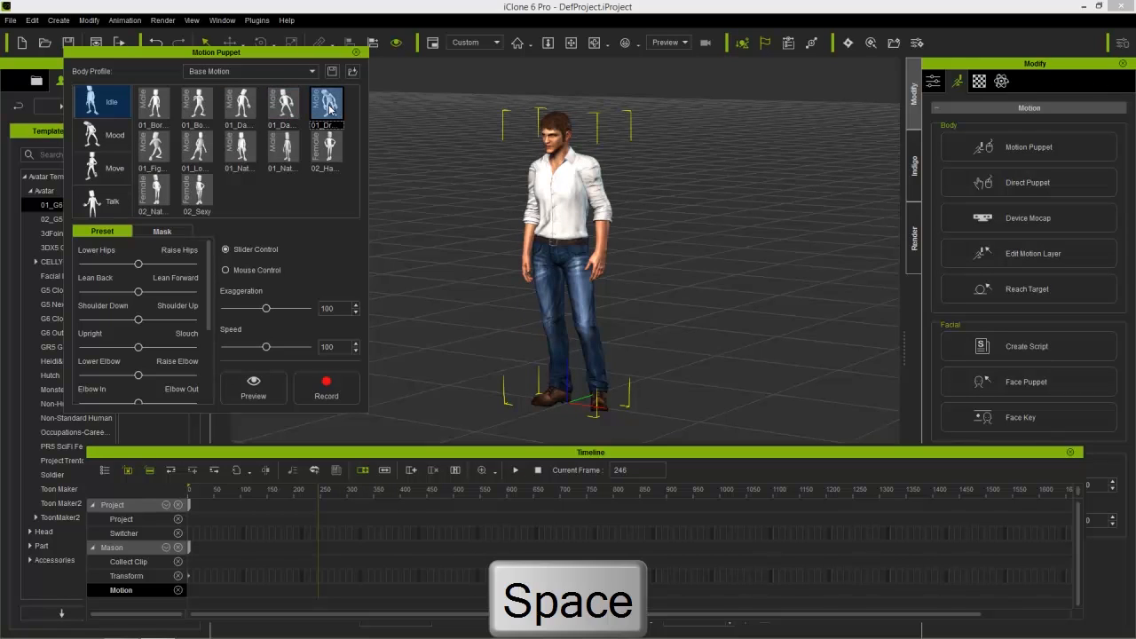
click(326, 386)
key(space)
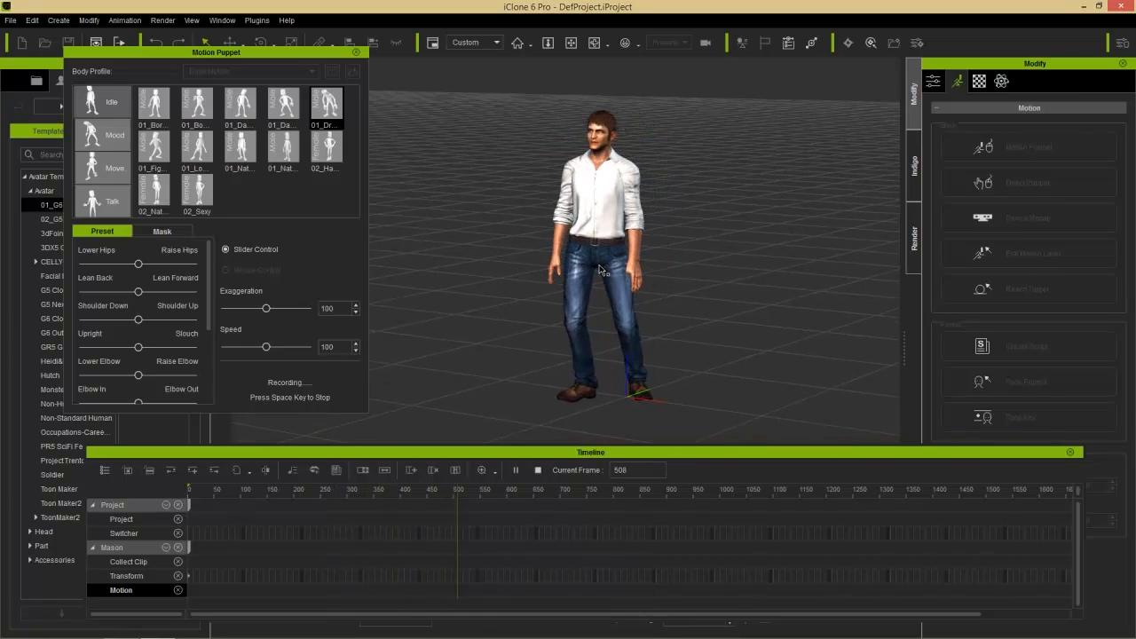
key(space)
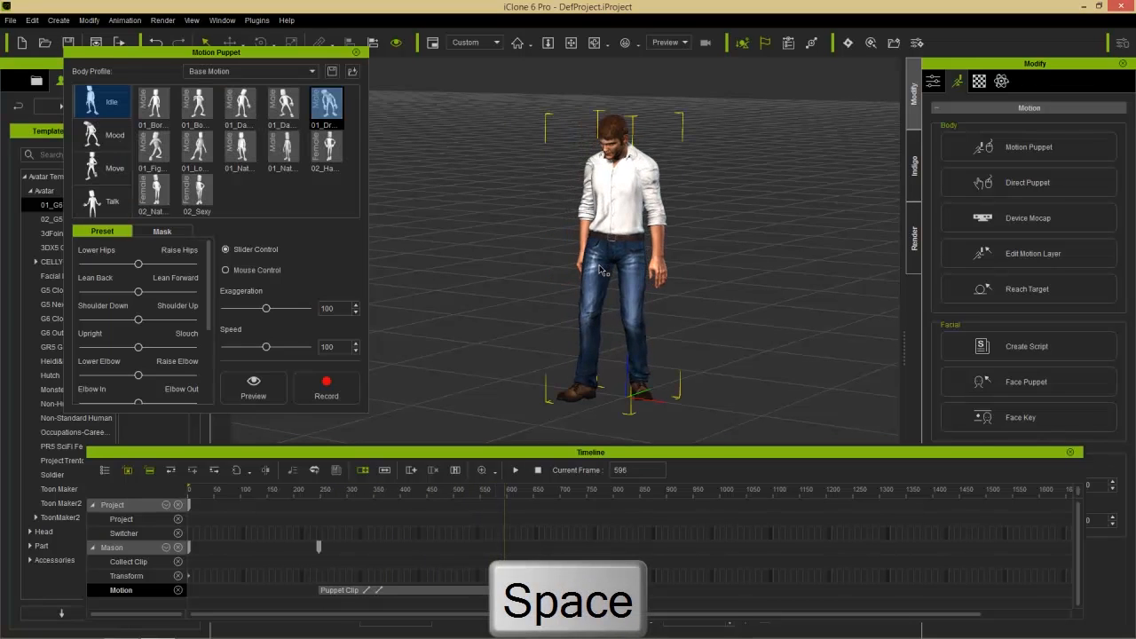
Step: Move the recorded puppet clip to the start of Mason's Motion track, scrub through it, and close Motion Puppet
click(322, 498)
drag(322, 498, 321, 498)
drag(414, 590, 291, 590)
drag(217, 498, 300, 493)
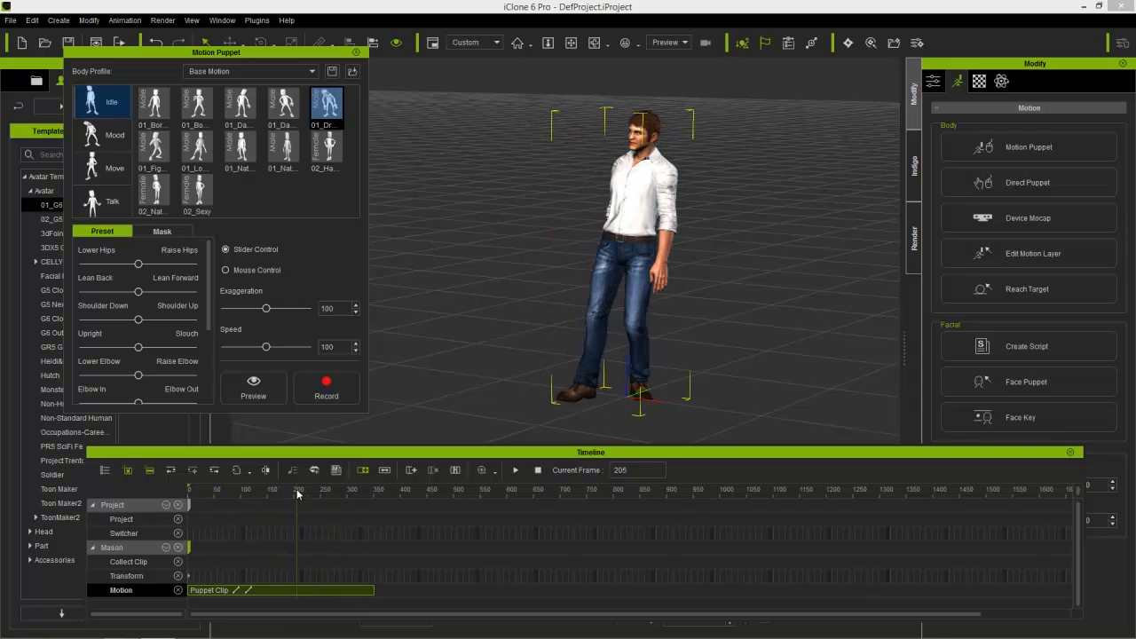
click(356, 52)
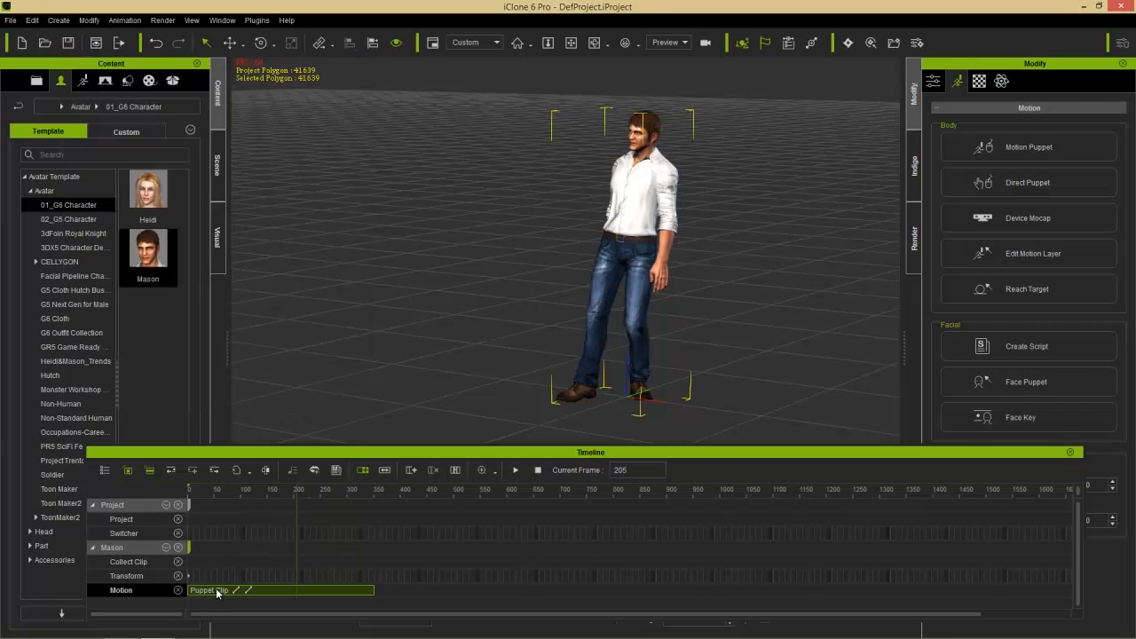
drag(275, 496, 453, 493)
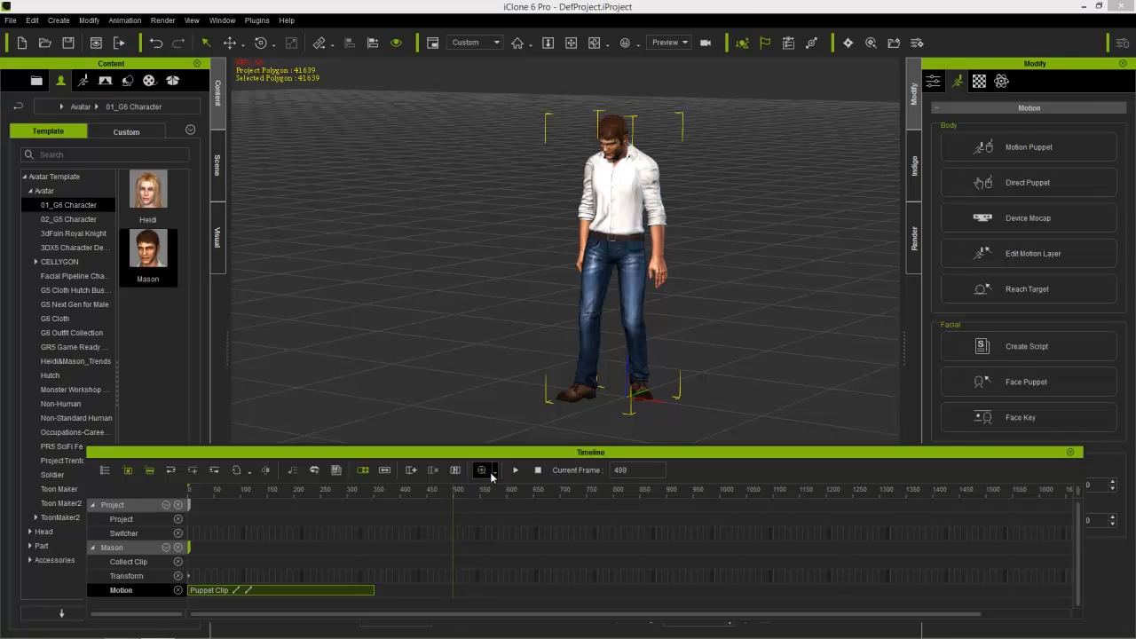
Step: Open Direct Puppet, select Mason's head, and preview puppeteering it with Primary rotation
click(1036, 188)
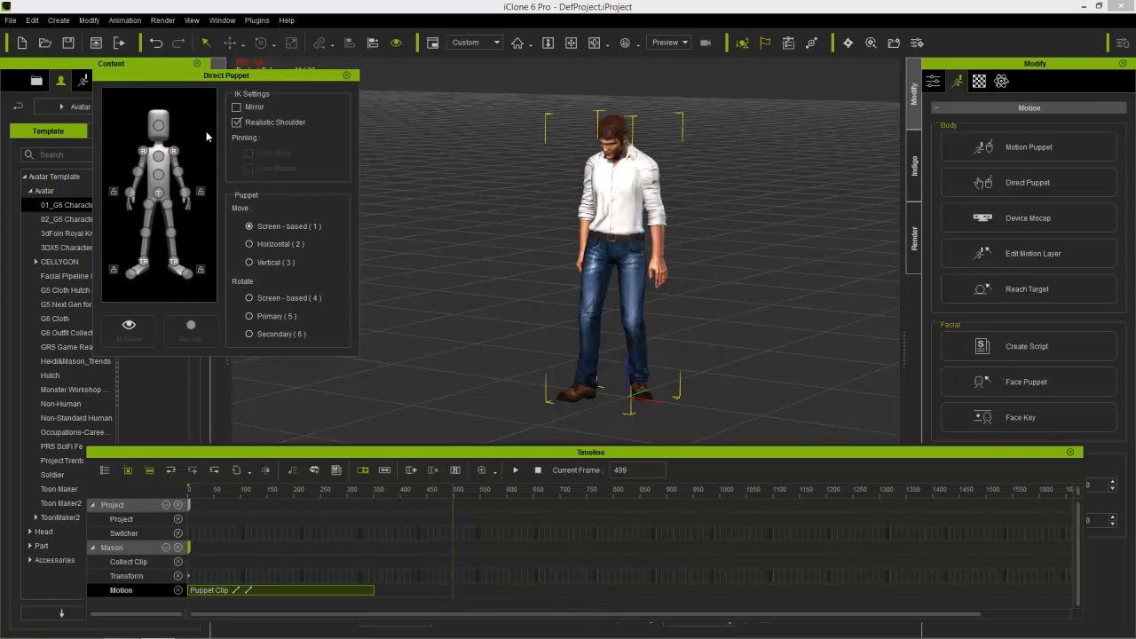
click(161, 128)
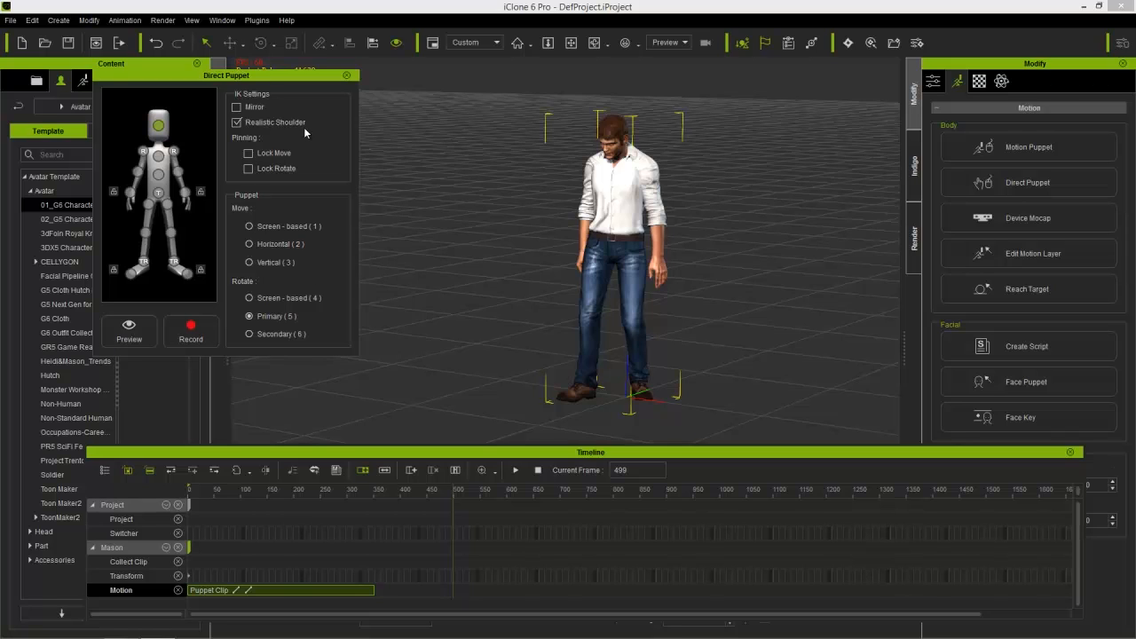
click(201, 325)
key(space)
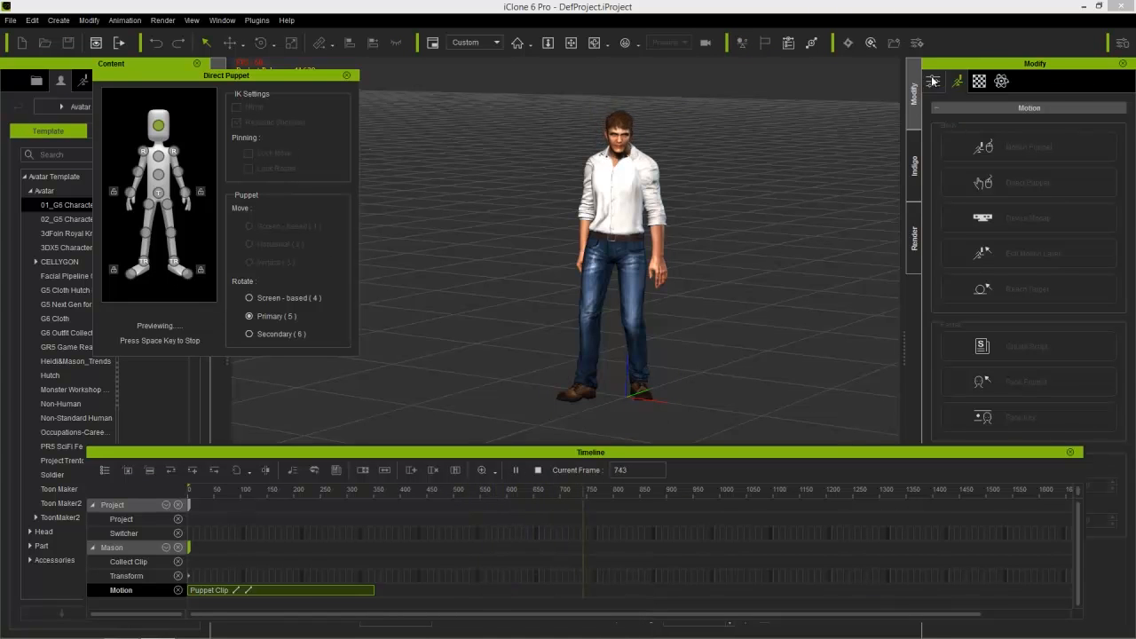
key(space)
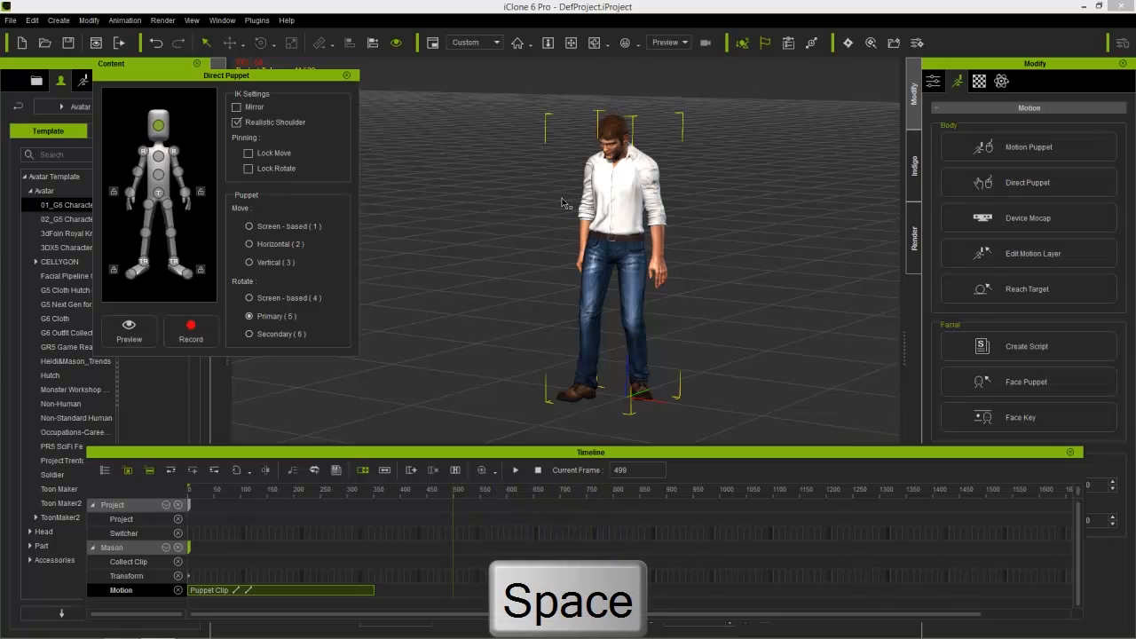
Step: Record Direct Puppet head rotation over Mason's clip from frame 1 to about frame 406, and review it by scrubbing
drag(288, 493, 190, 495)
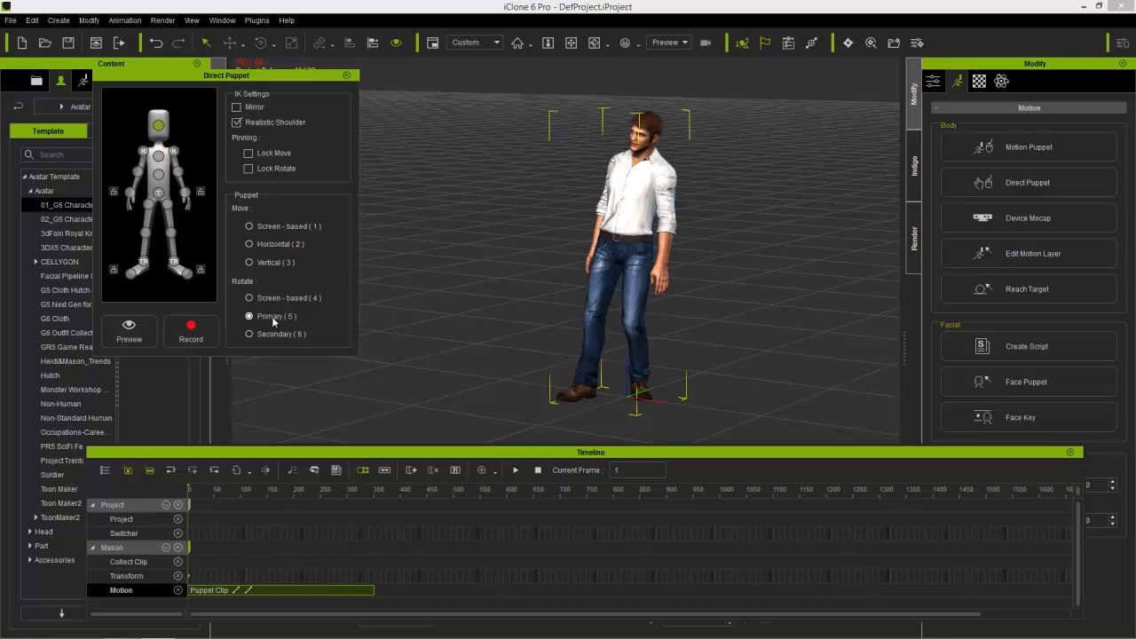
right_drag(530, 279, 650, 312)
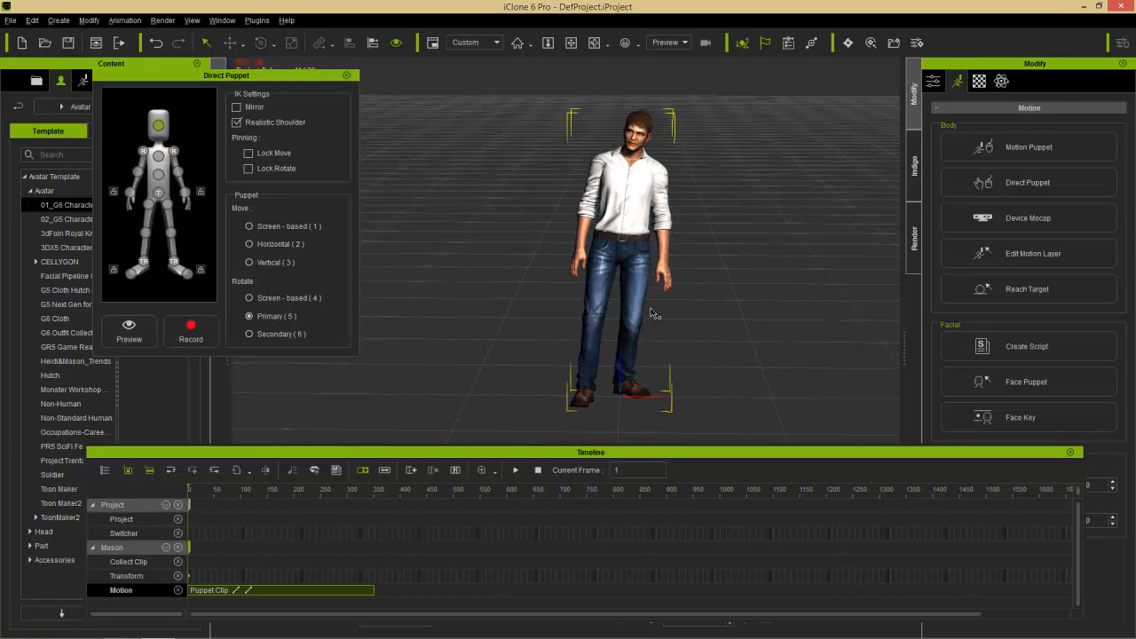
scroll(650, 312, up, 5)
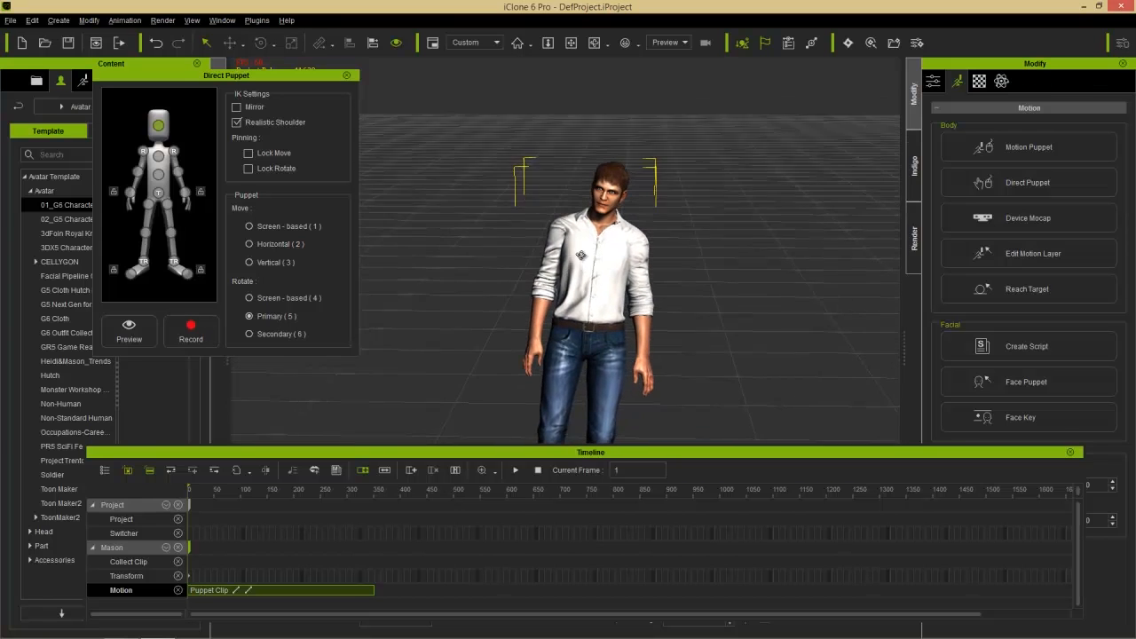
click(191, 330)
key(space)
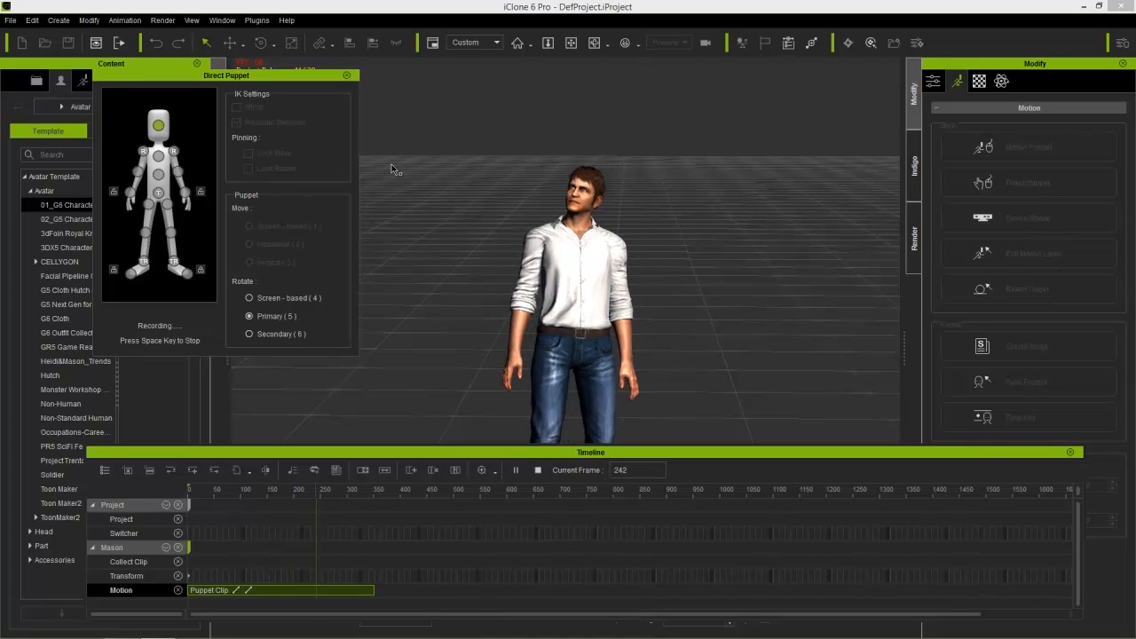
key(space)
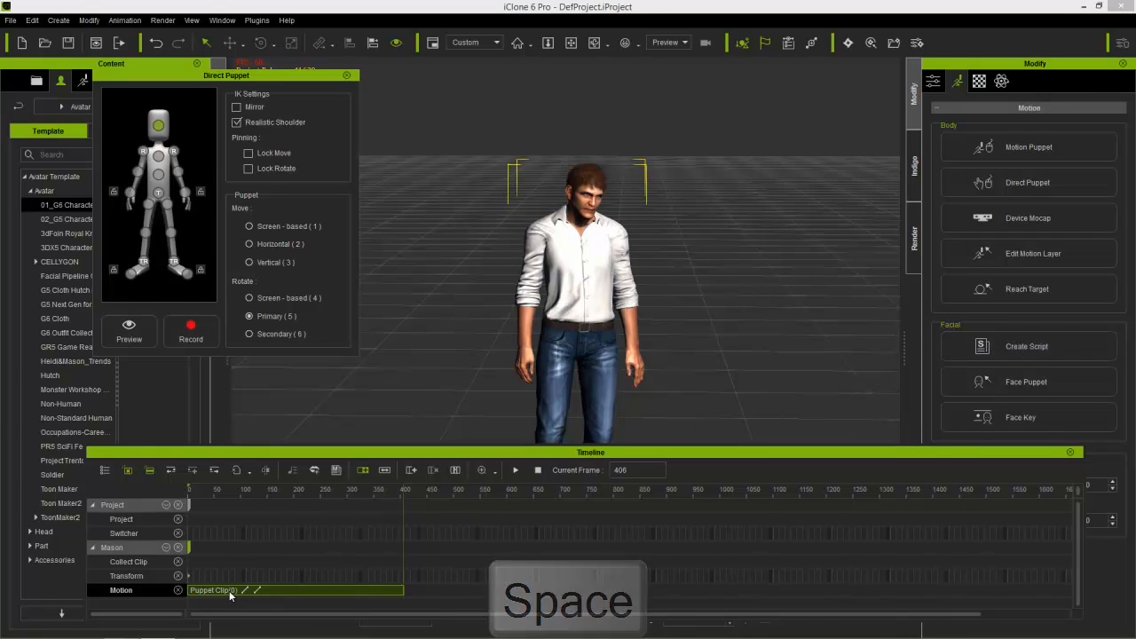
drag(218, 494, 295, 480)
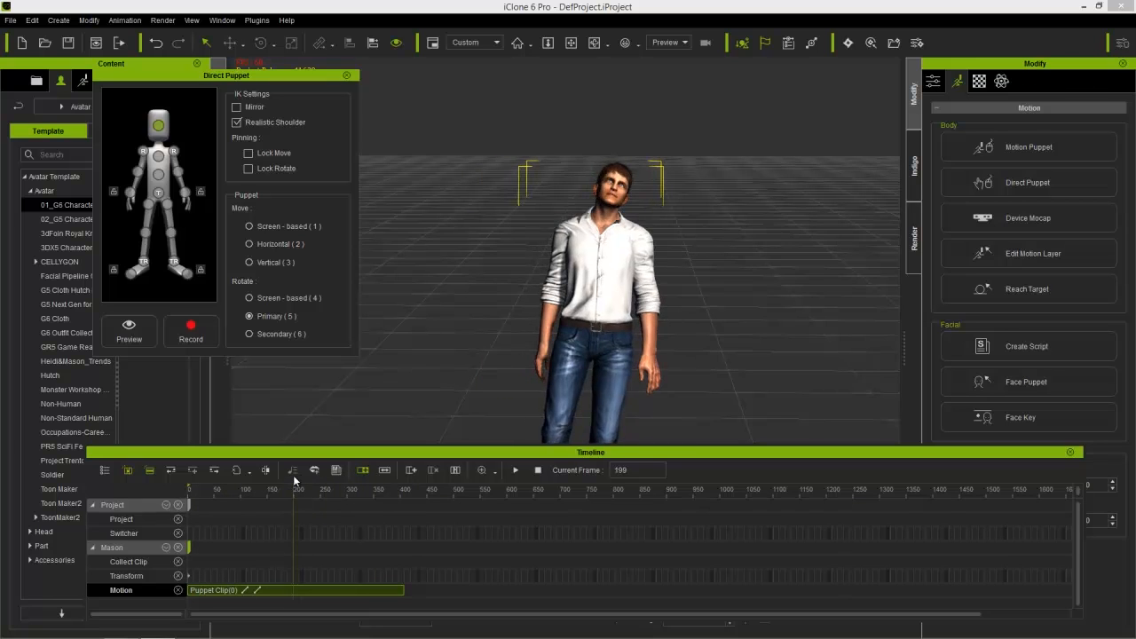
Step: Close Direct Puppet and delete the puppet clip from Mason's Motion track
click(348, 76)
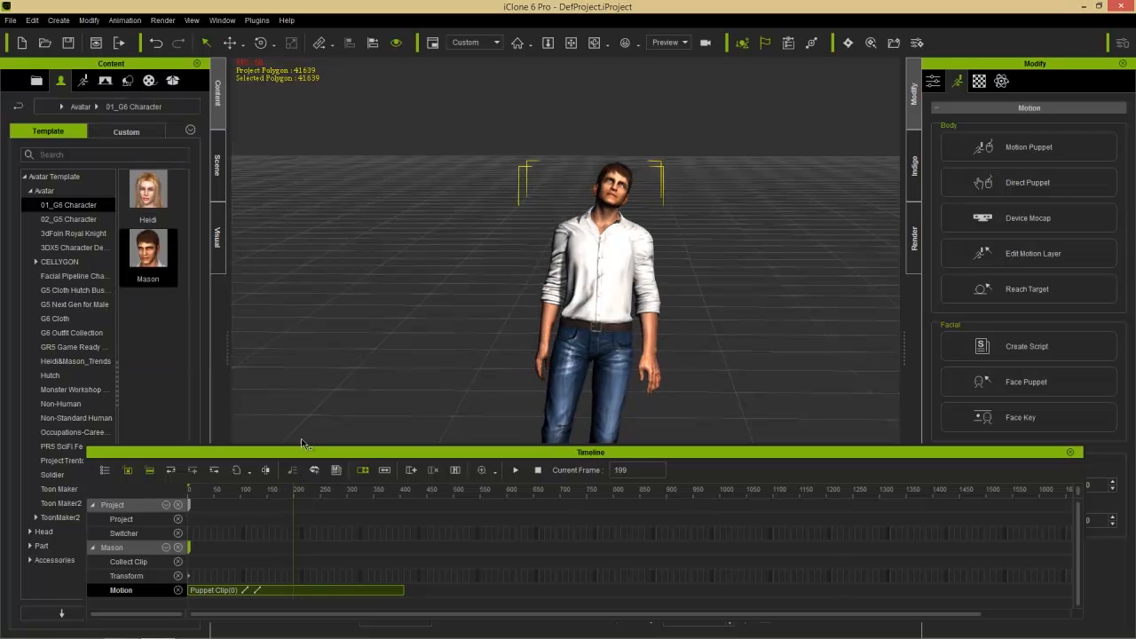
click(227, 591)
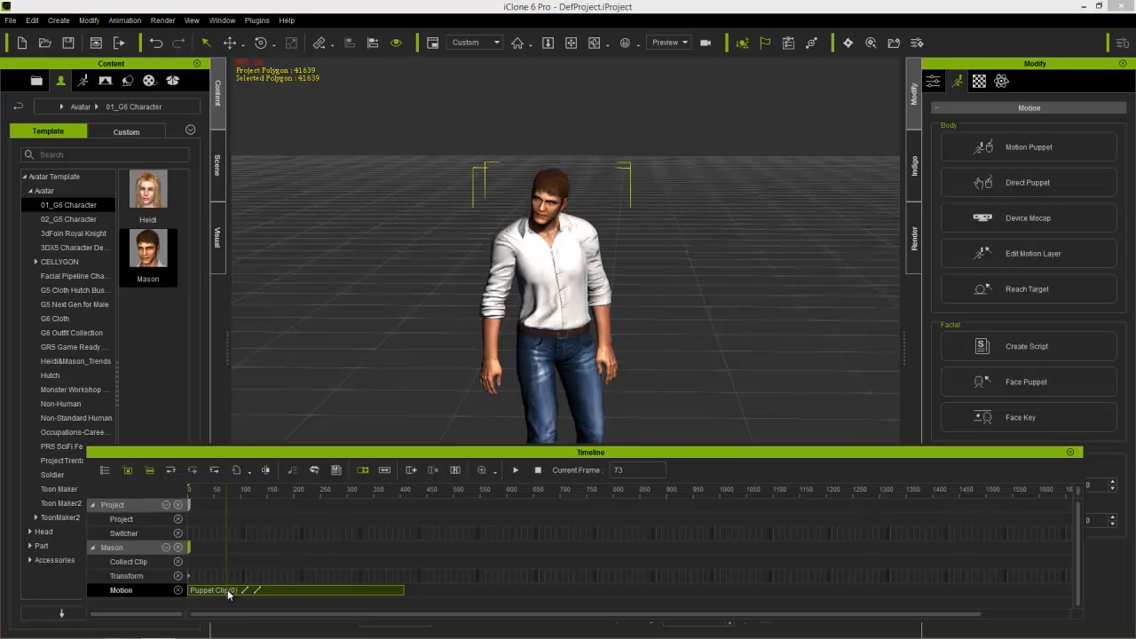
key(Delete)
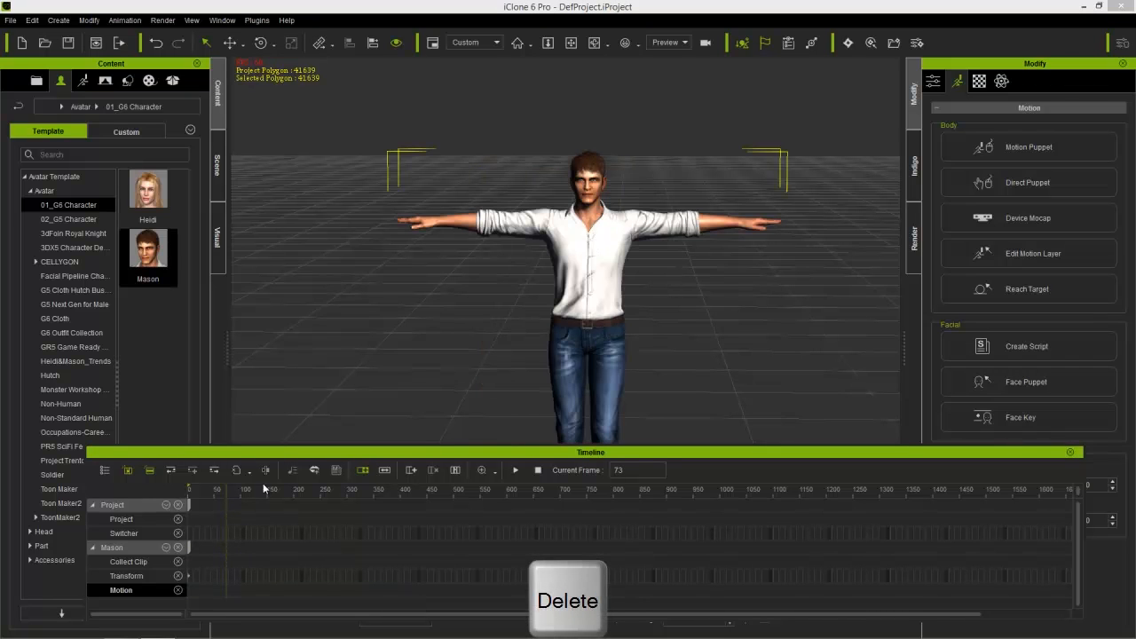
drag(292, 453, 291, 447)
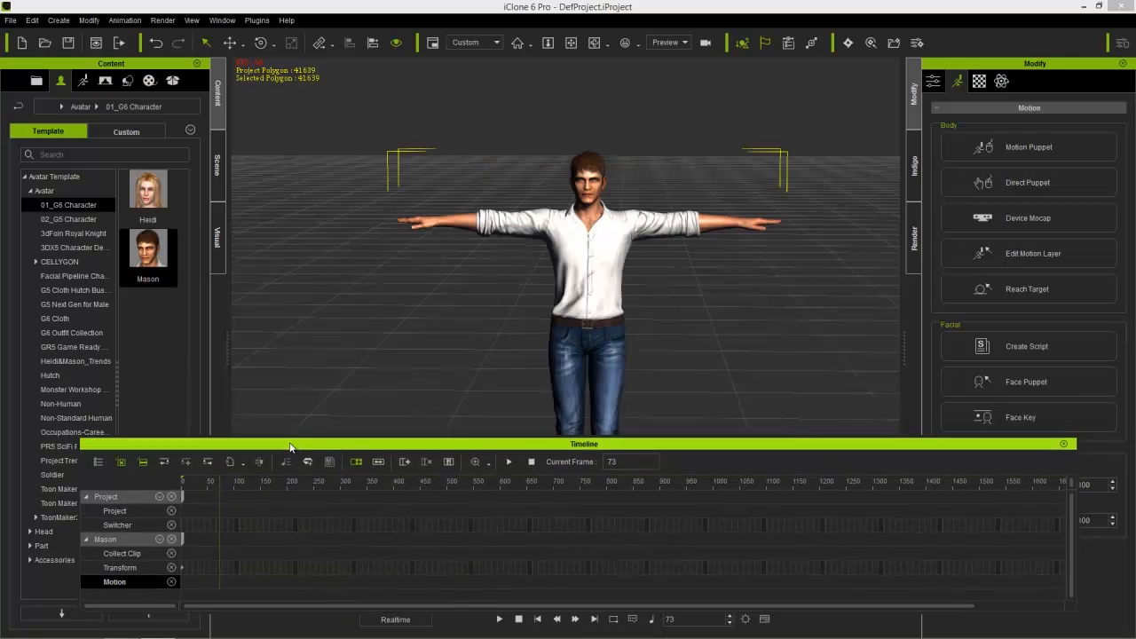
Step: Apply the Walk Relaxed_loop motion from the Move folder of 01_G6 Motion_Mason to Mason, starting at frame 1
click(249, 480)
drag(248, 479, 184, 486)
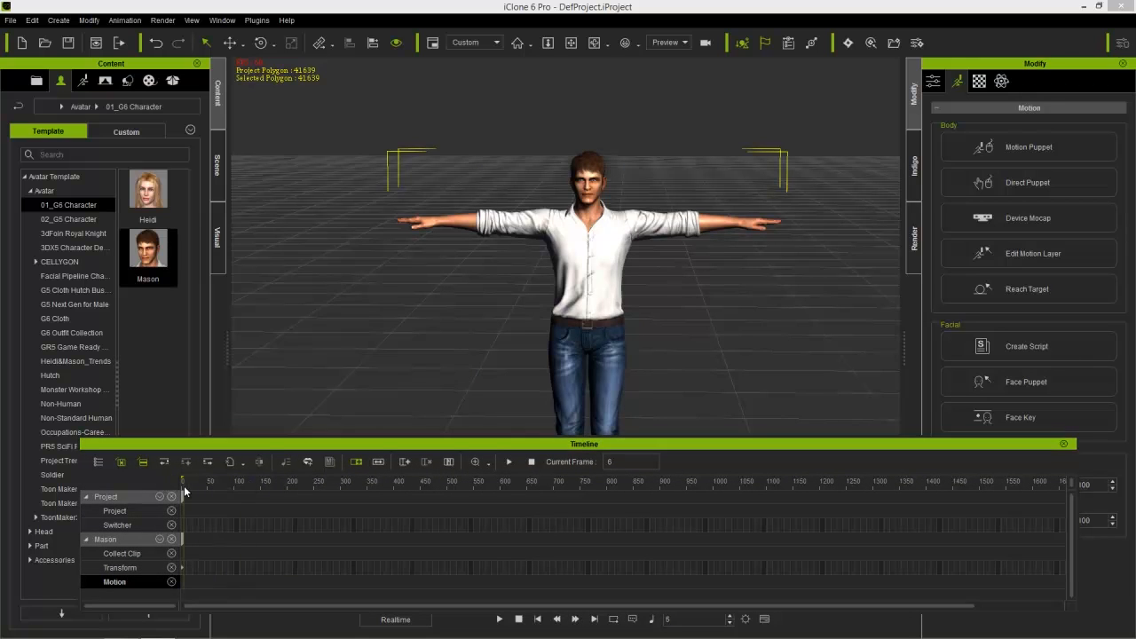
click(82, 82)
click(51, 222)
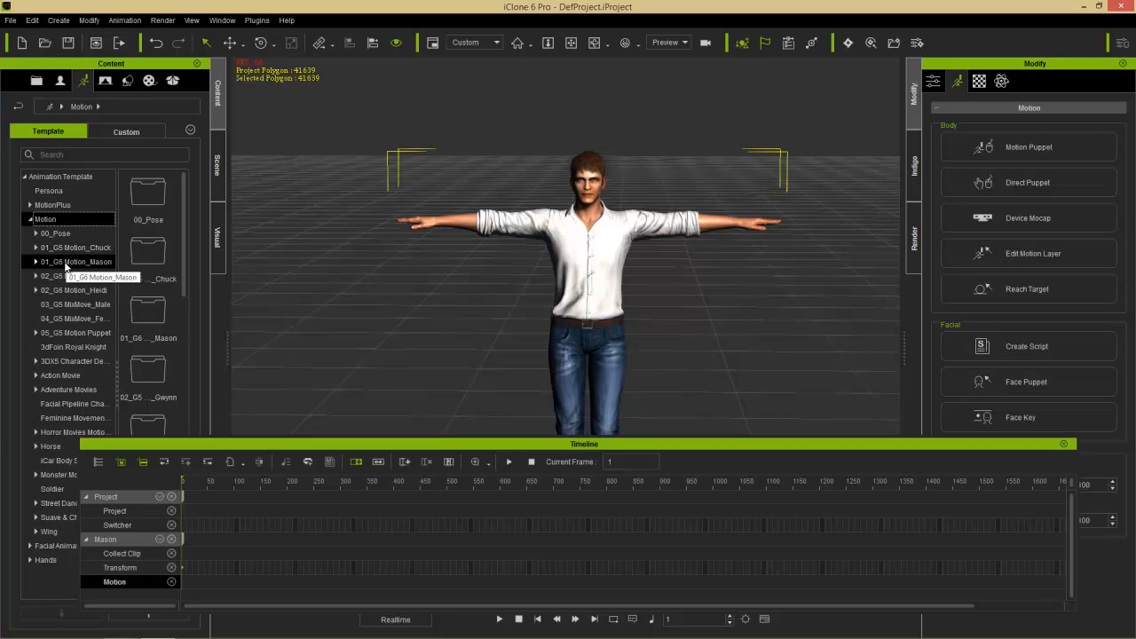
click(65, 263)
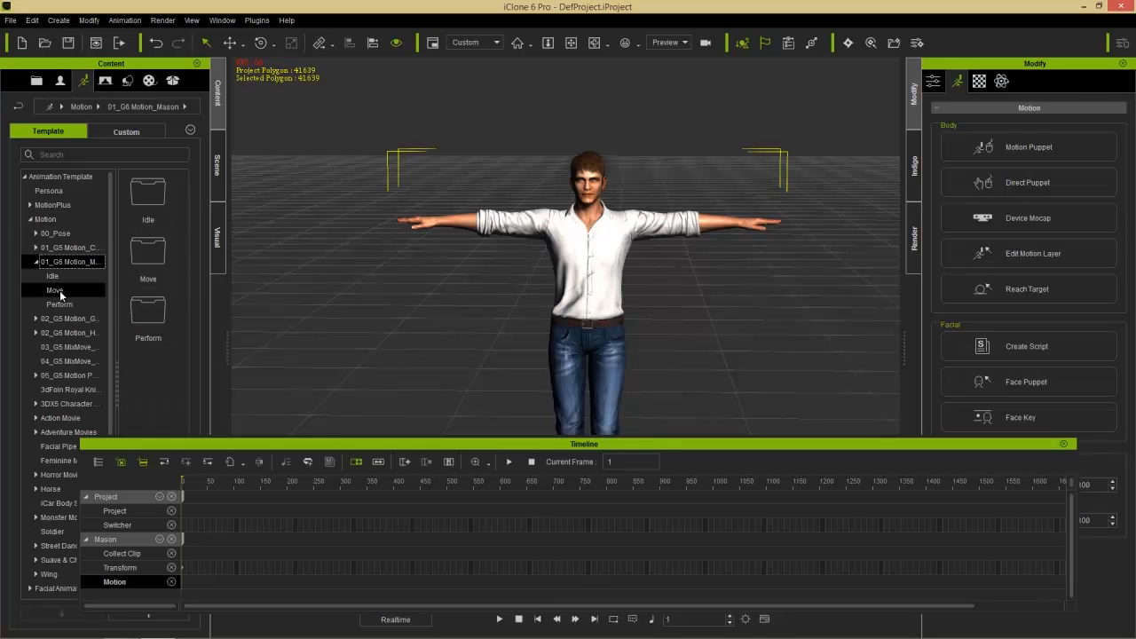
click(58, 290)
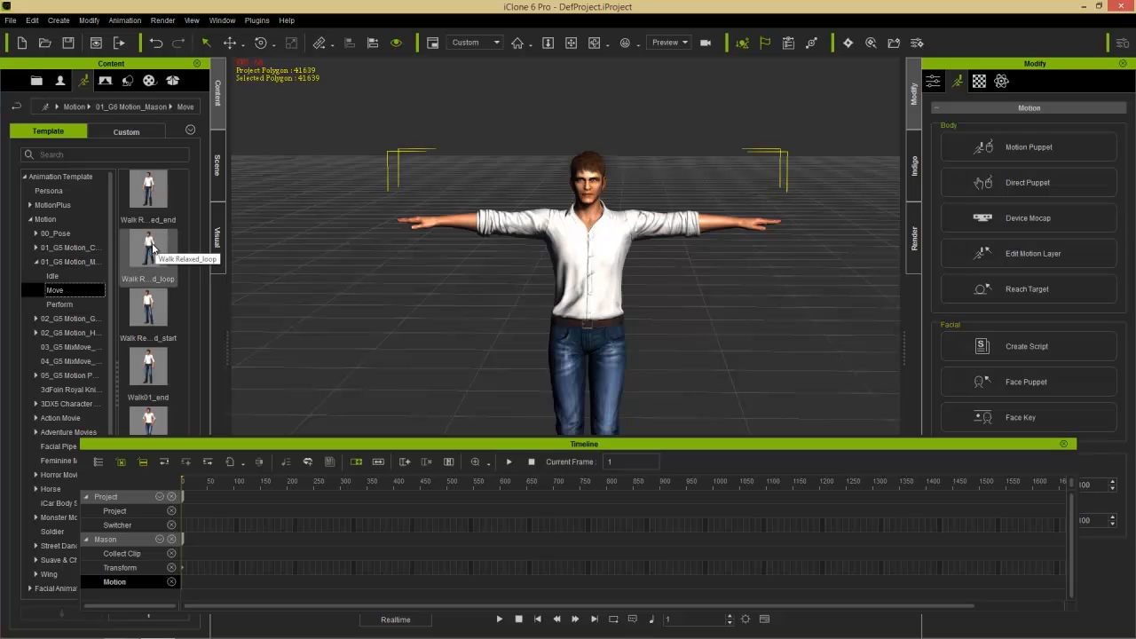
double_click(152, 246)
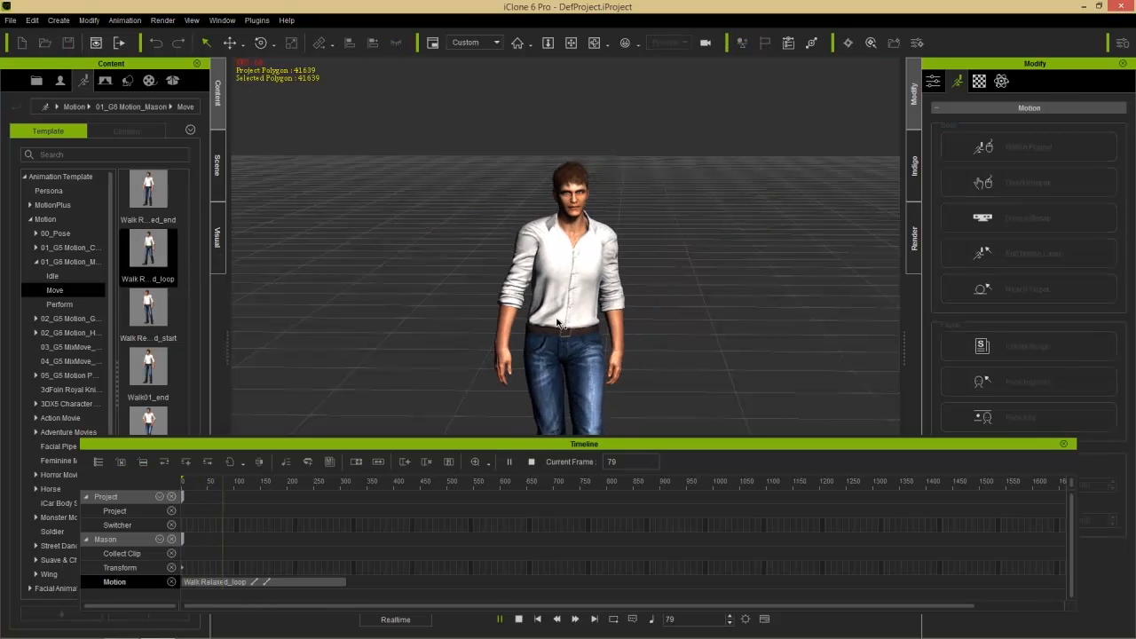
Step: Extend the Walk Relaxed_loop clip by one repetition to about frame 620, then play and scrub through it
click(334, 583)
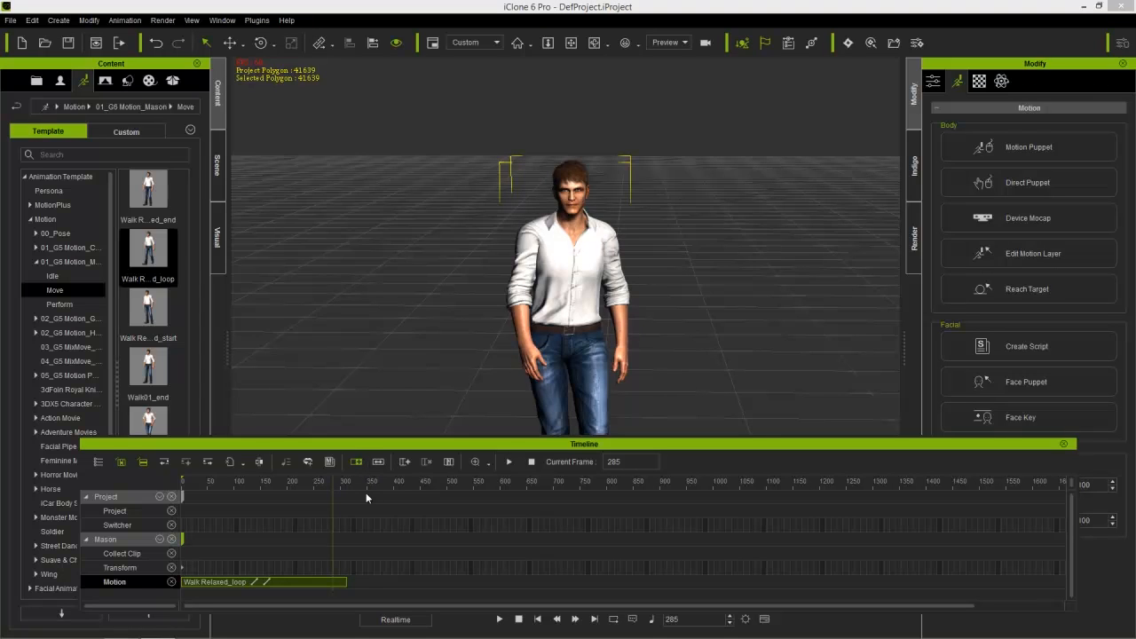
drag(346, 581, 405, 577)
drag(264, 486, 351, 481)
key(space)
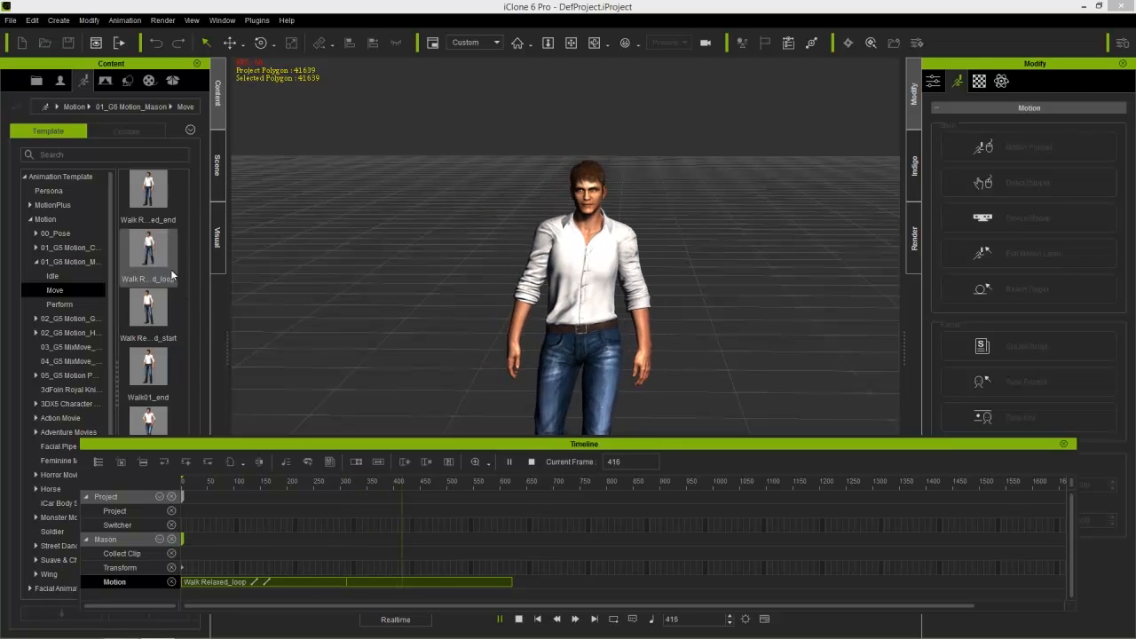
key(space)
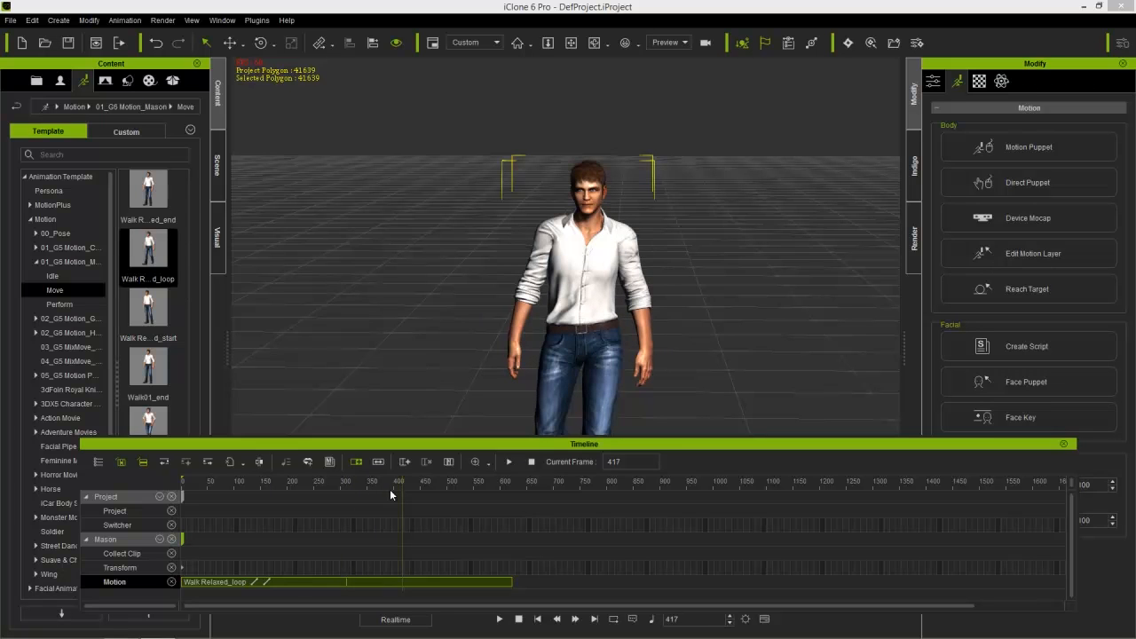
drag(308, 483, 250, 482)
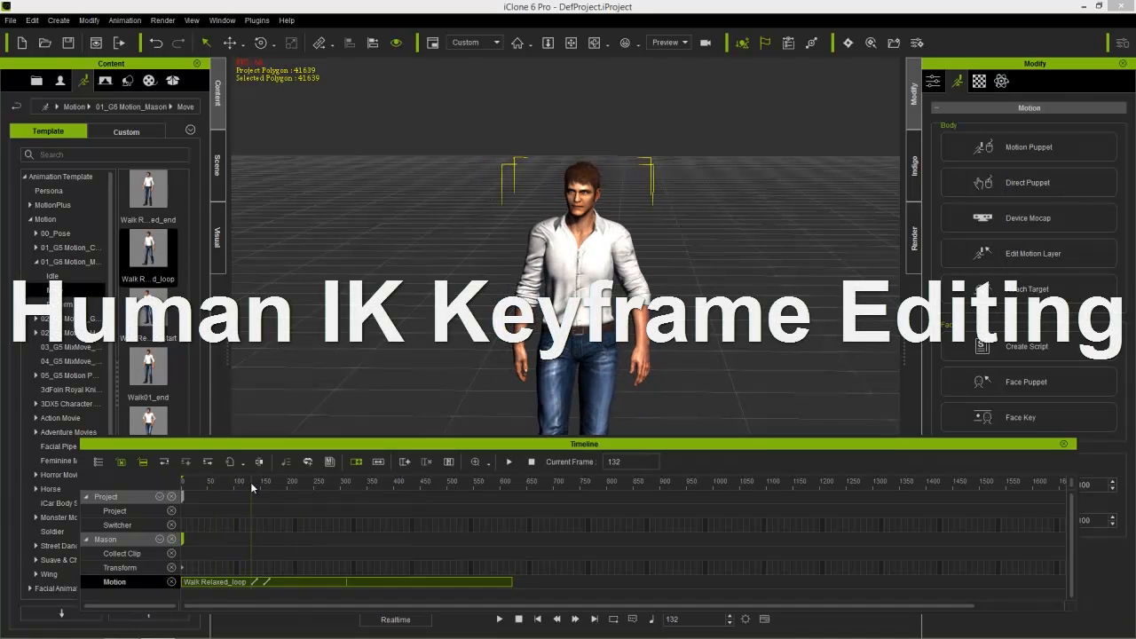
Step: Show Mason's Motion Layer track in an enlarged Timeline and expand it to its body-part tracks
drag(299, 443, 292, 366)
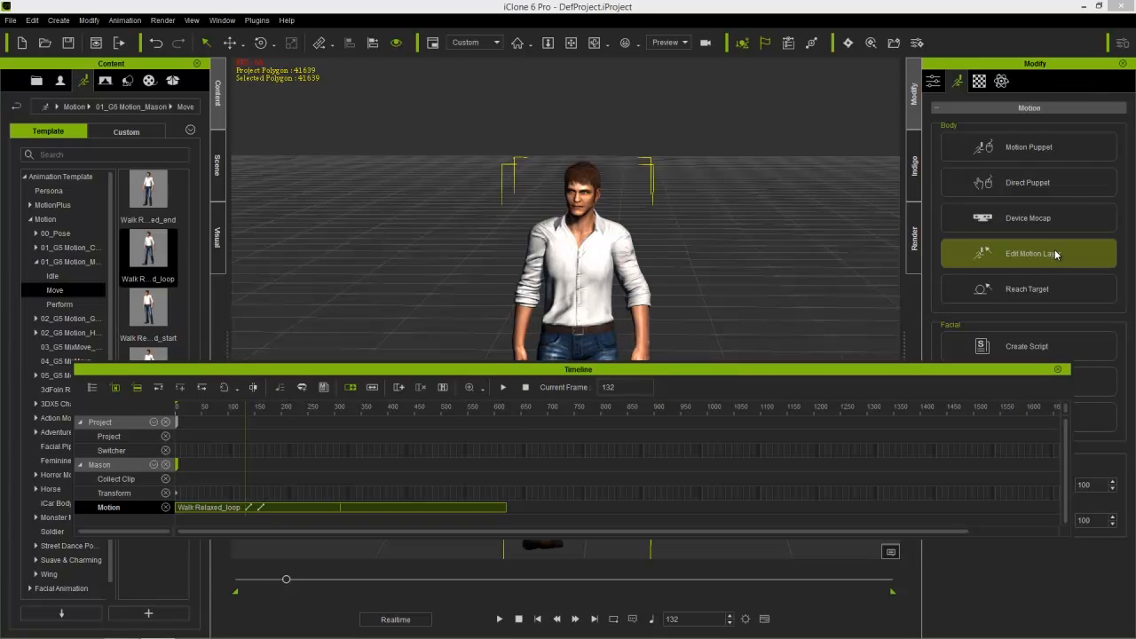
click(154, 465)
click(161, 322)
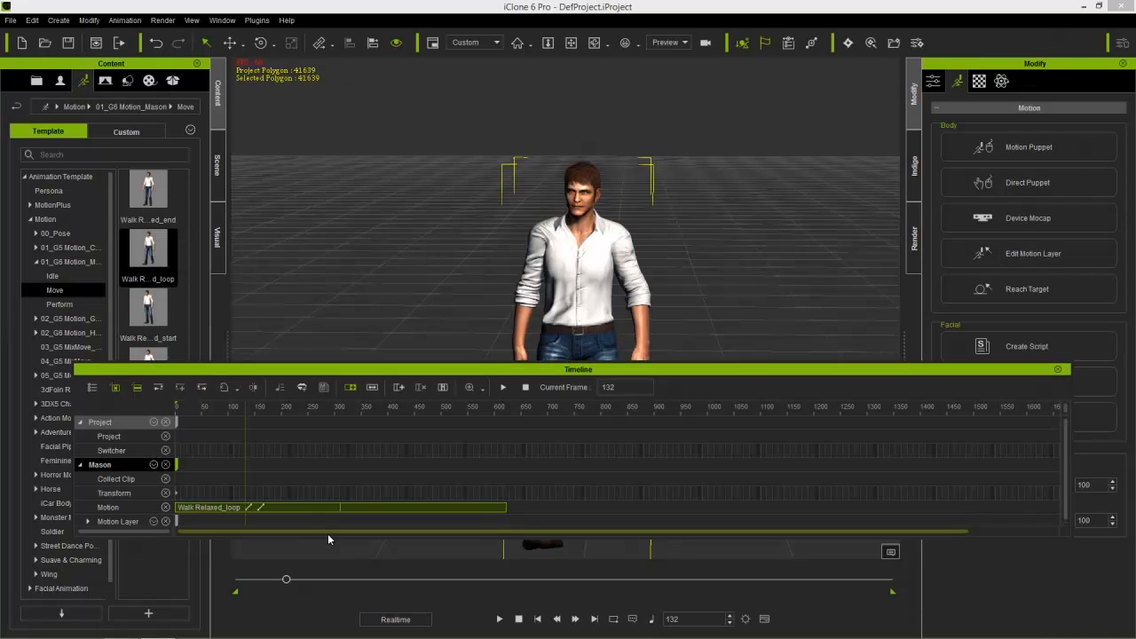
drag(325, 538, 324, 578)
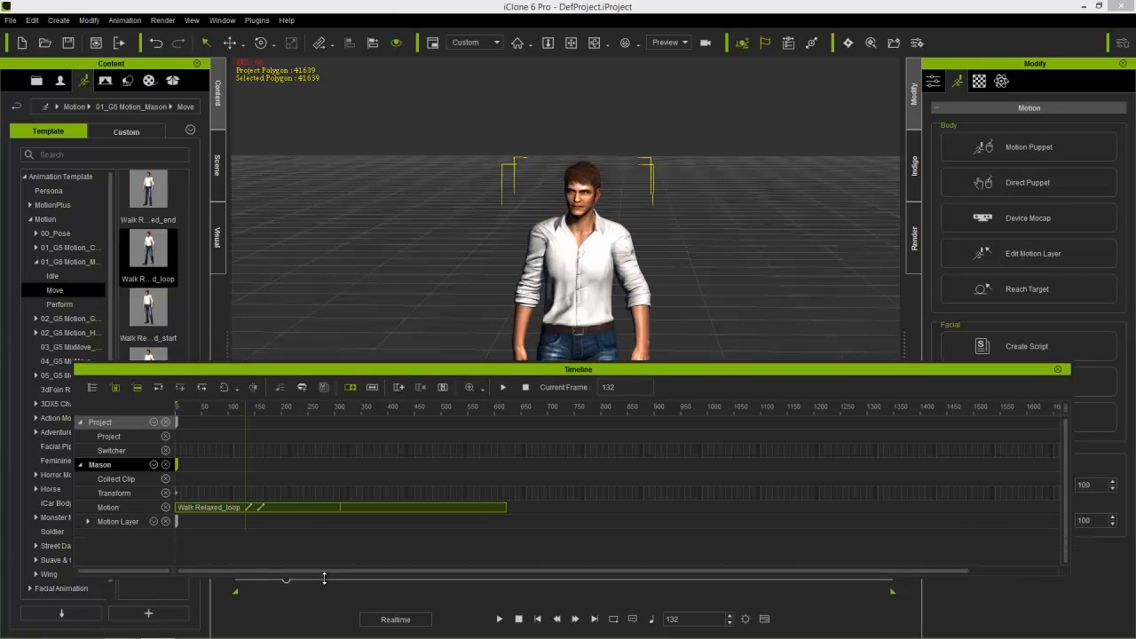
click(88, 523)
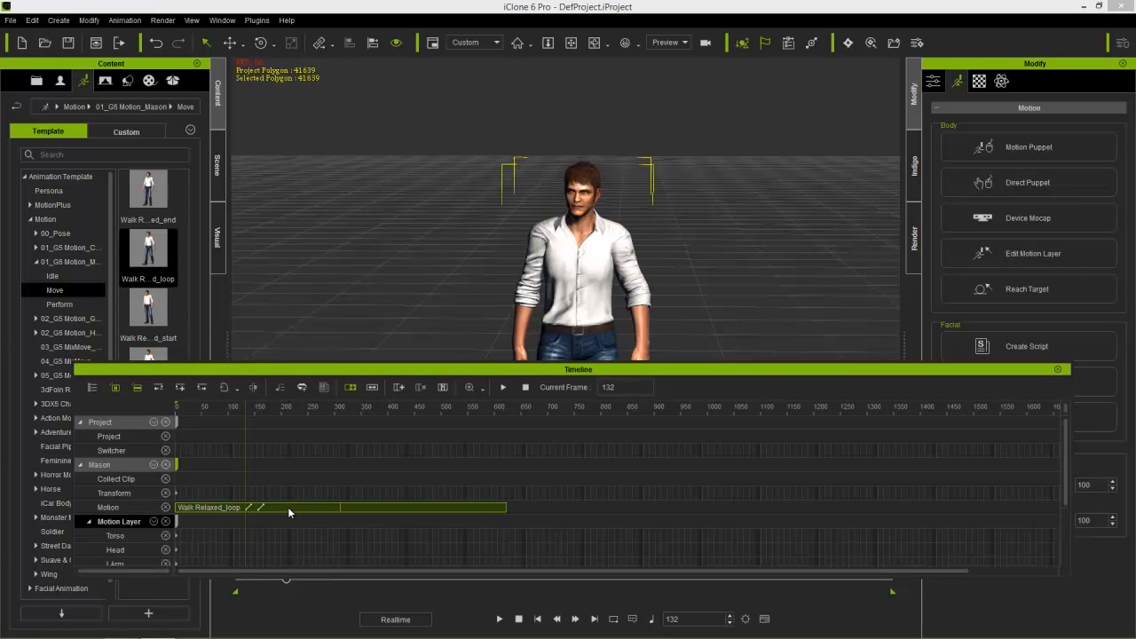
scroll(288, 506, down, 3)
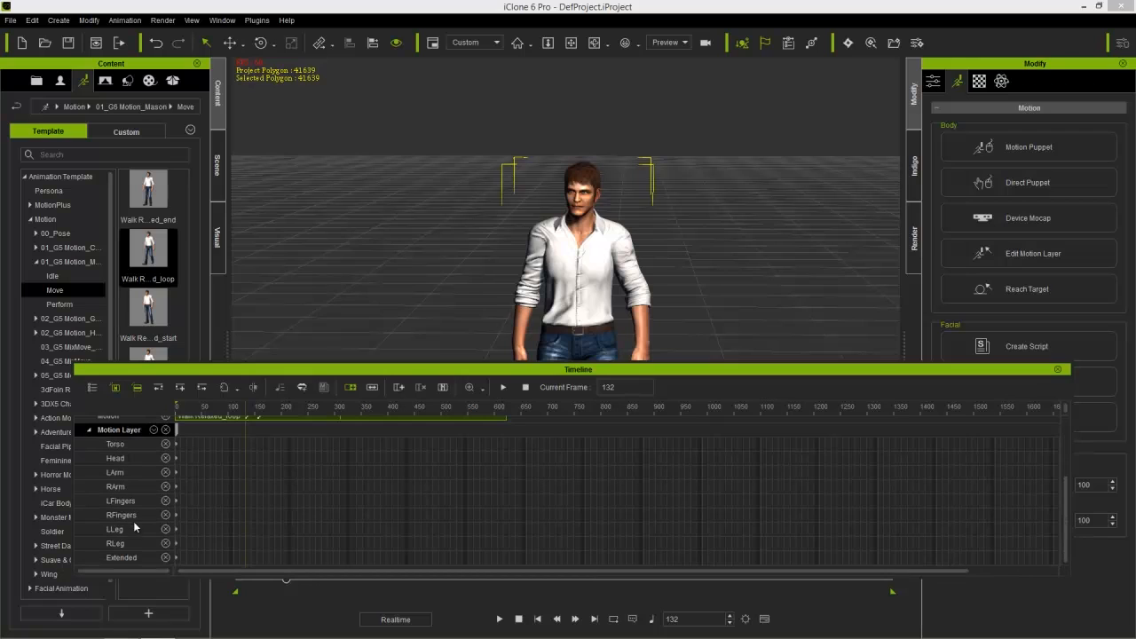
scroll(270, 514, up, 3)
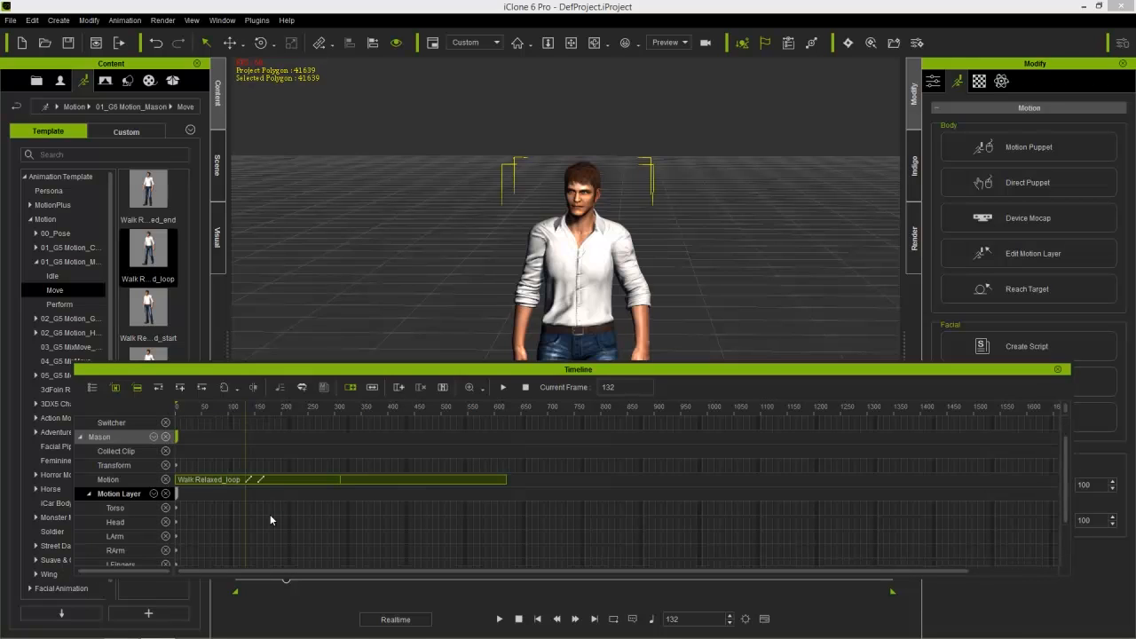
scroll(269, 514, down, 1)
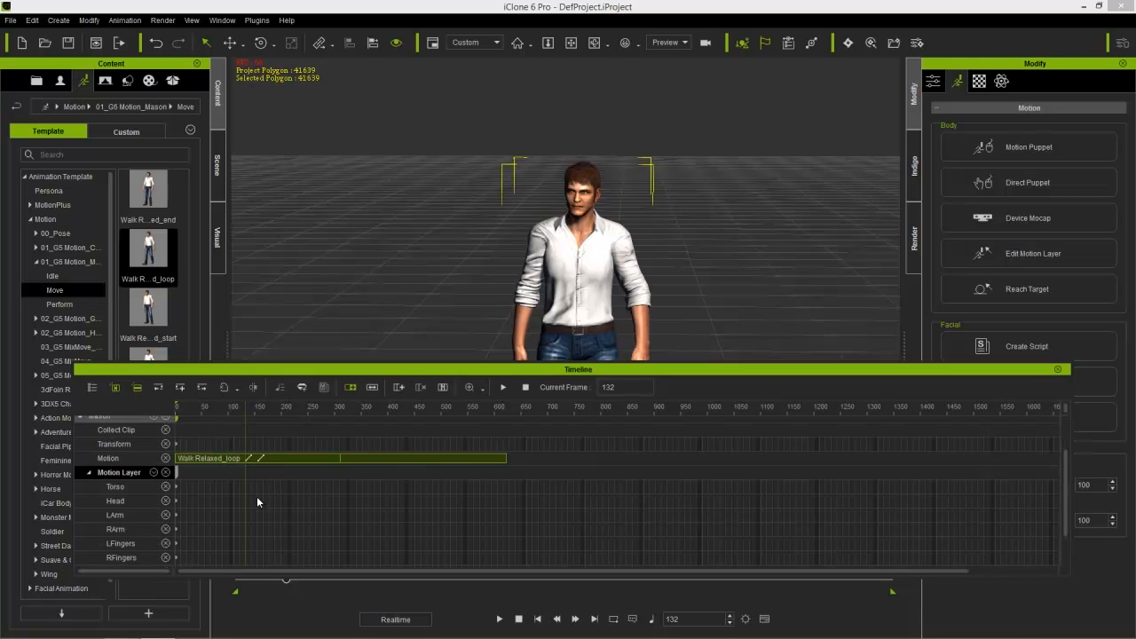
Step: Open Edit Motion Layer at frame 64 and key Mason's head rotated toward his right, with Full Body keying
drag(223, 410, 209, 412)
middle_drag(588, 274, 609, 215)
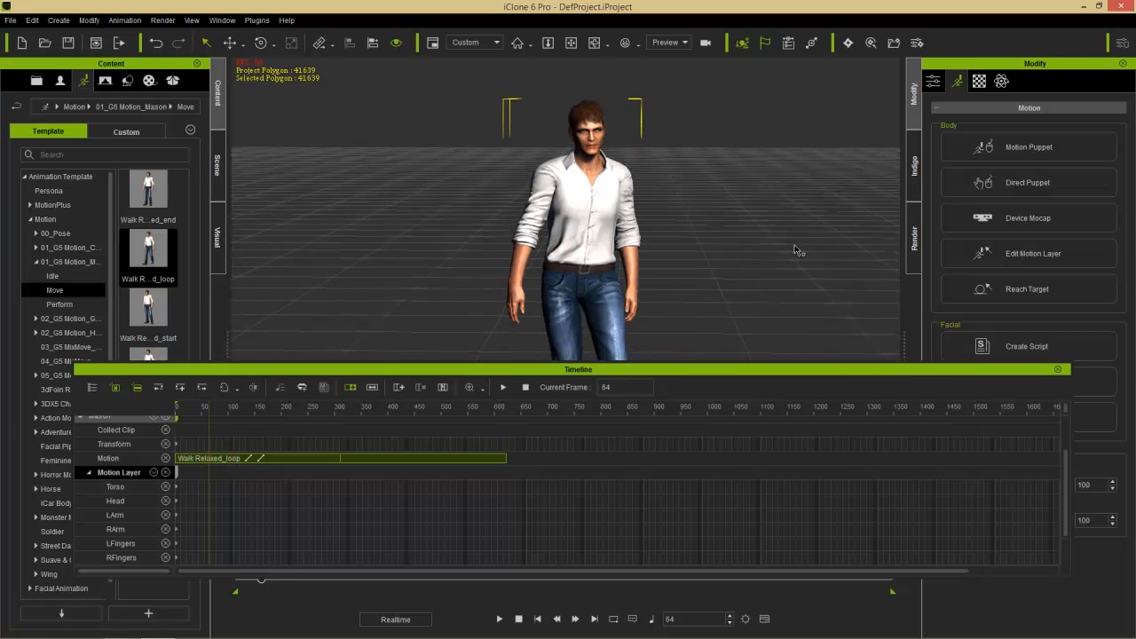
click(1040, 252)
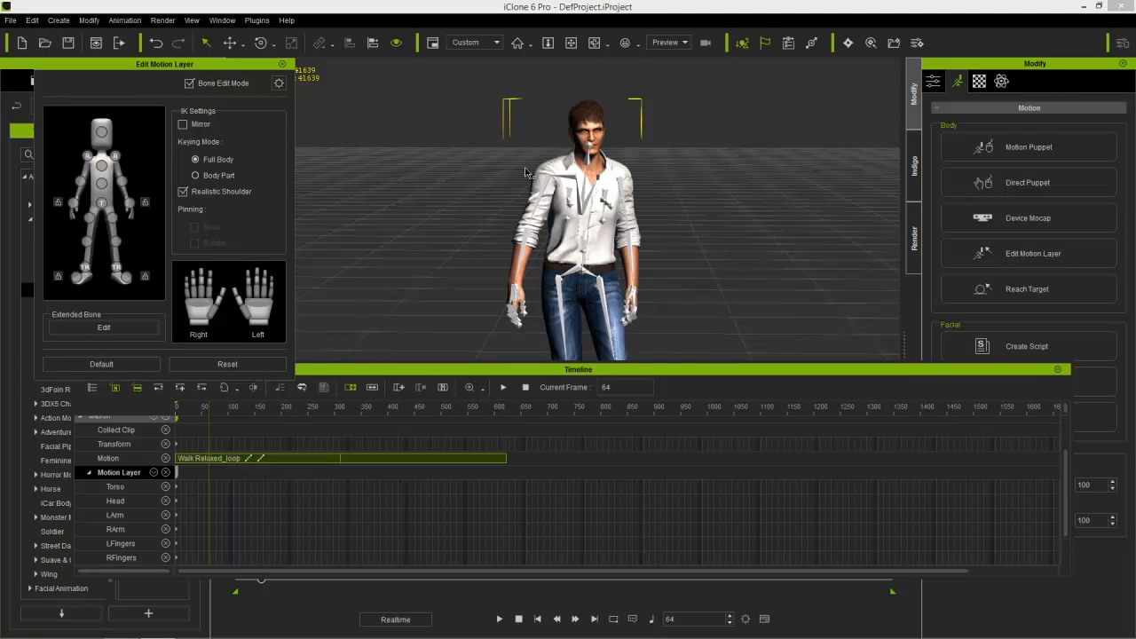
click(102, 133)
key(e)
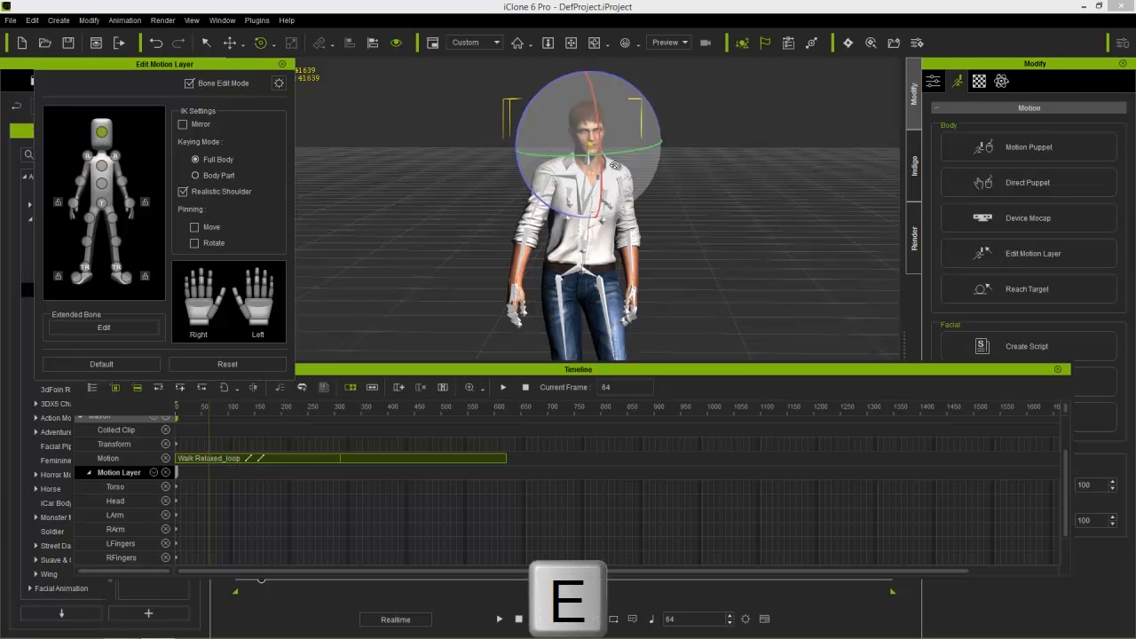
drag(623, 151, 601, 171)
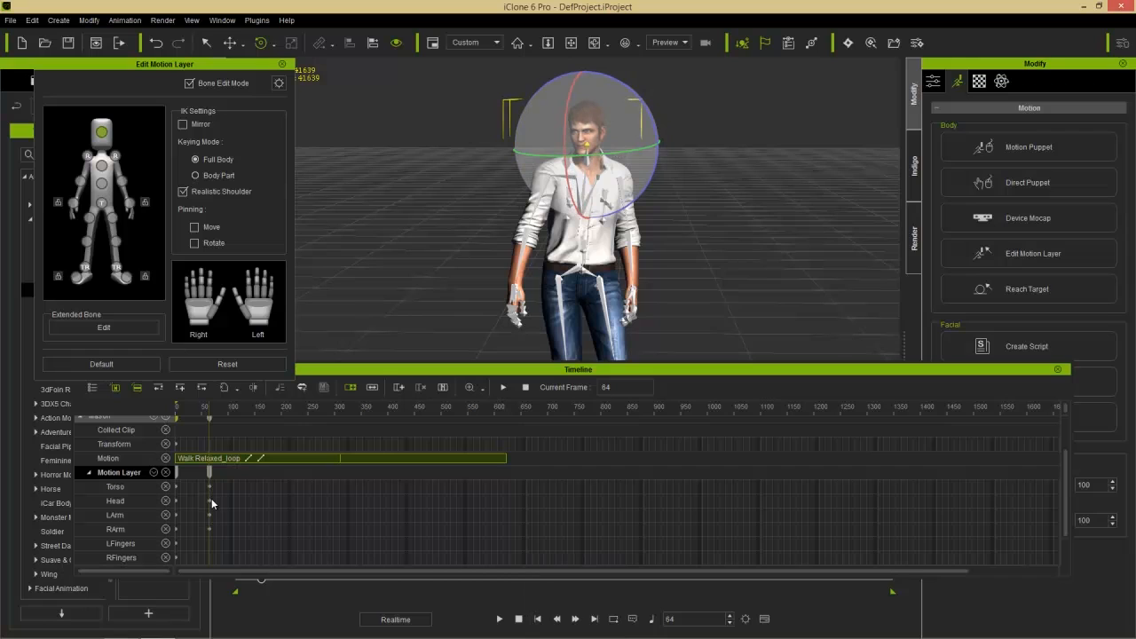
scroll(241, 497, down, 2)
scroll(243, 499, up, 2)
drag(604, 155, 592, 157)
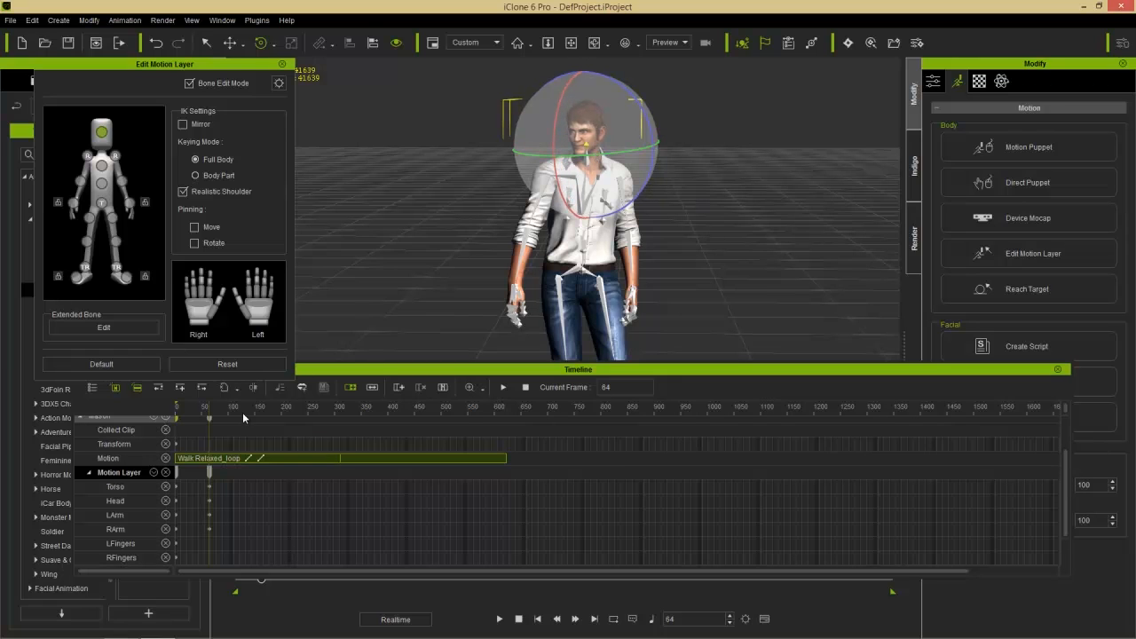
Step: Key Mason's head rotated toward his left at frame 152 and check the head turn between the keys
drag(220, 407, 258, 406)
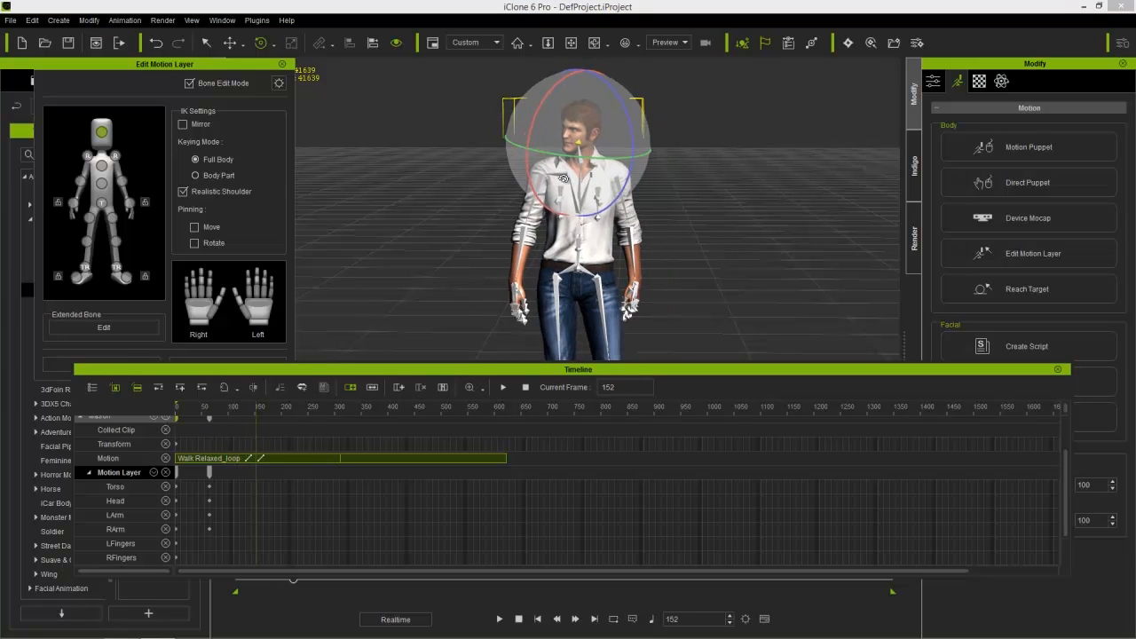
drag(568, 158, 619, 156)
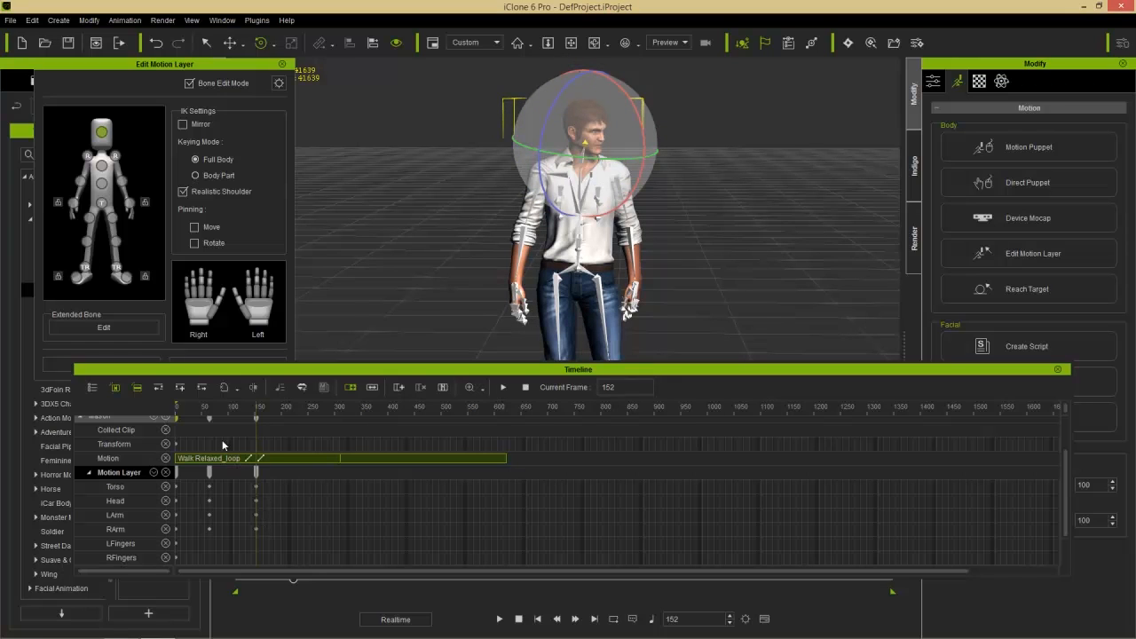
click(208, 409)
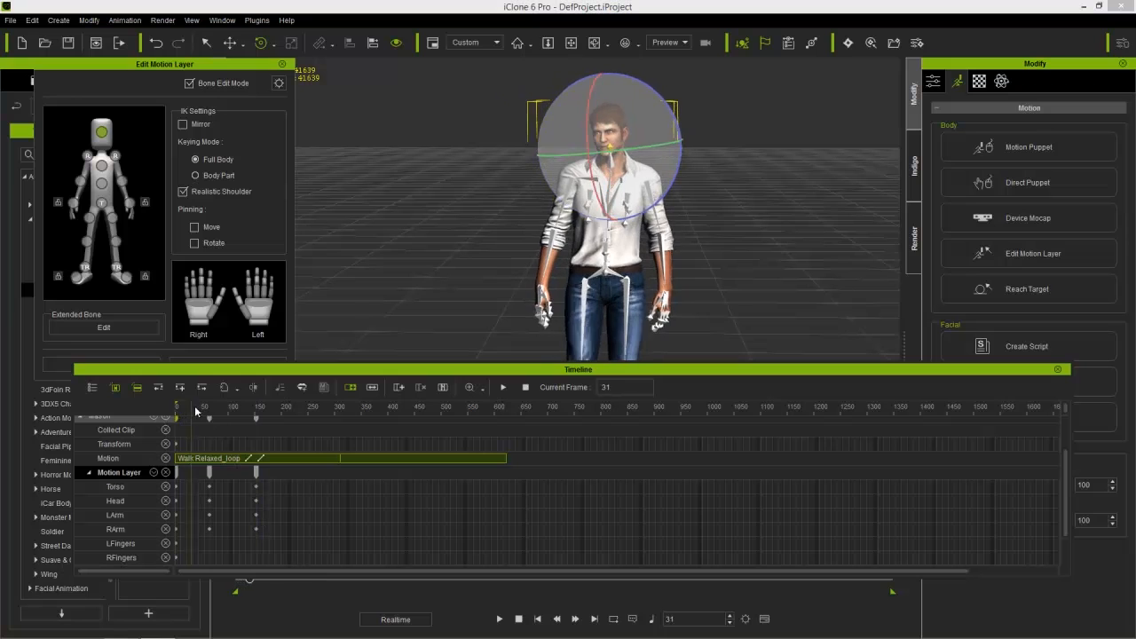
Step: Reset Mason to the original clip pose at frame 266
drag(209, 408, 318, 393)
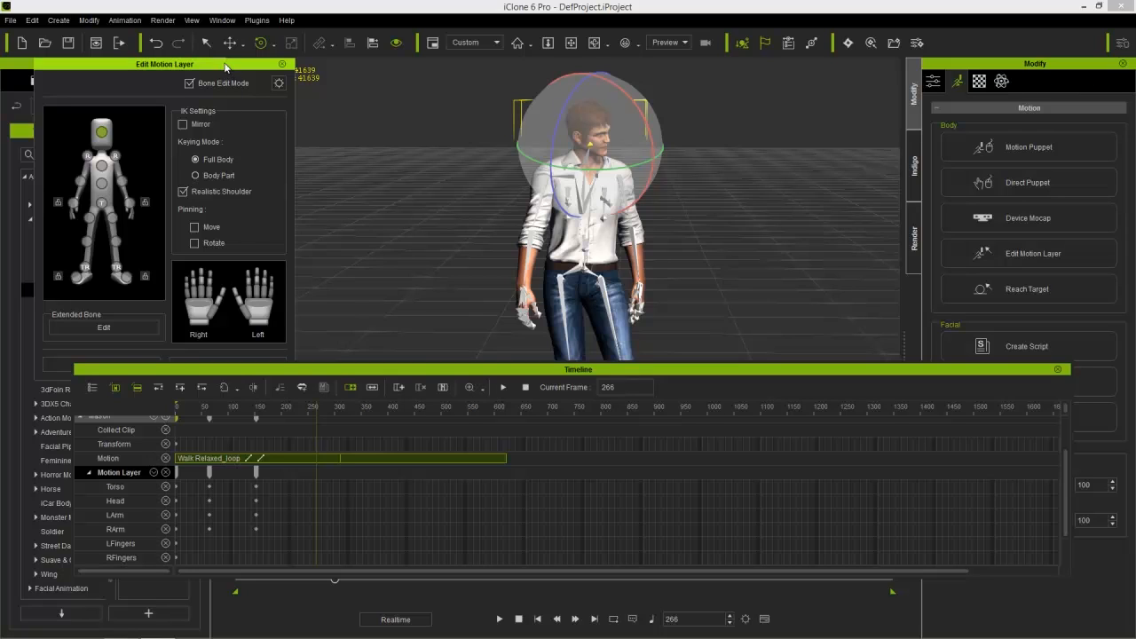
click(224, 66)
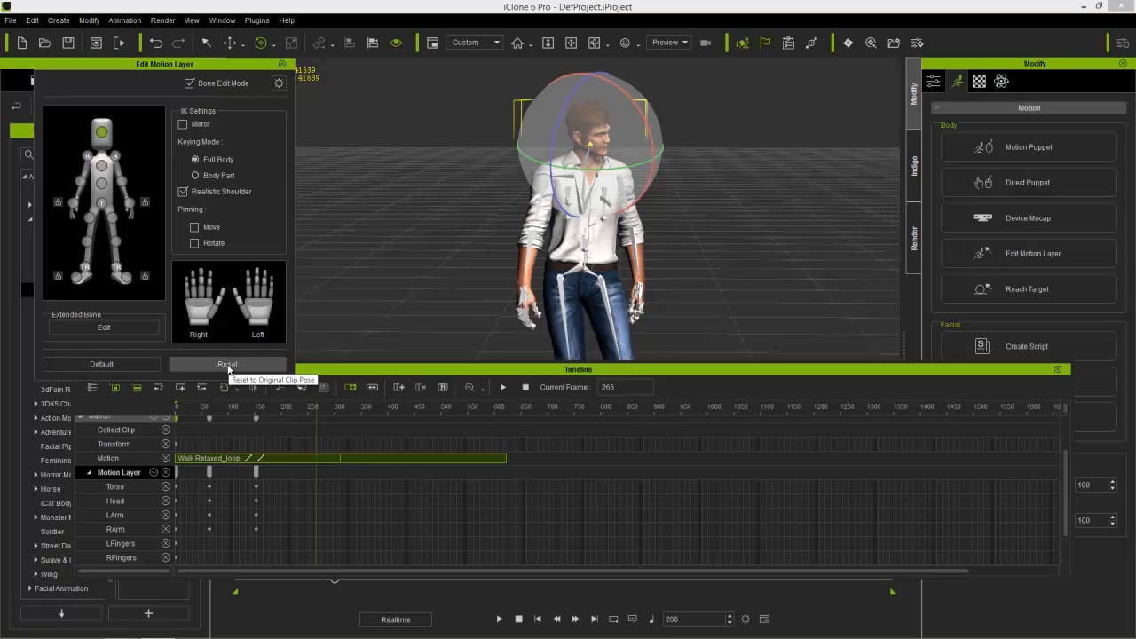
click(228, 366)
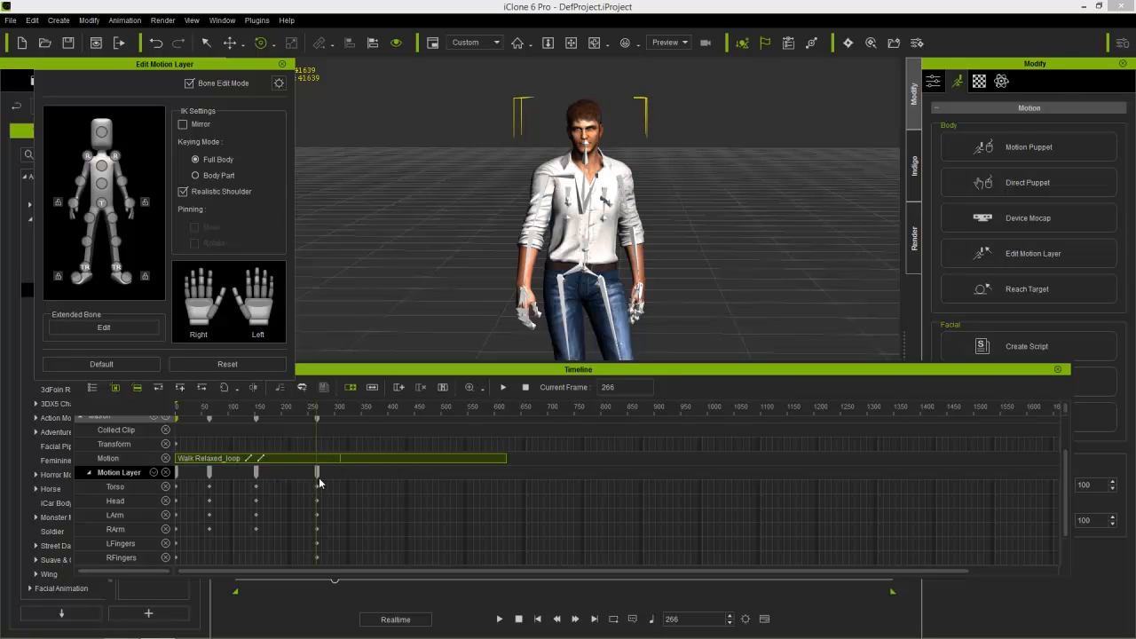
Step: Play the layered walk animation from frame 1 past the reset key to review the head turns
mouse_move(317, 410)
mouse_down()
mouse_move(405, 405)
mouse_move(235, 422)
mouse_move(322, 408)
mouse_up()
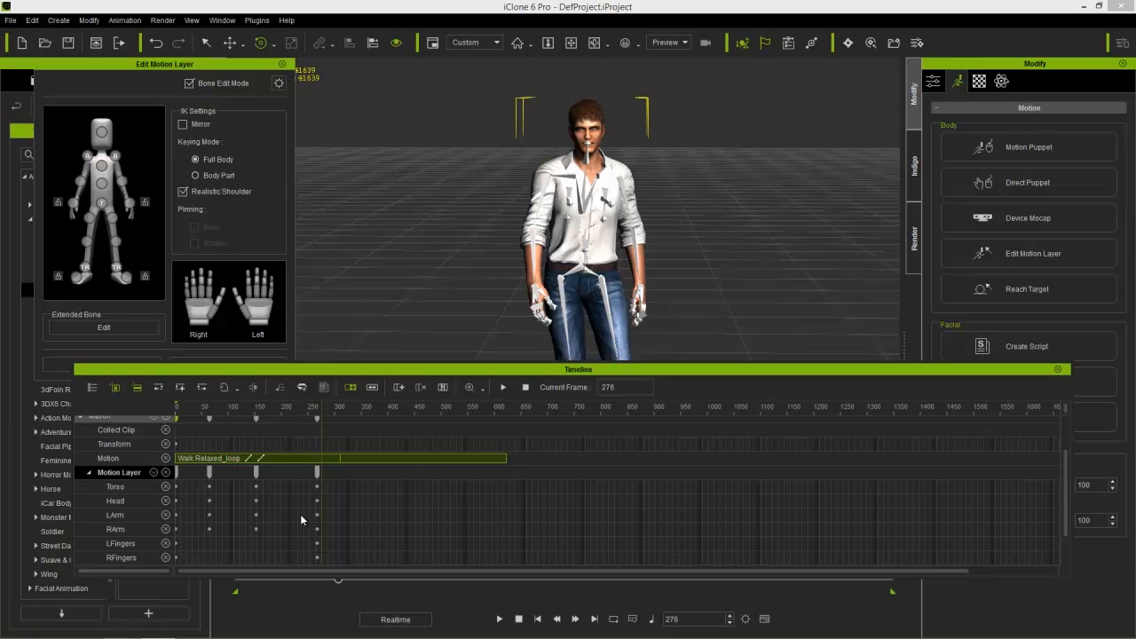
drag(229, 408, 168, 408)
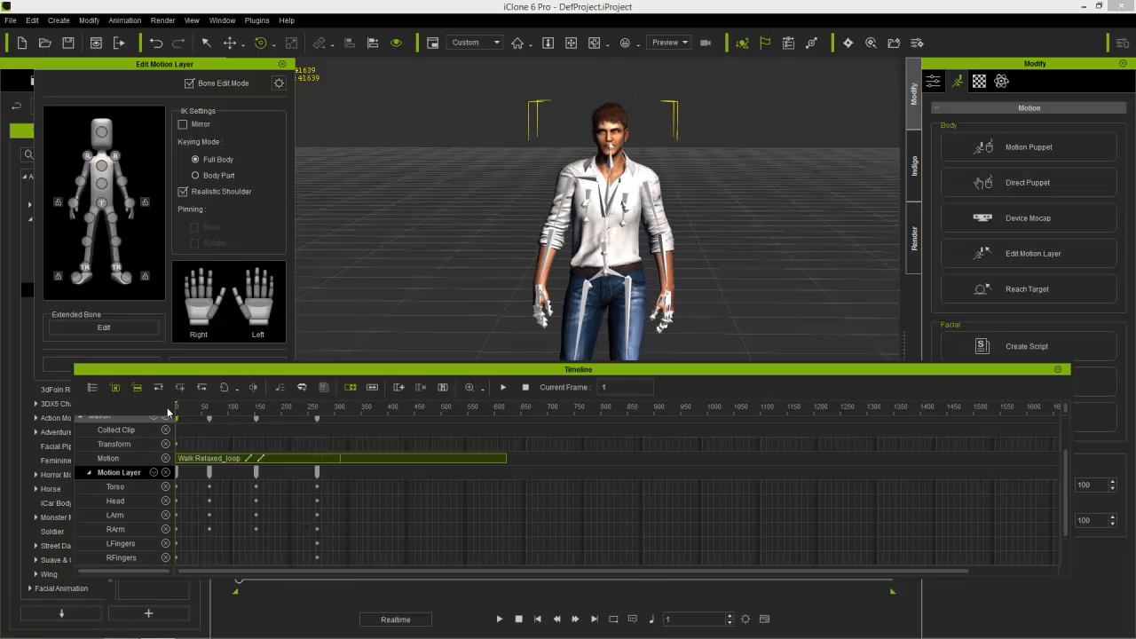
key(space)
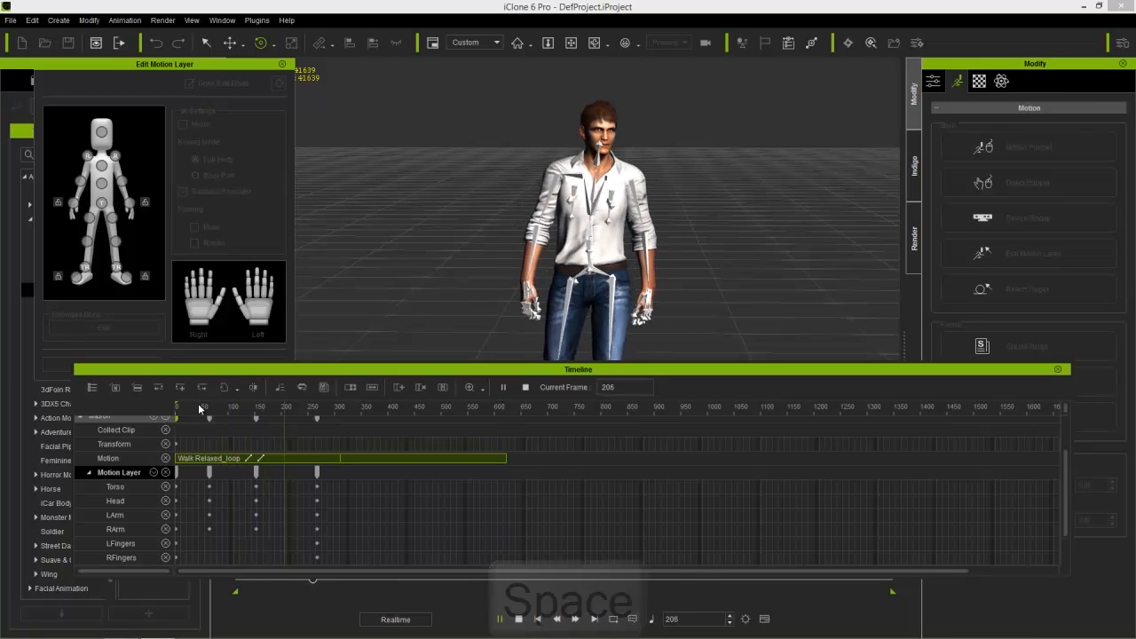
key(space)
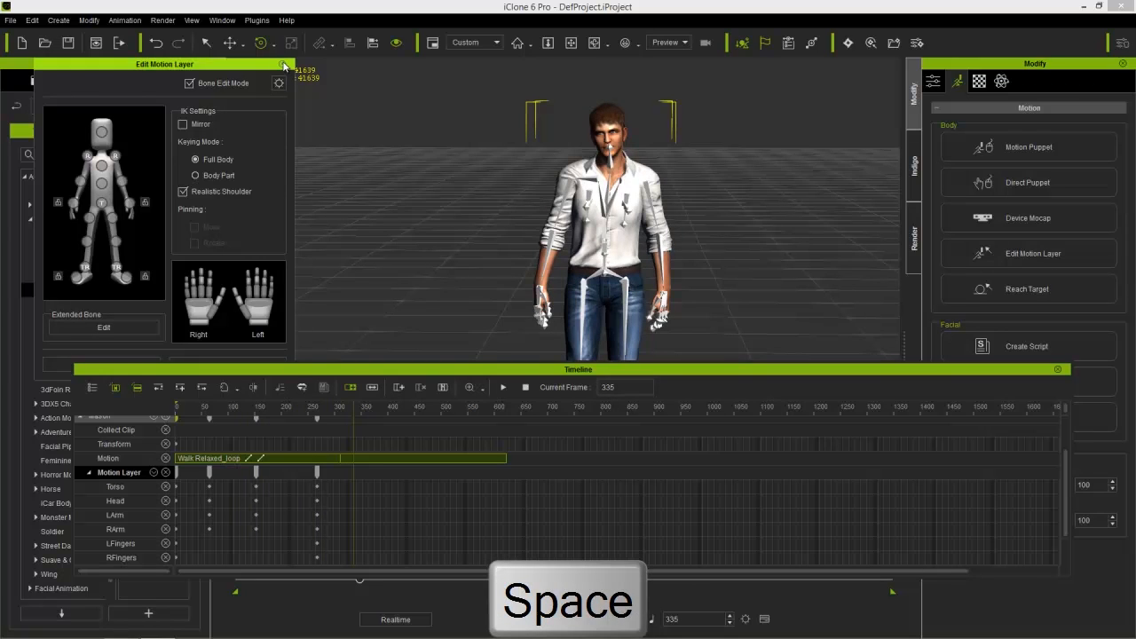
Step: Close Edit Motion Layer, check which body-part tracks the Motion Layer lists, and collapse the Motion Layer track
click(283, 65)
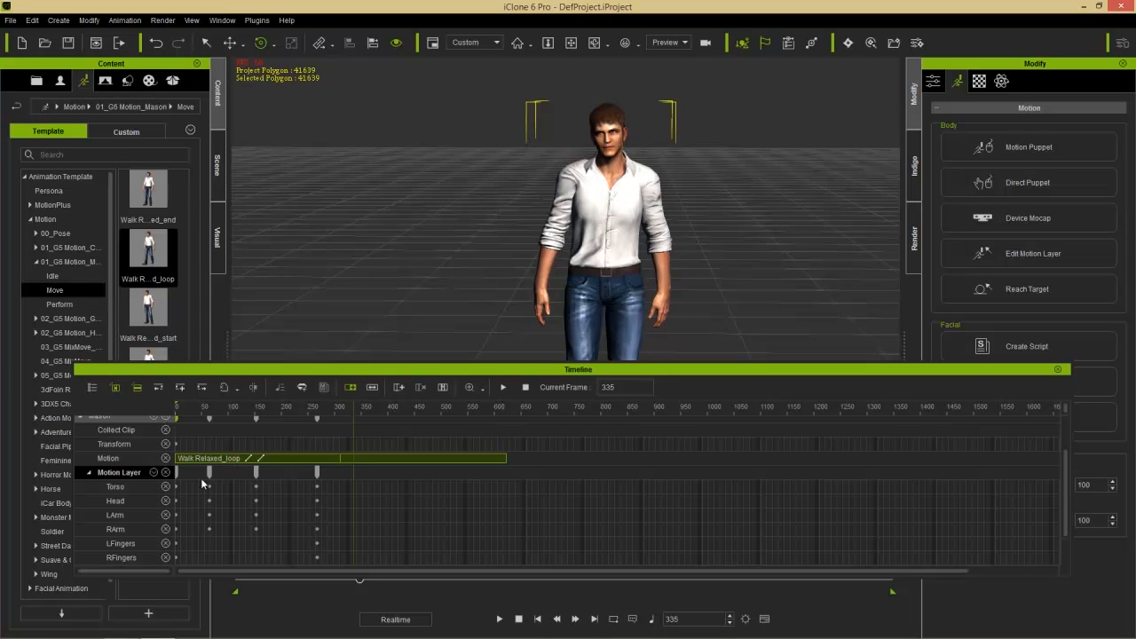
click(154, 473)
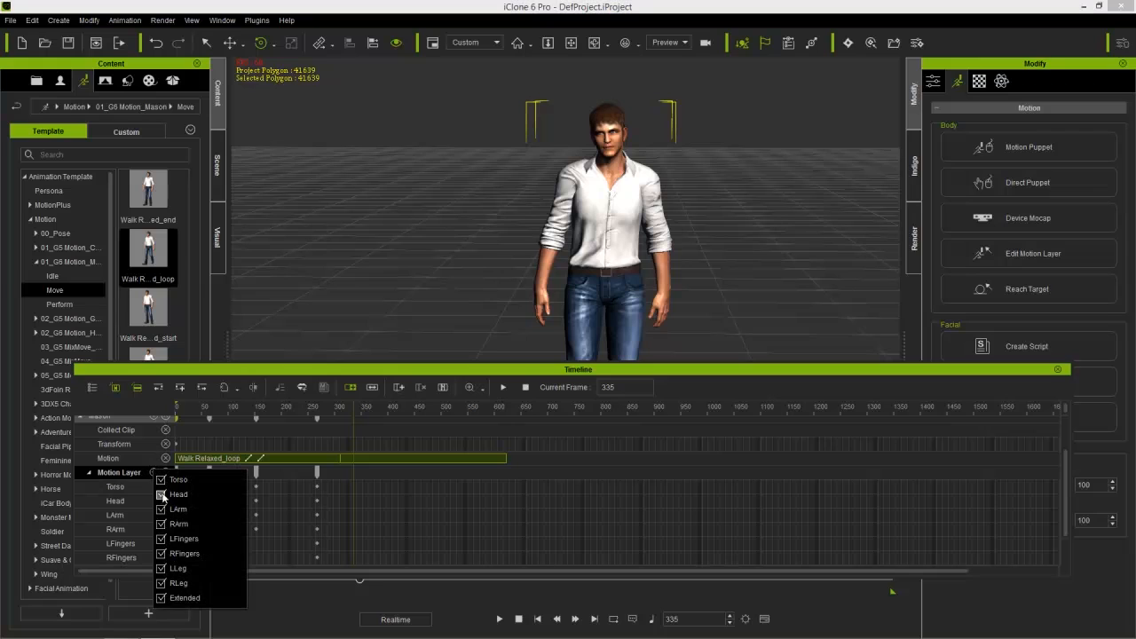
click(266, 376)
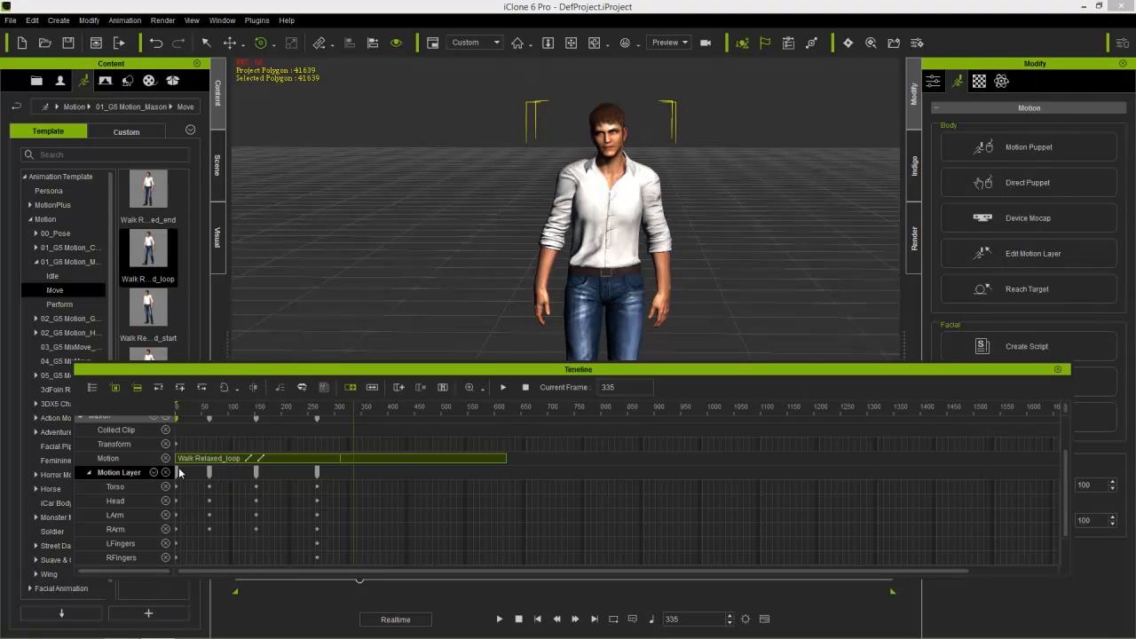
click(89, 473)
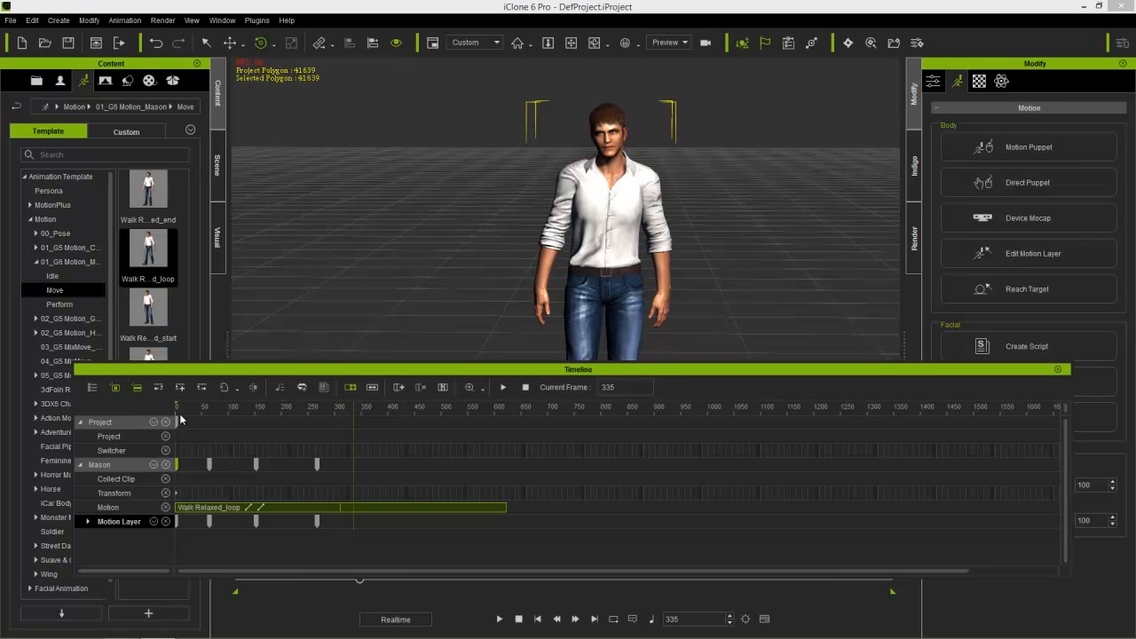
Step: Show the Viseme, Expression and Facial Layer tracks for Mason in the Timeline
click(154, 464)
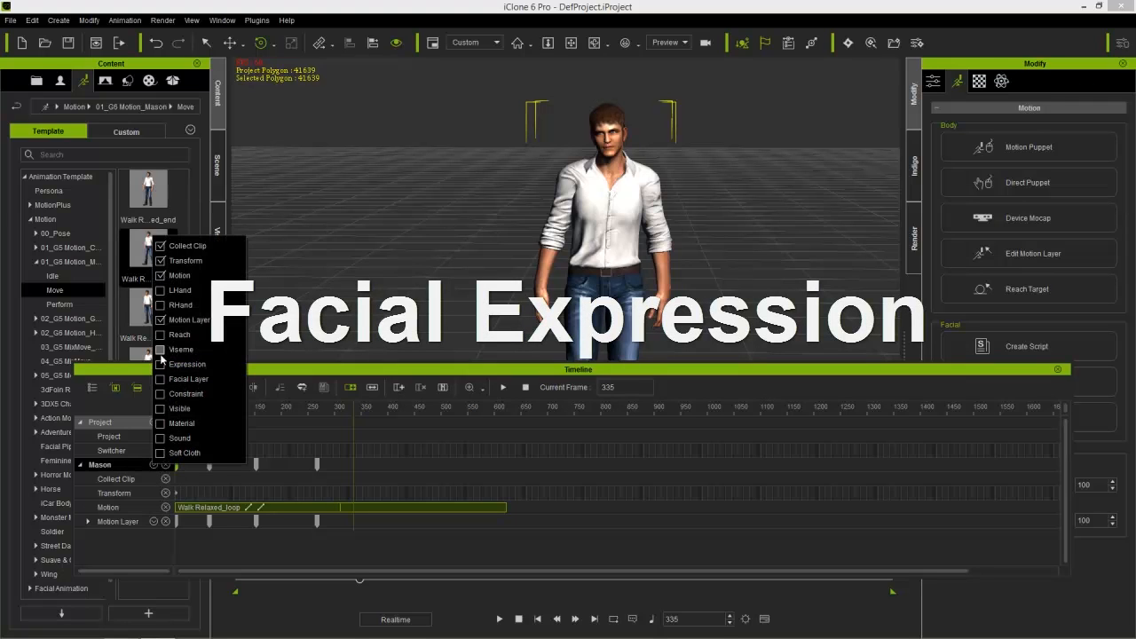
click(161, 350)
click(160, 364)
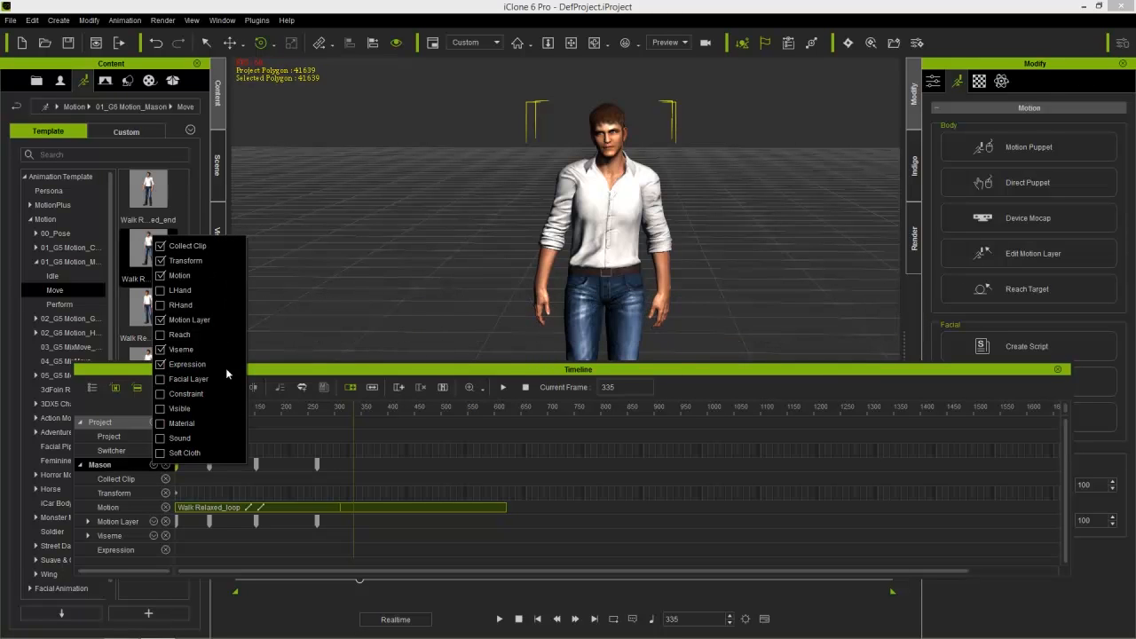
click(161, 379)
click(306, 373)
scroll(283, 506, down, 1)
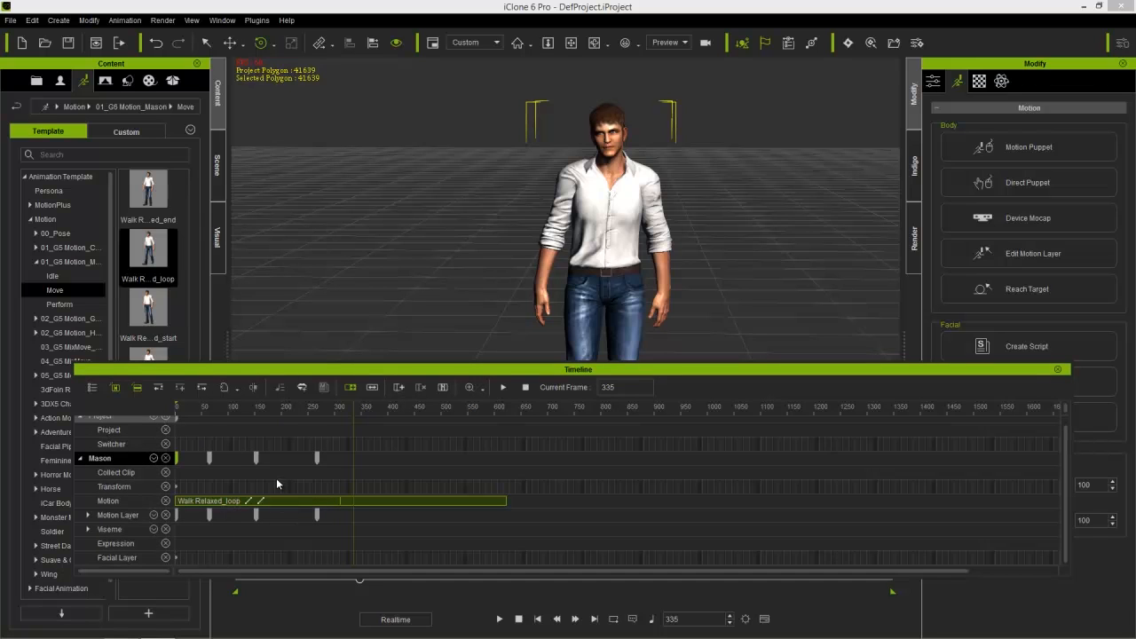
Step: Return to frame 1 with Mason's face in close-up and the Timeline out of the way, and open Face Puppet
drag(446, 369, 452, 420)
key(j)
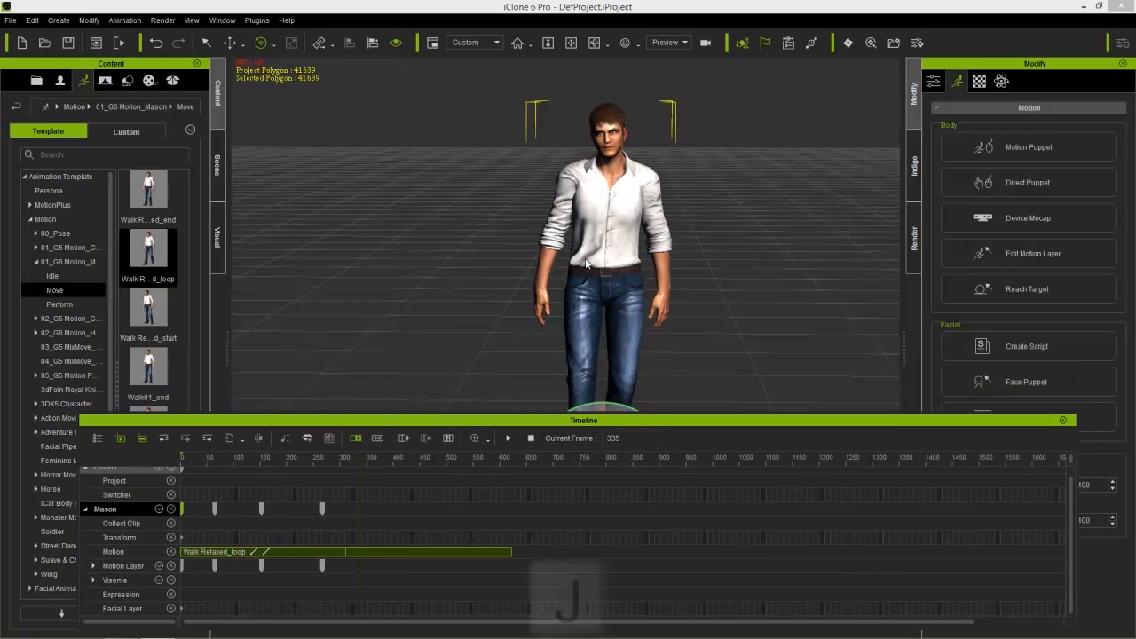
middle_drag(608, 332, 589, 250)
right_drag(582, 260, 581, 271)
drag(234, 458, 176, 462)
right_drag(471, 287, 501, 281)
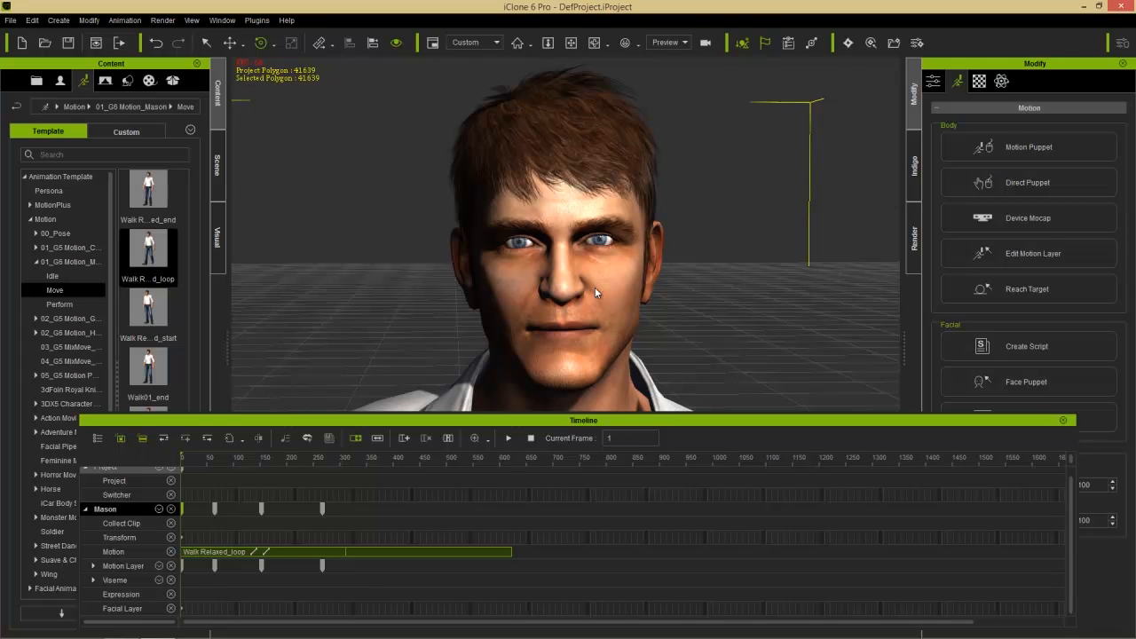
click(1044, 382)
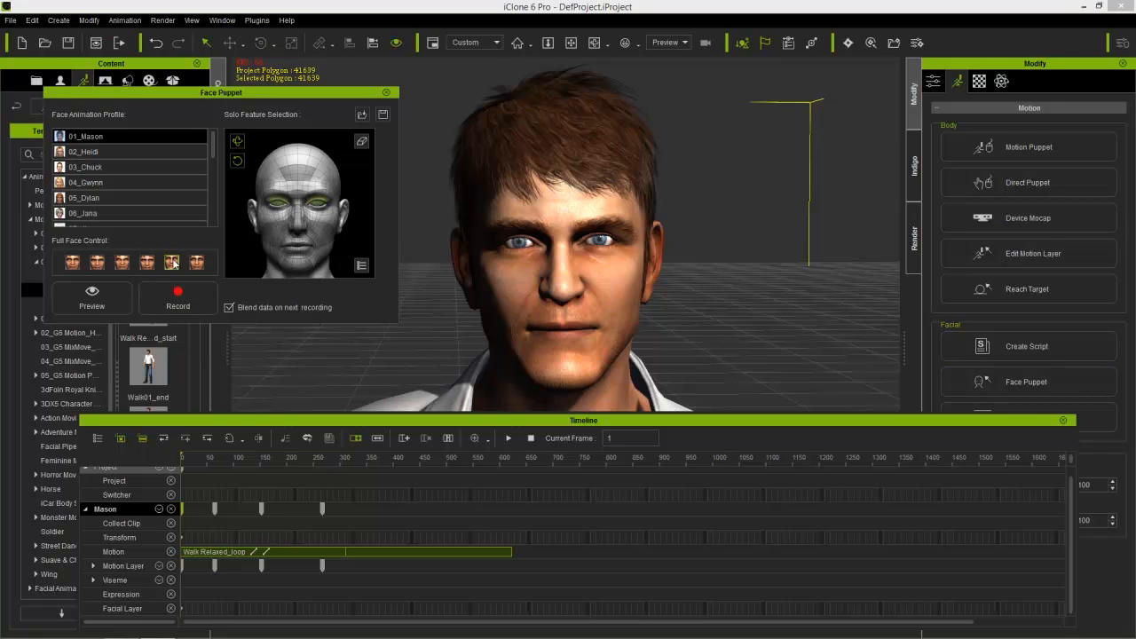
Step: Preview the third, sixth and fourth Full Face Control presets on Mason's face, one after another
click(122, 262)
key(space)
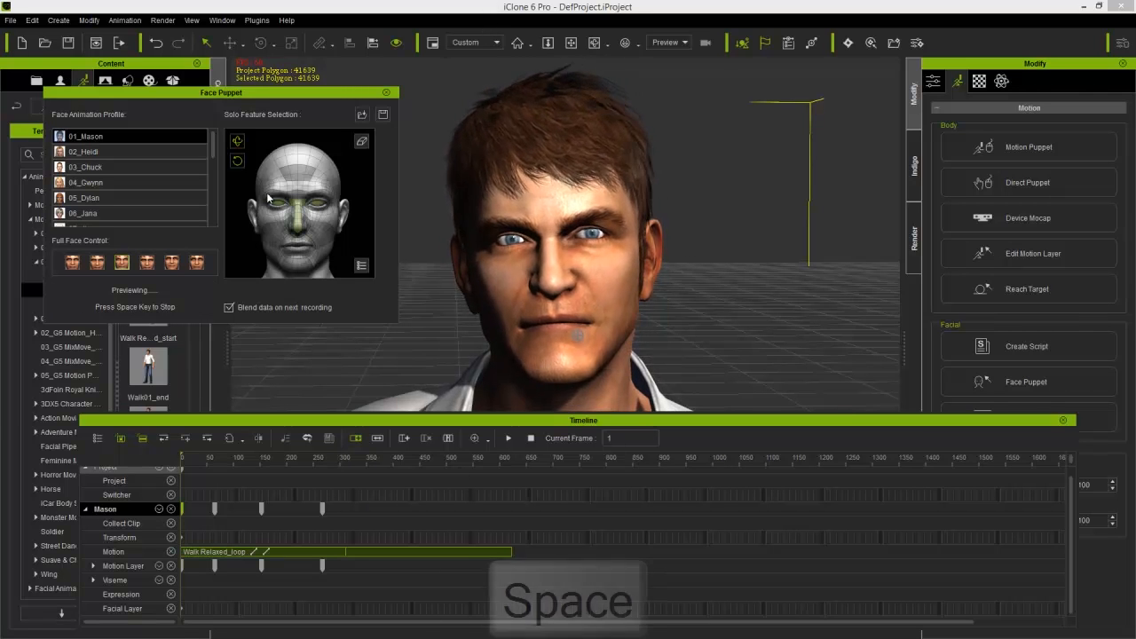
key(space)
click(202, 264)
key(space)
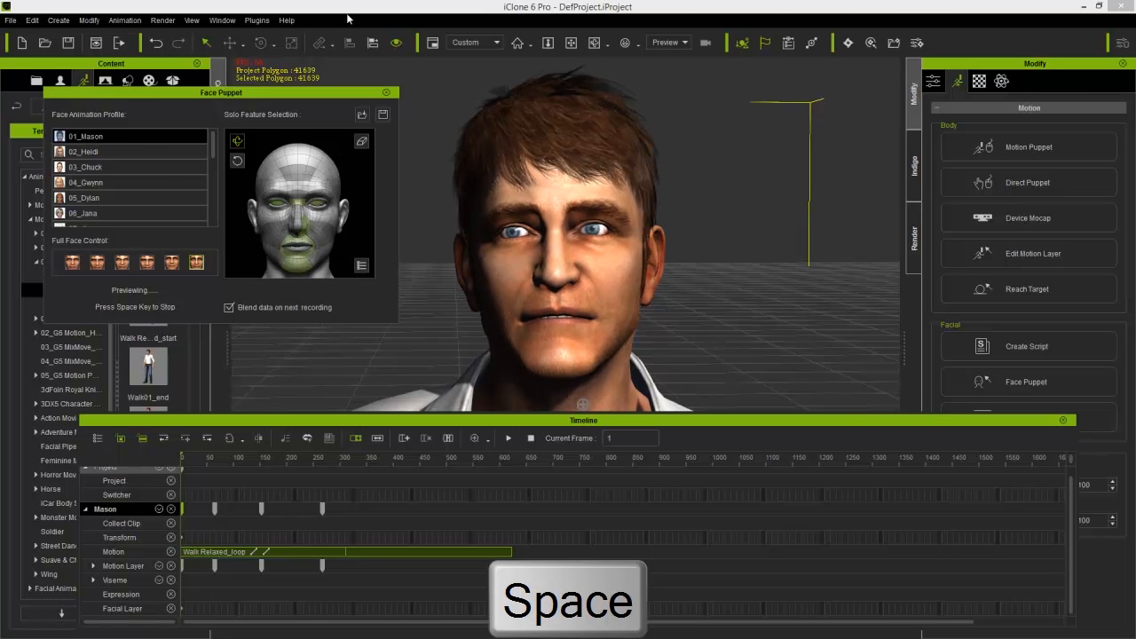
key(space)
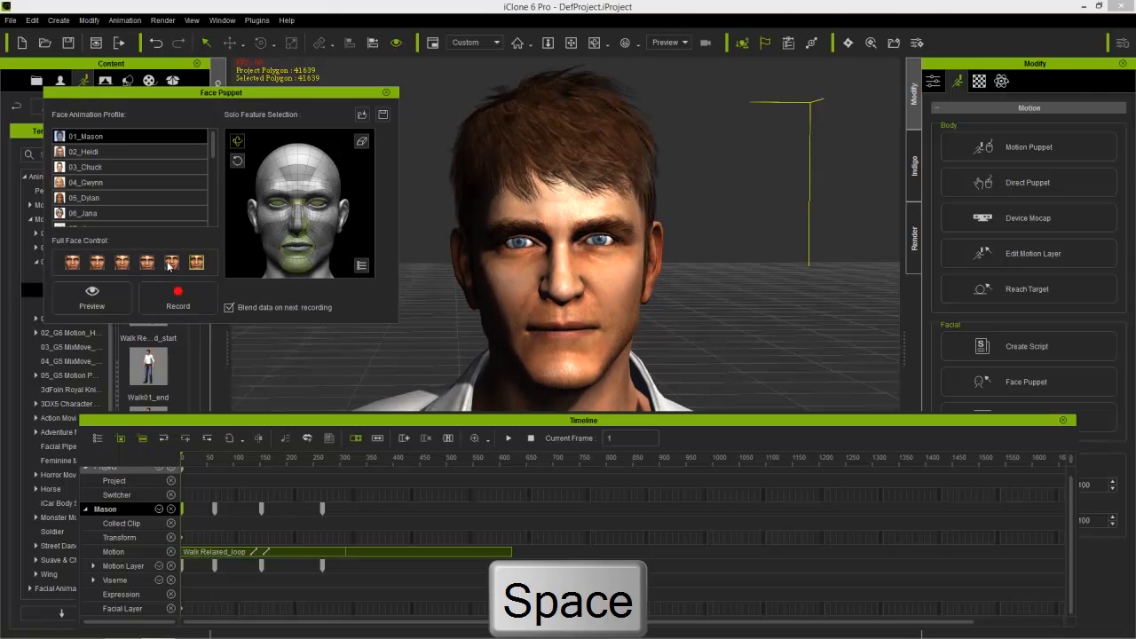
click(151, 268)
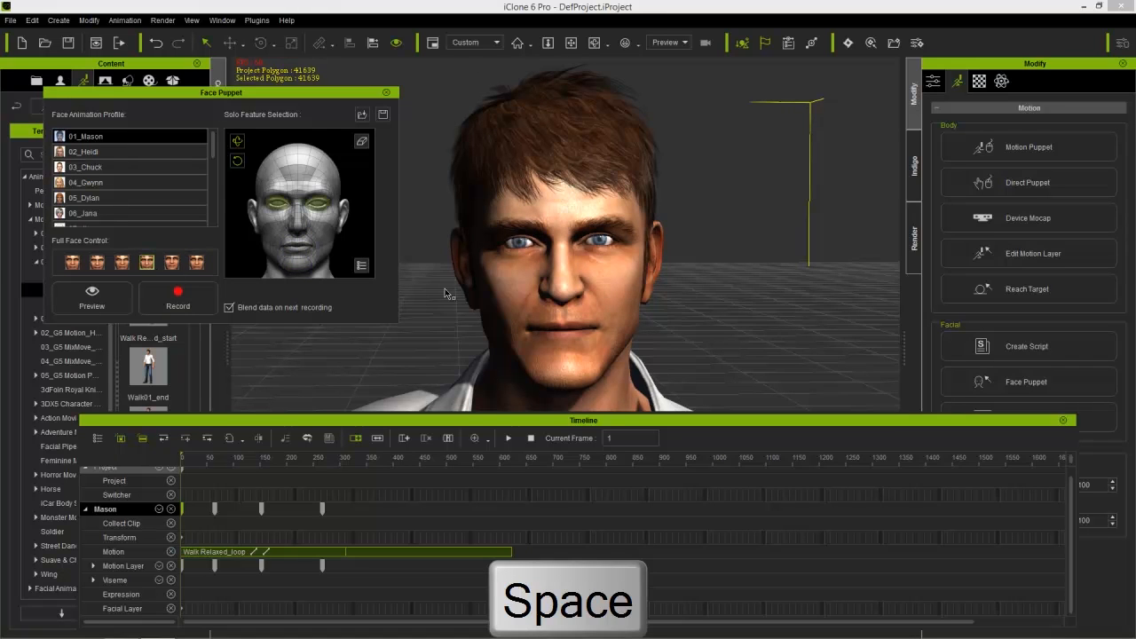
key(space)
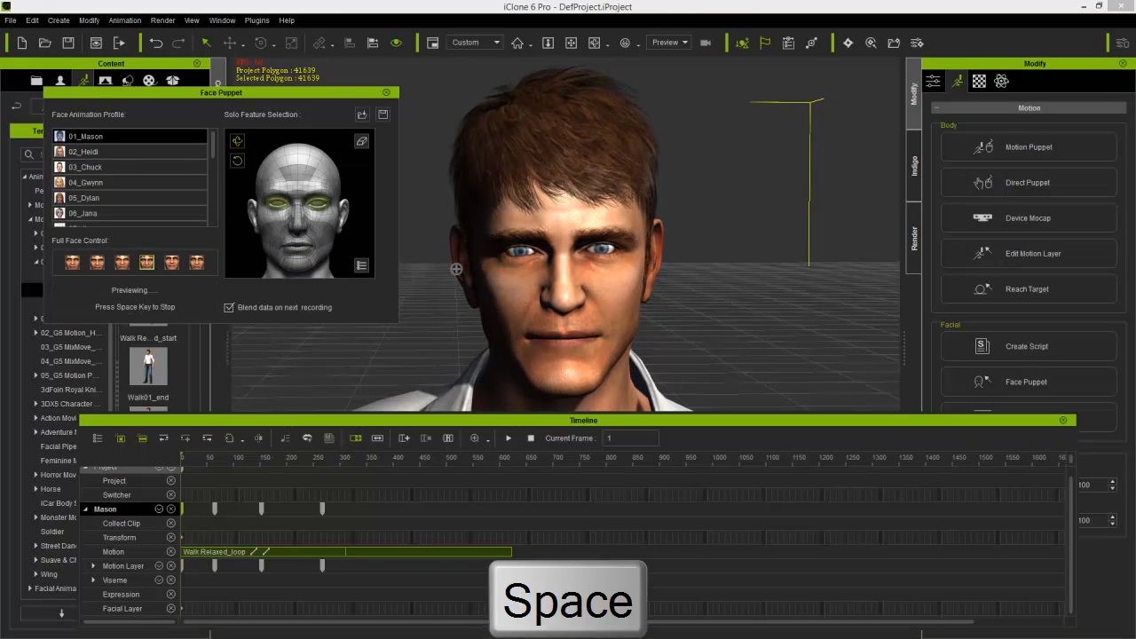
key(space)
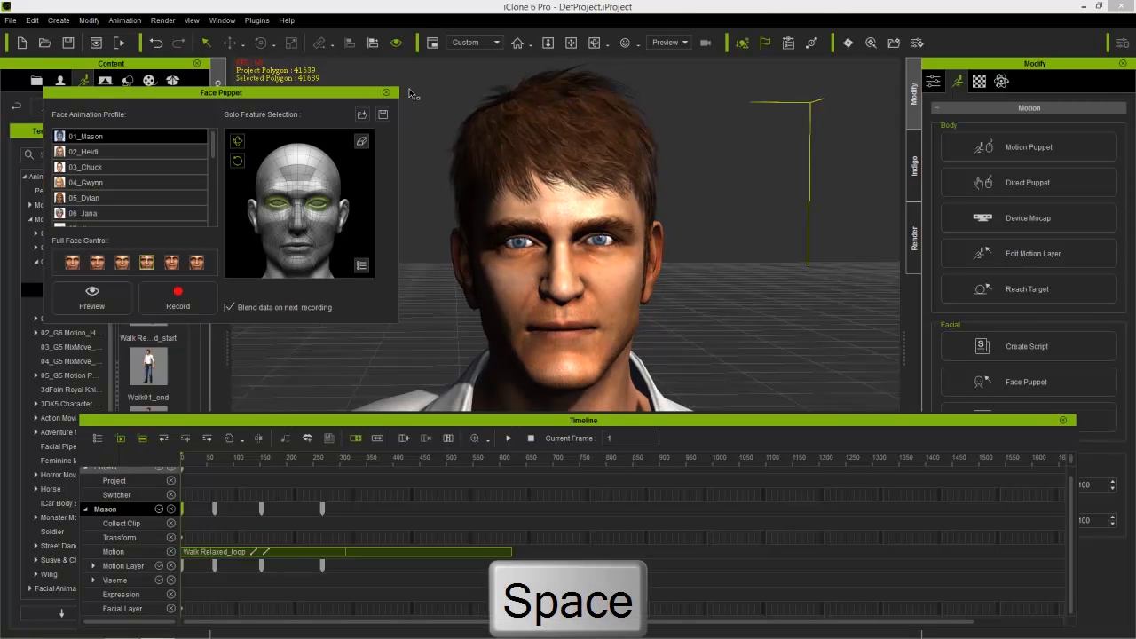
Step: Choose the fifth Full Face Control preset, preview it, and record a facial performance from frame 1 to frame 605
click(172, 261)
key(space)
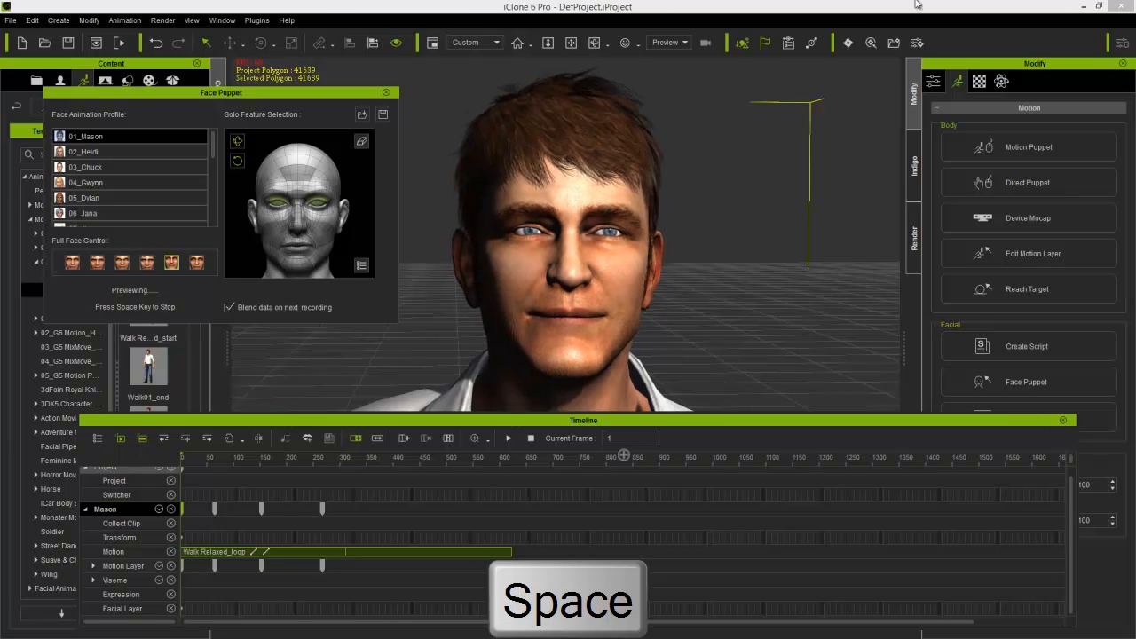
key(space)
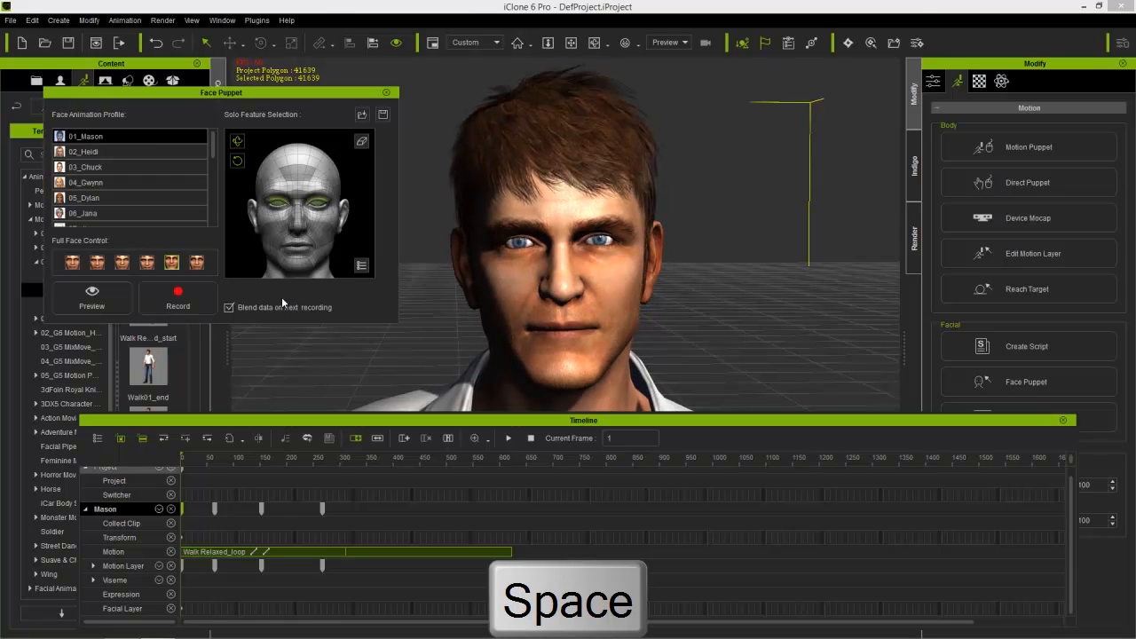
click(174, 302)
key(space)
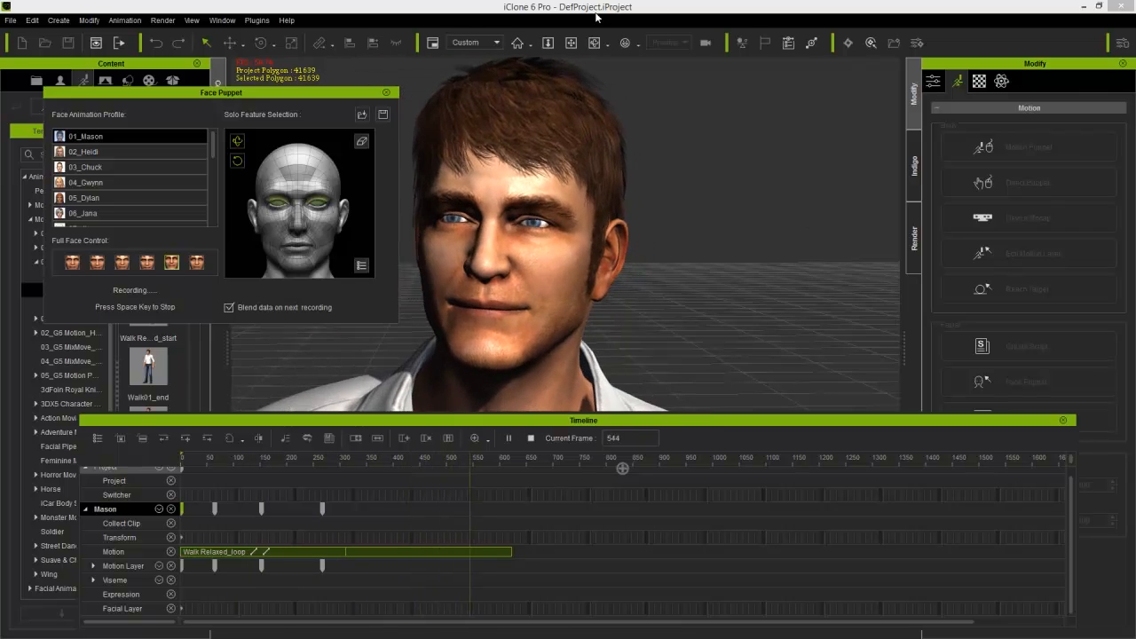
key(space)
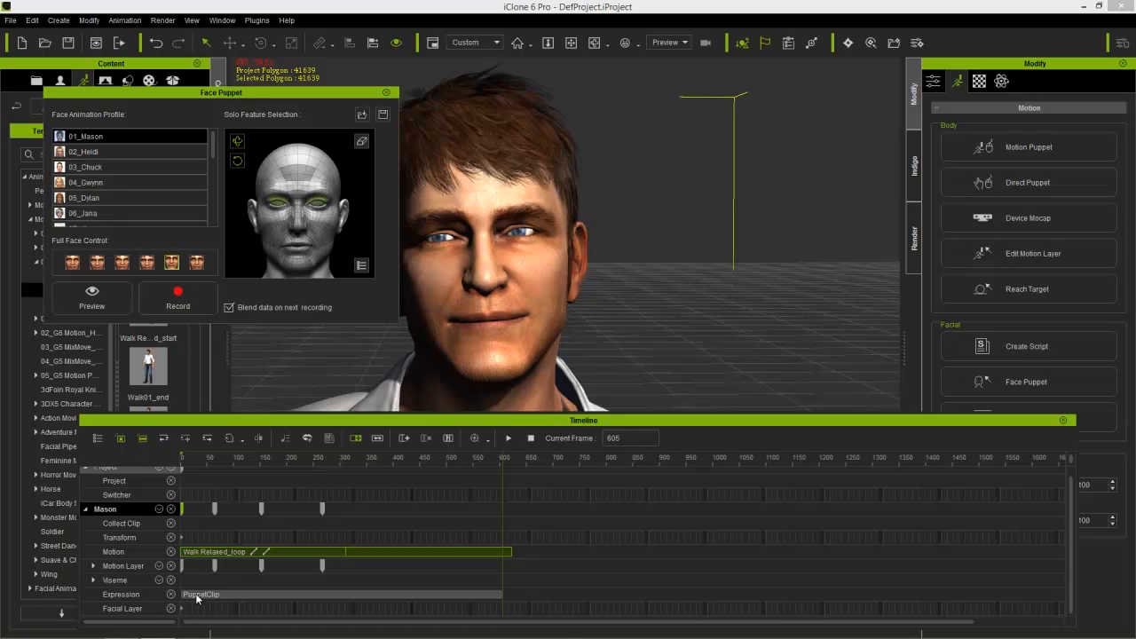
Step: Return to frame 1, clear the facial feature selection, select only the eyeballs and preview their movement
drag(218, 467, 170, 462)
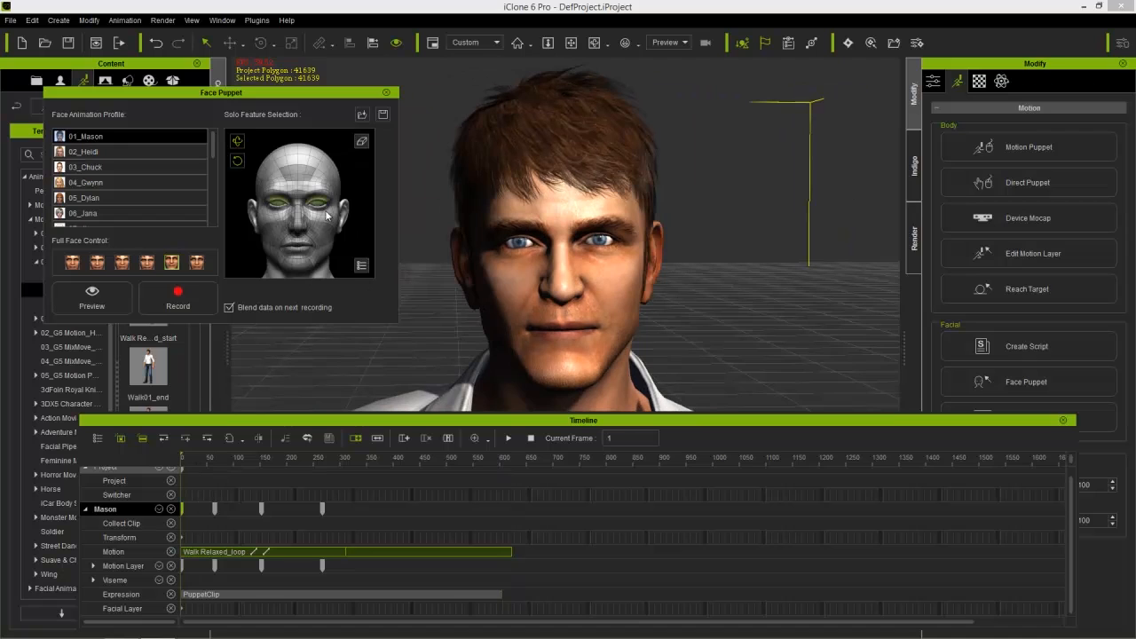
click(361, 144)
click(317, 206)
key(space)
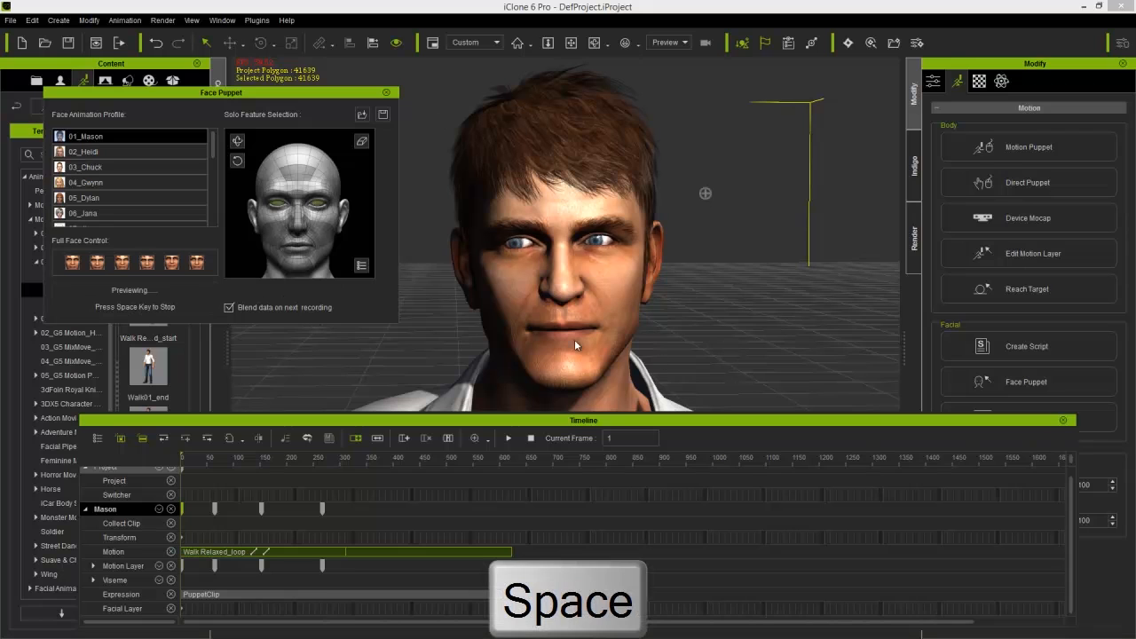
key(space)
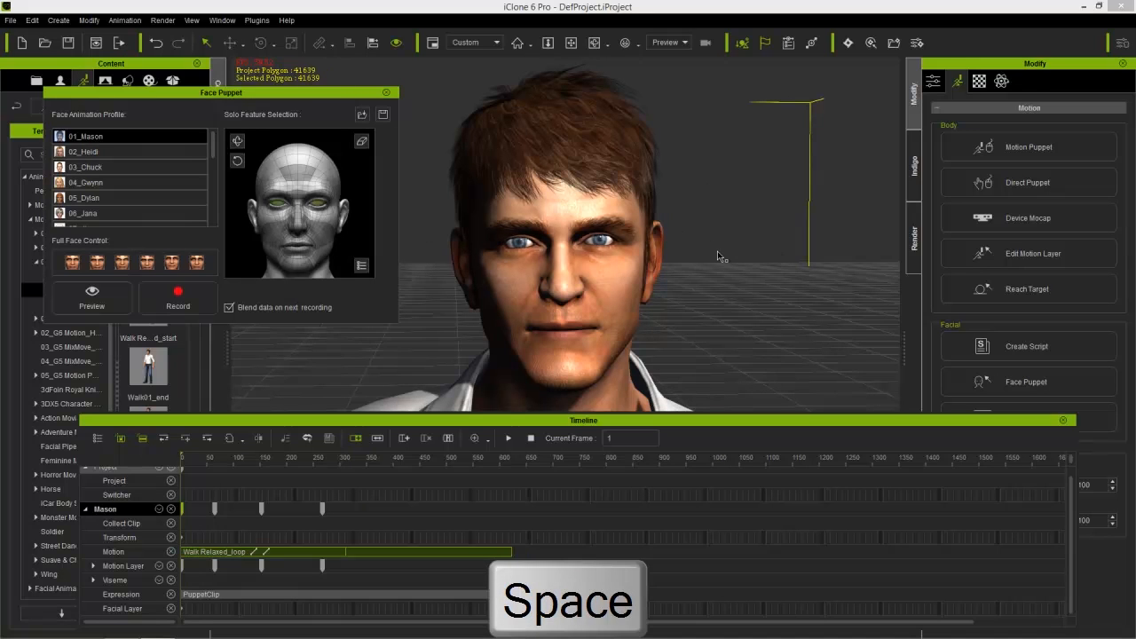
Step: Record the eye movement from frame 1 to frame 669, blended with the existing expression recording
click(177, 297)
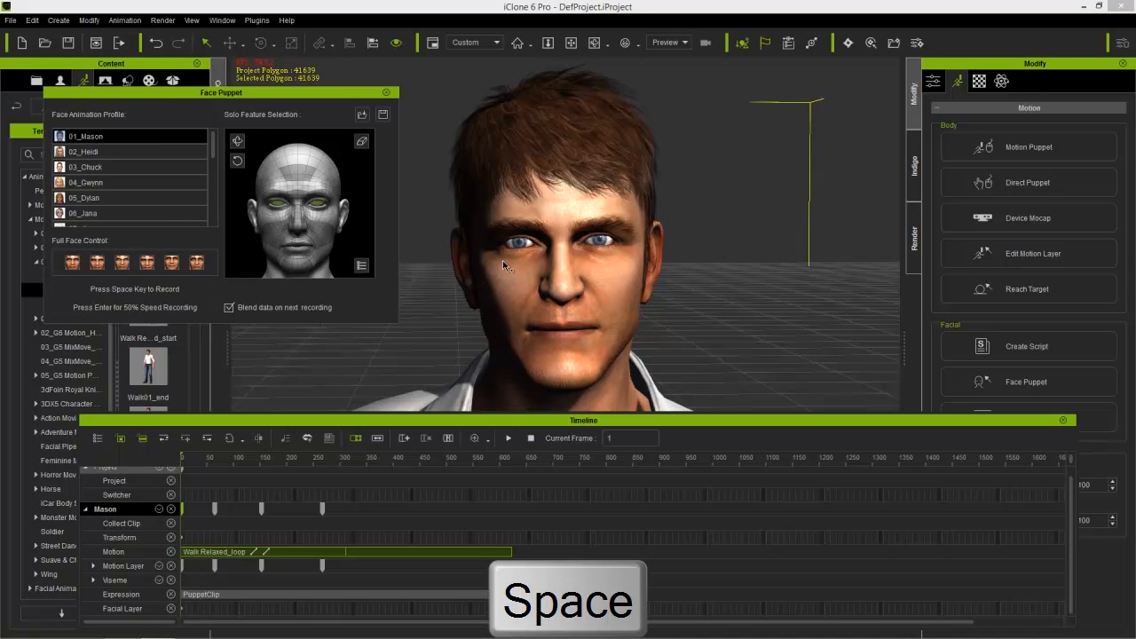
key(space)
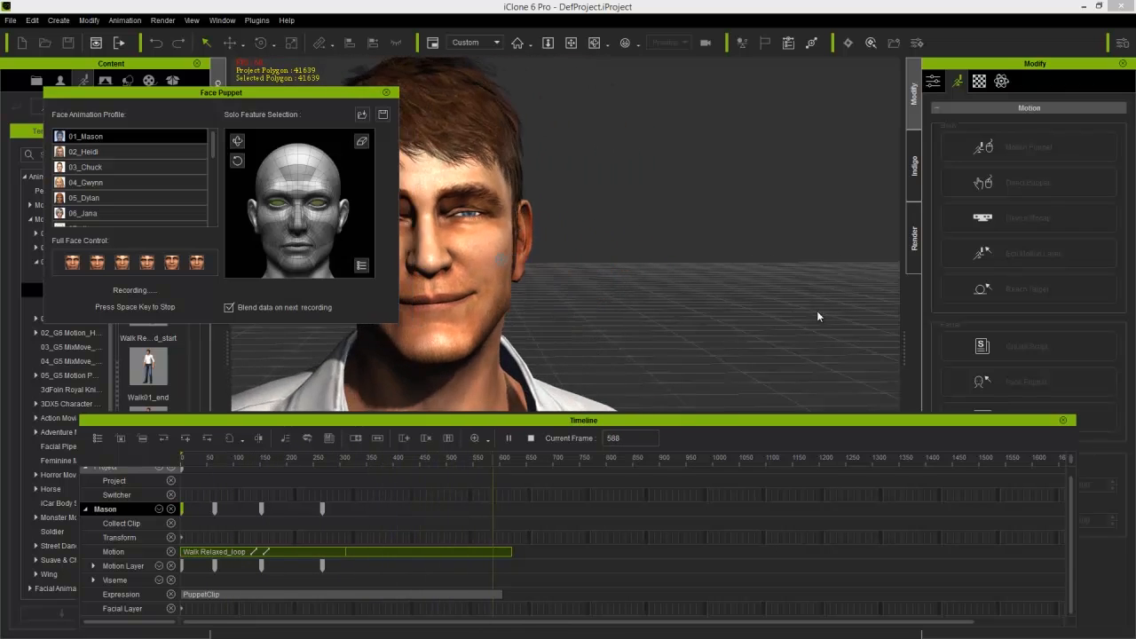
key(space)
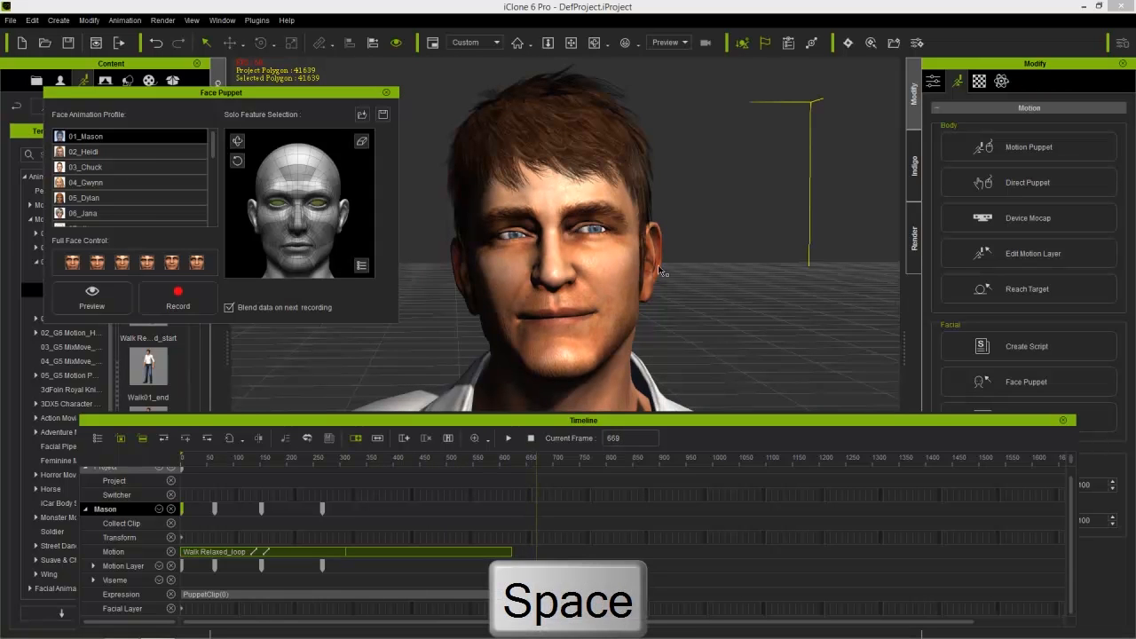
Step: Return to frame 1, clear the facial feature selection, select the recorded Expression clip and scrub to frame 55
drag(378, 461, 180, 476)
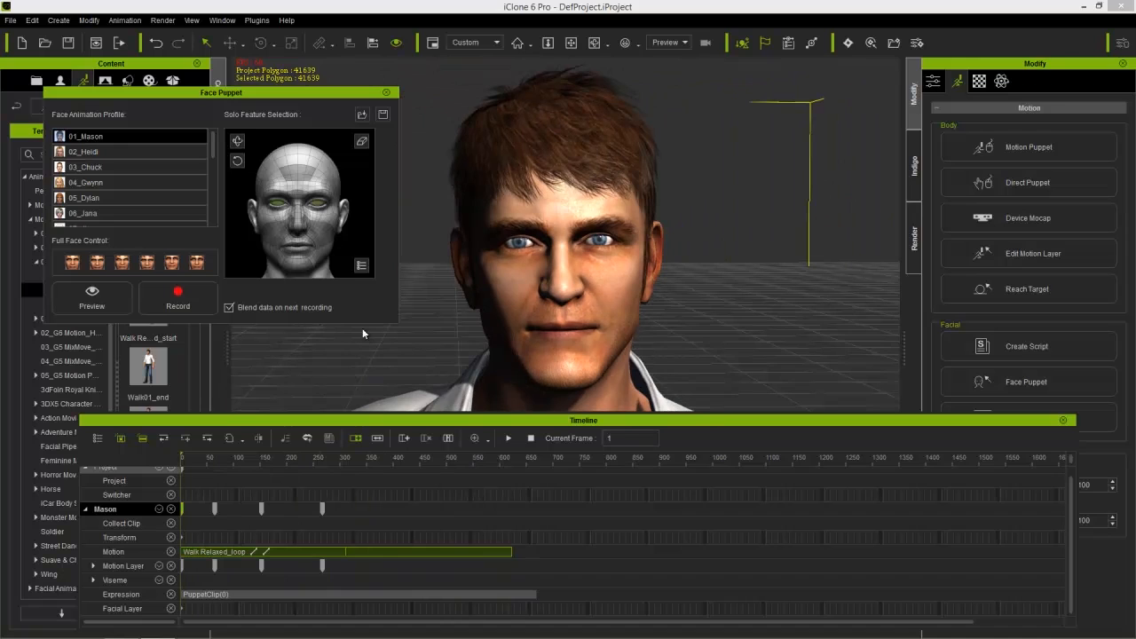
click(360, 142)
click(202, 596)
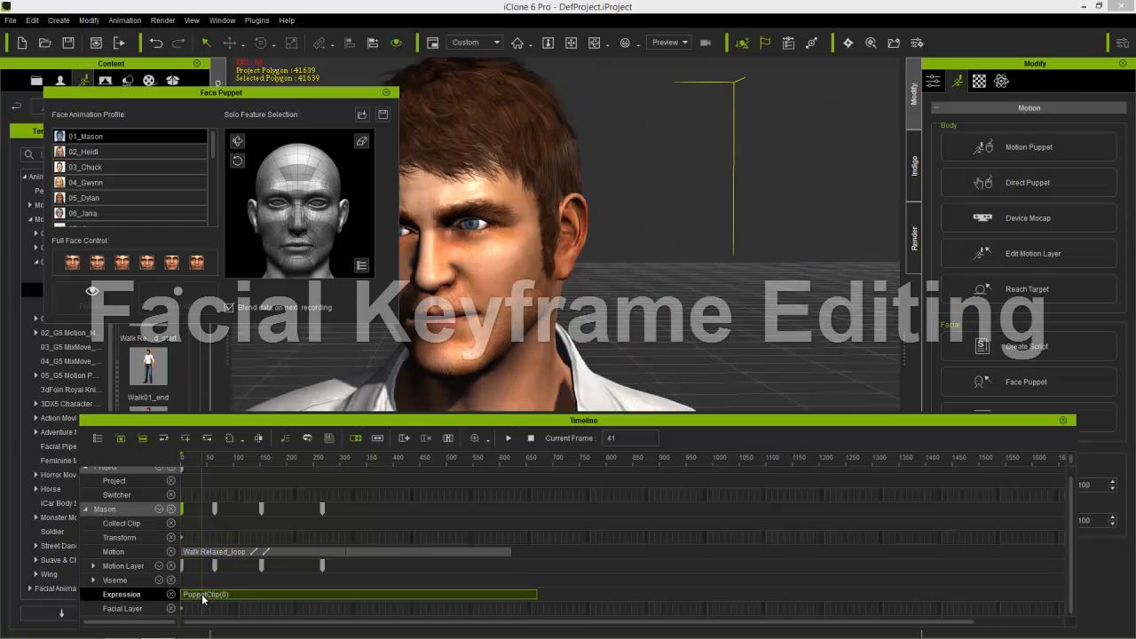
drag(190, 464, 208, 522)
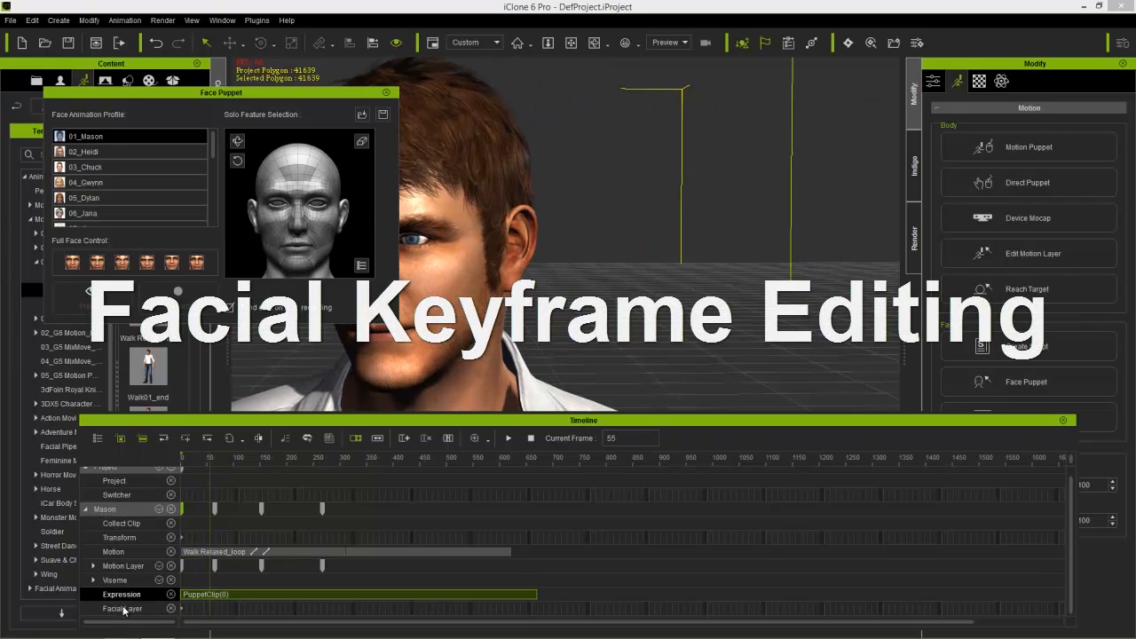
Step: Close Face Puppet, open Face Key, and add a facial layer key at frame 149 using Reset All
click(385, 92)
click(1021, 417)
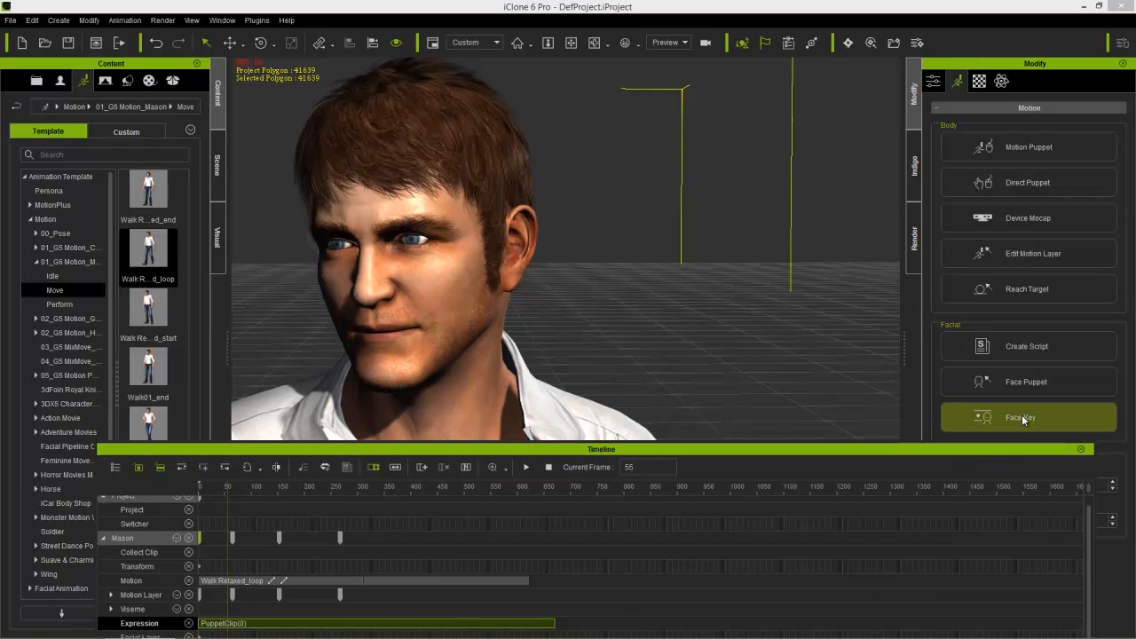
drag(555, 447, 540, 364)
mouse_move(543, 366)
mouse_down()
mouse_move(545, 303)
mouse_move(539, 372)
mouse_up()
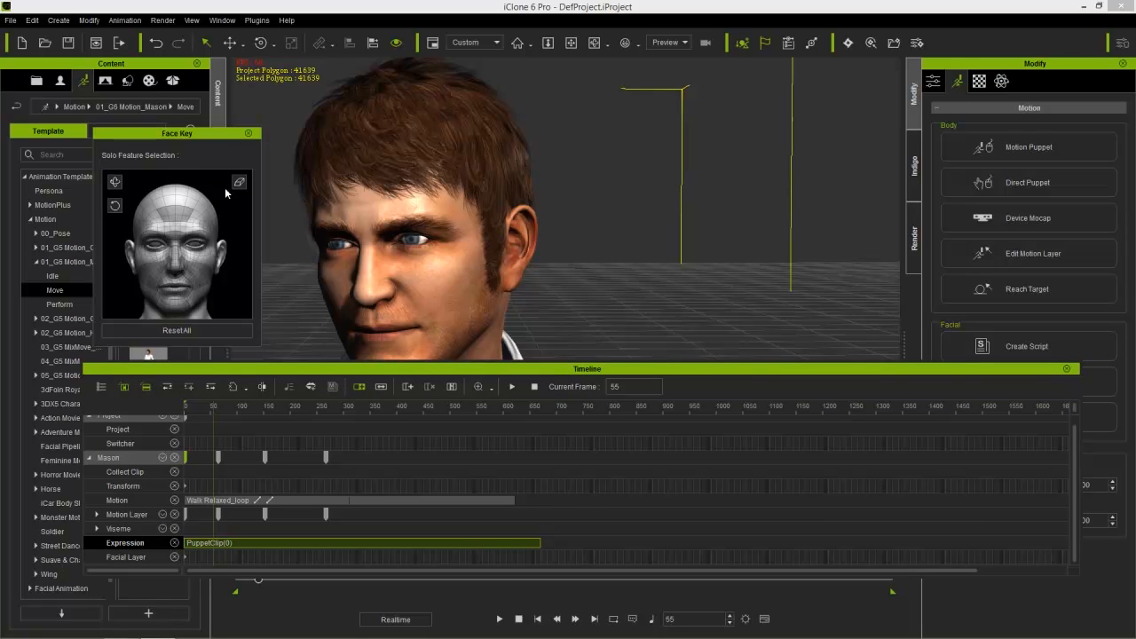
drag(227, 410, 263, 412)
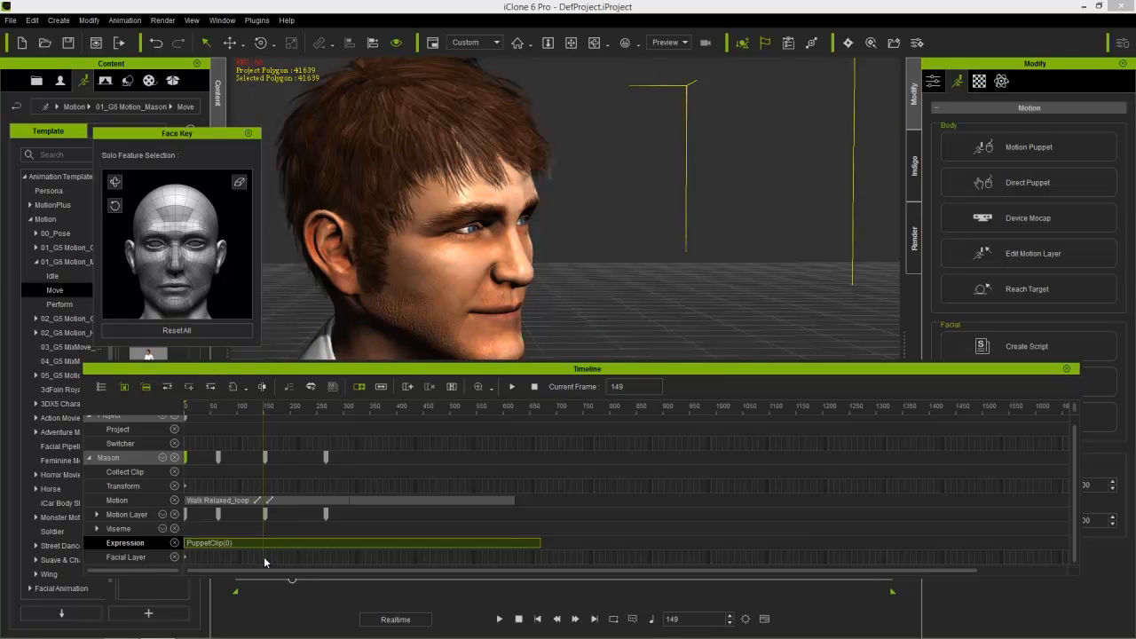
click(199, 334)
Step: Move the new Facial Layer key slightly earlier than the frame 152 head-turn key, and set the playhead to frame 161
drag(263, 408, 287, 411)
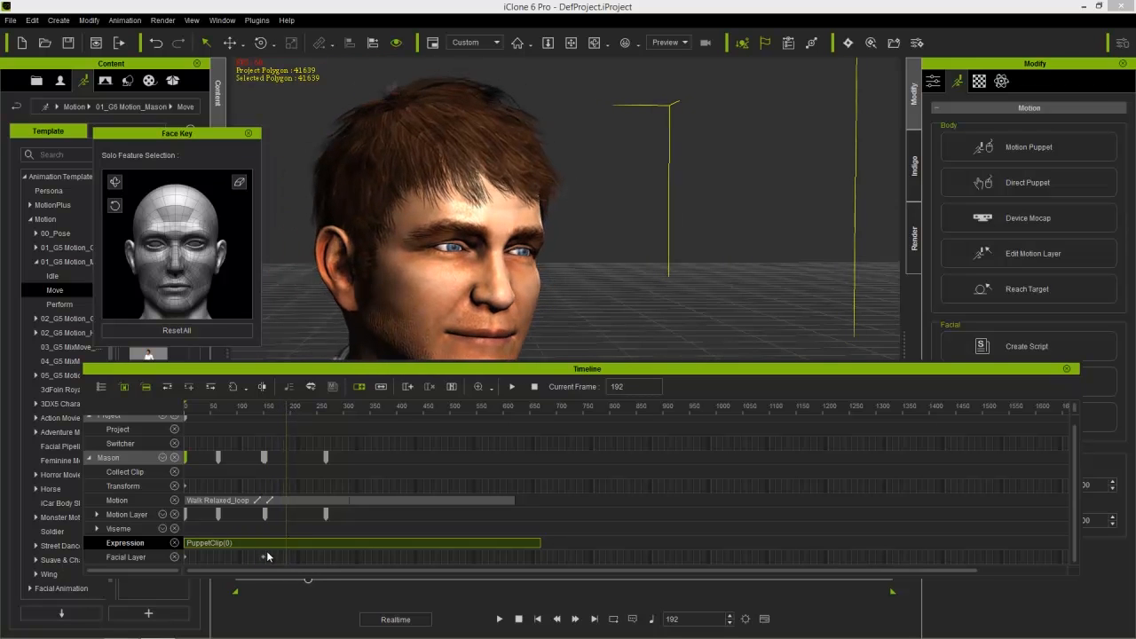
drag(263, 556, 252, 562)
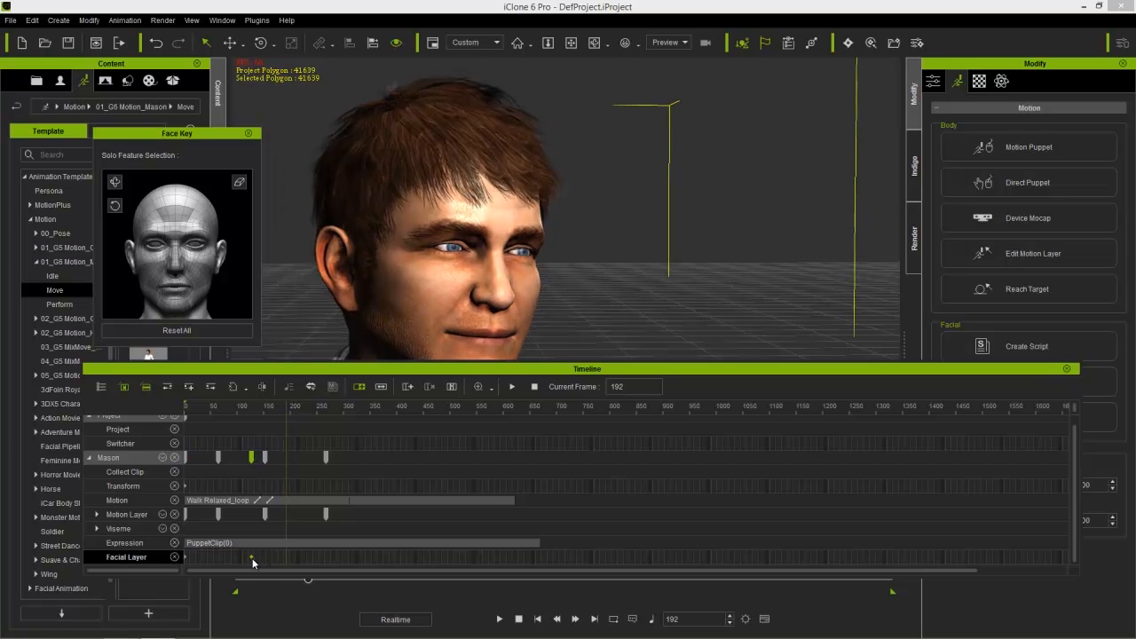
double_click(252, 561)
drag(250, 407, 270, 408)
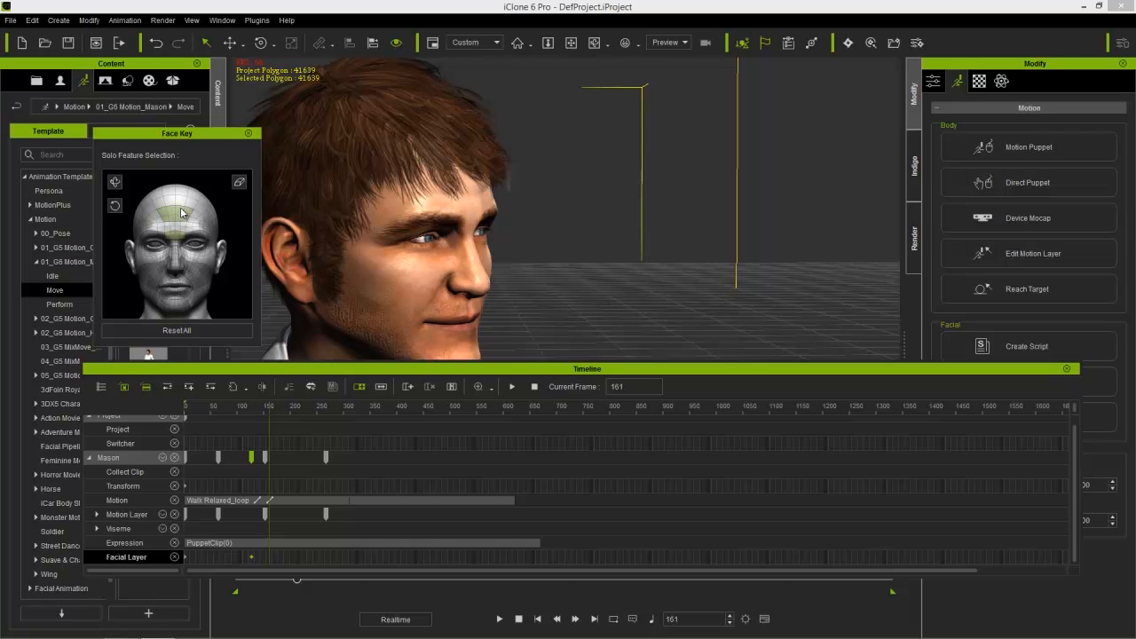
Step: Key an angry look at frame 161 by resetting the face, lowering the brows and pulling the mouth down in Face Key
drag(181, 240, 163, 231)
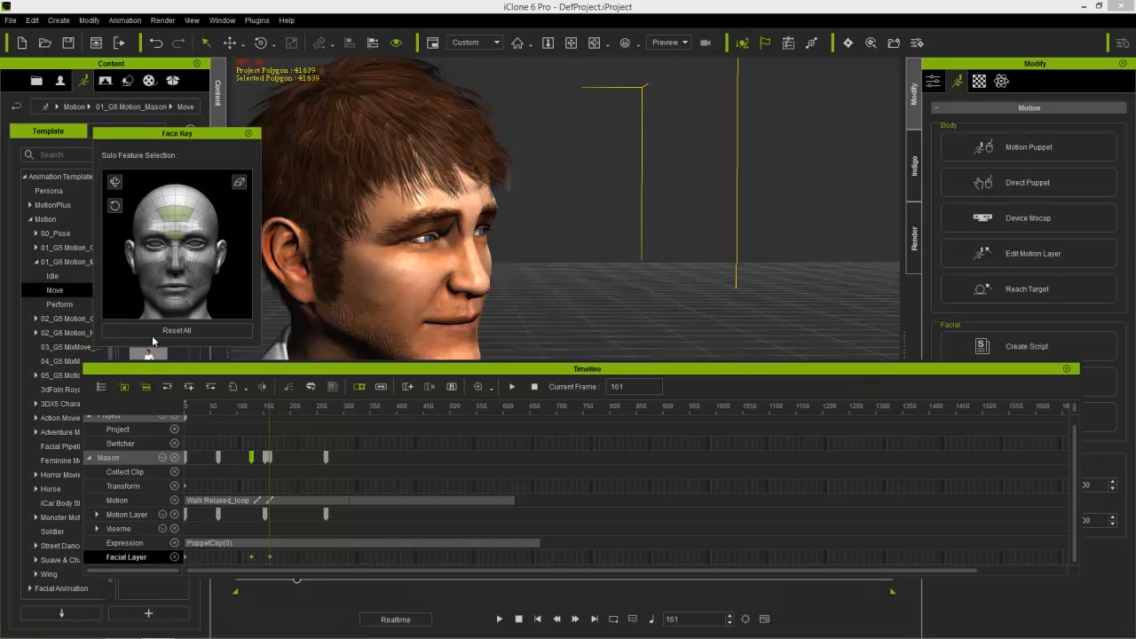
click(178, 330)
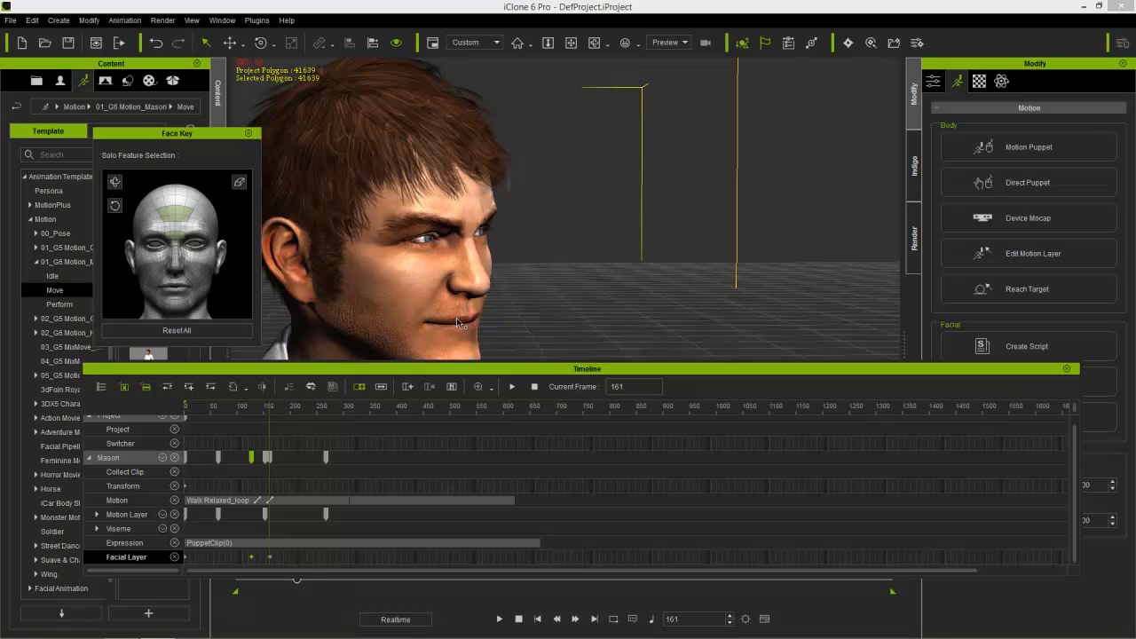
click(240, 183)
click(158, 283)
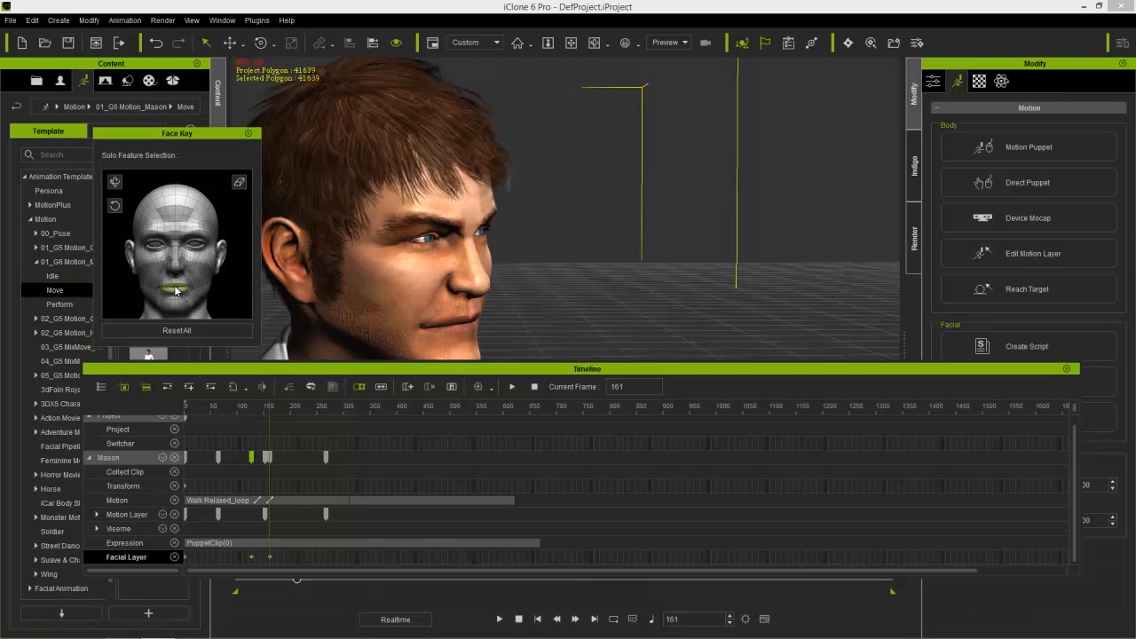
drag(181, 286, 179, 468)
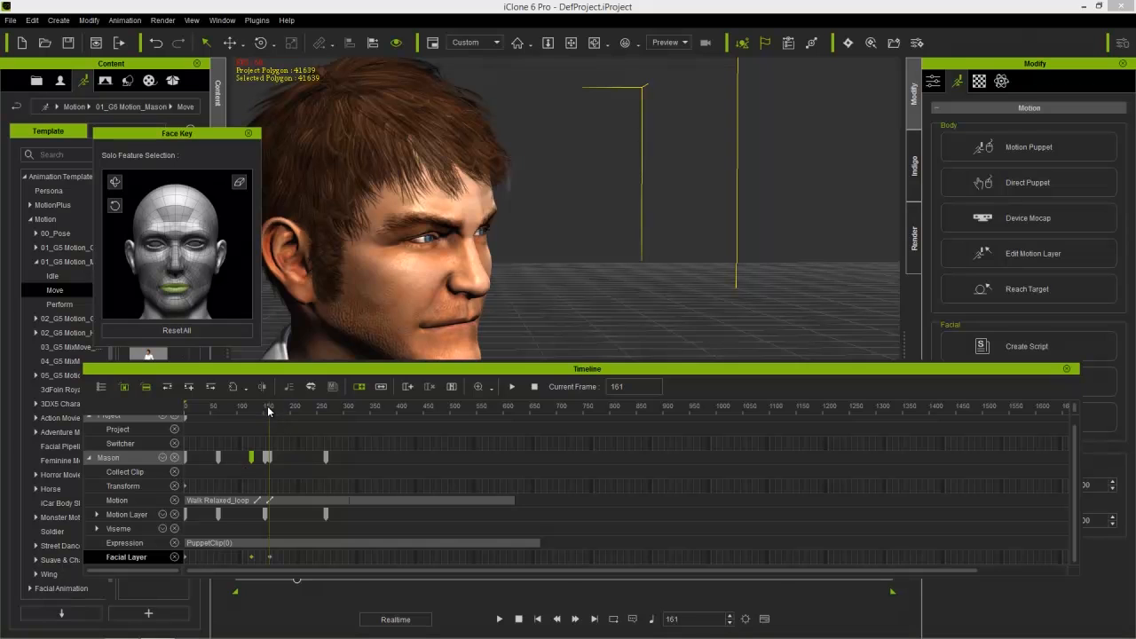
Step: Add a facial layer key at frame 223 using Reset All, and scrub the playhead to frame 252 to review the expression
drag(267, 411, 301, 414)
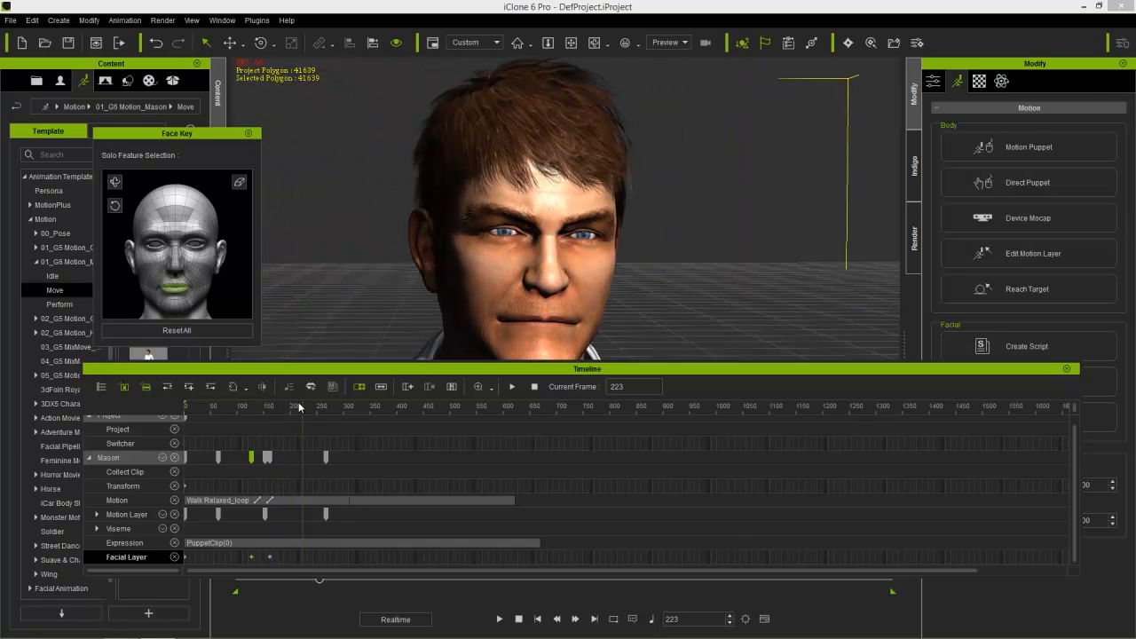
click(211, 330)
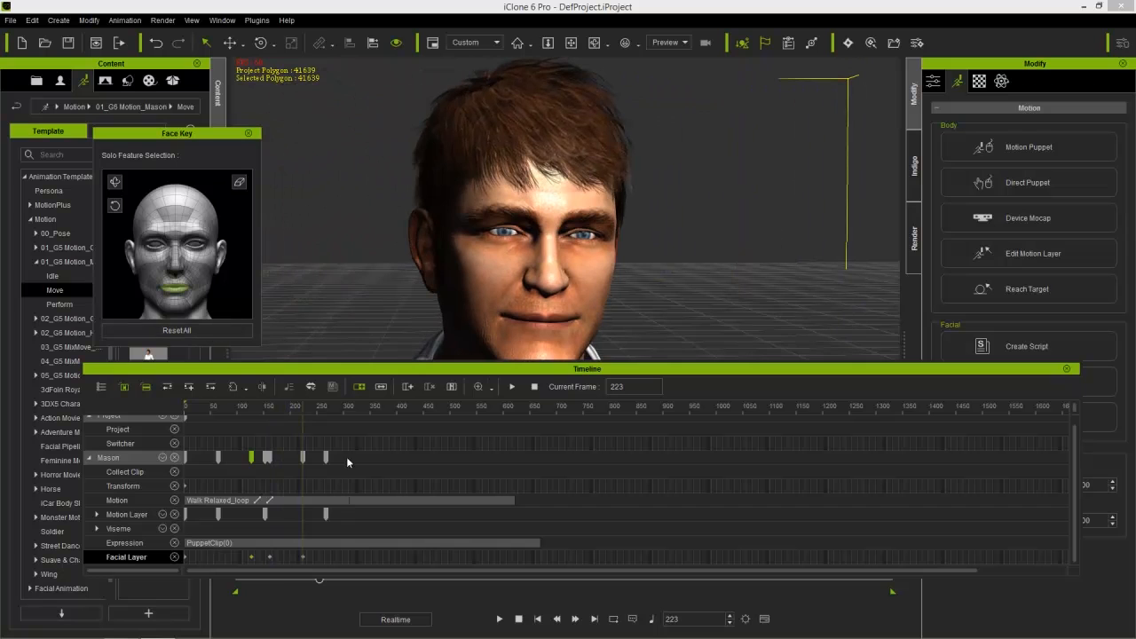
click(274, 407)
drag(274, 407, 318, 404)
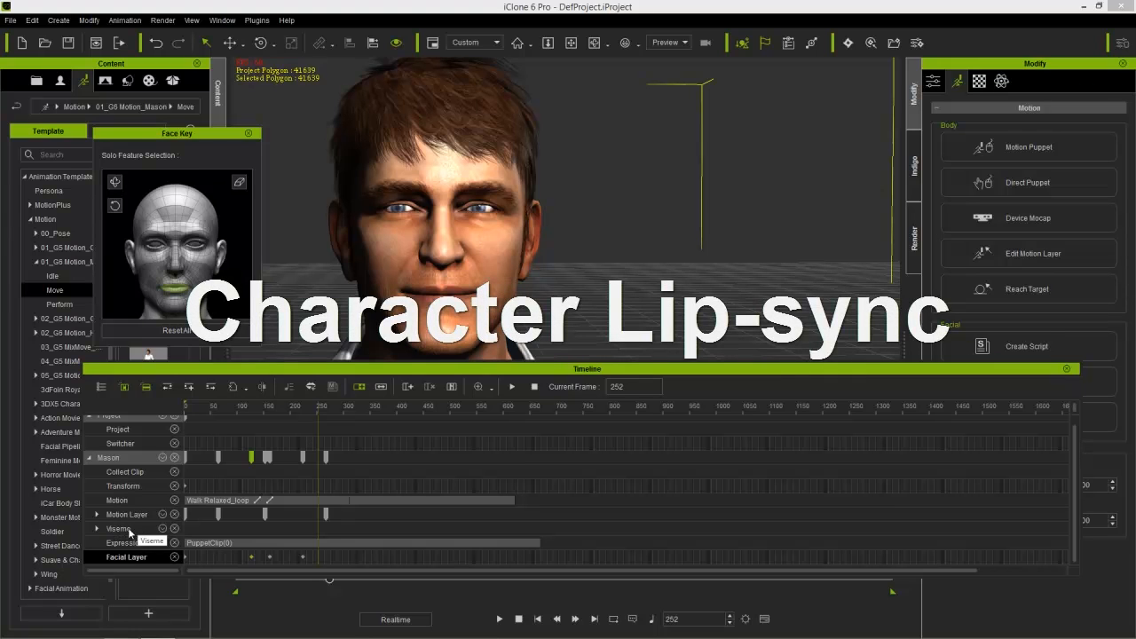
Step: Close Face Key, hide the Motion and Motion Layer tracks, return to frame 1, and move the Timeline clear of the face
click(249, 134)
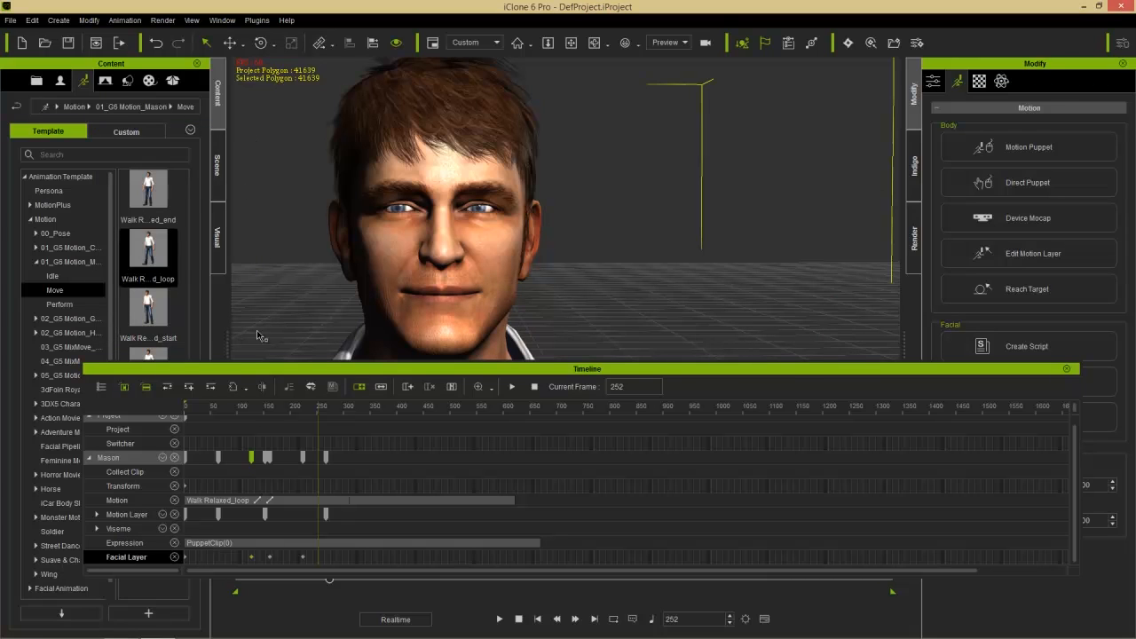
click(174, 500)
click(175, 507)
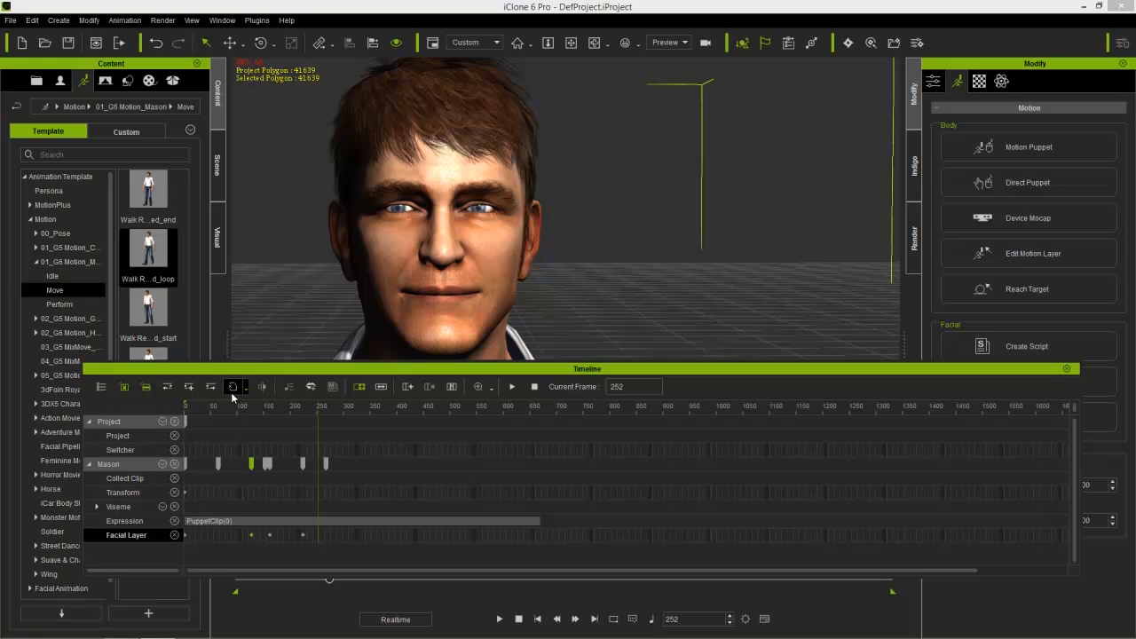
click(180, 408)
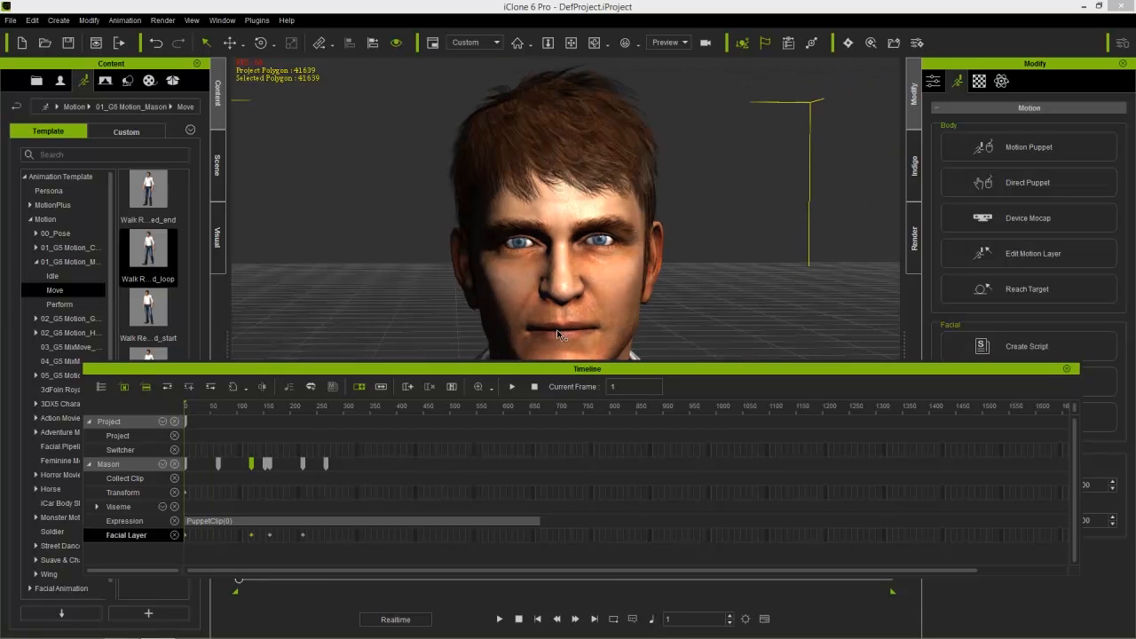
drag(564, 373, 565, 433)
right_drag(579, 356, 582, 332)
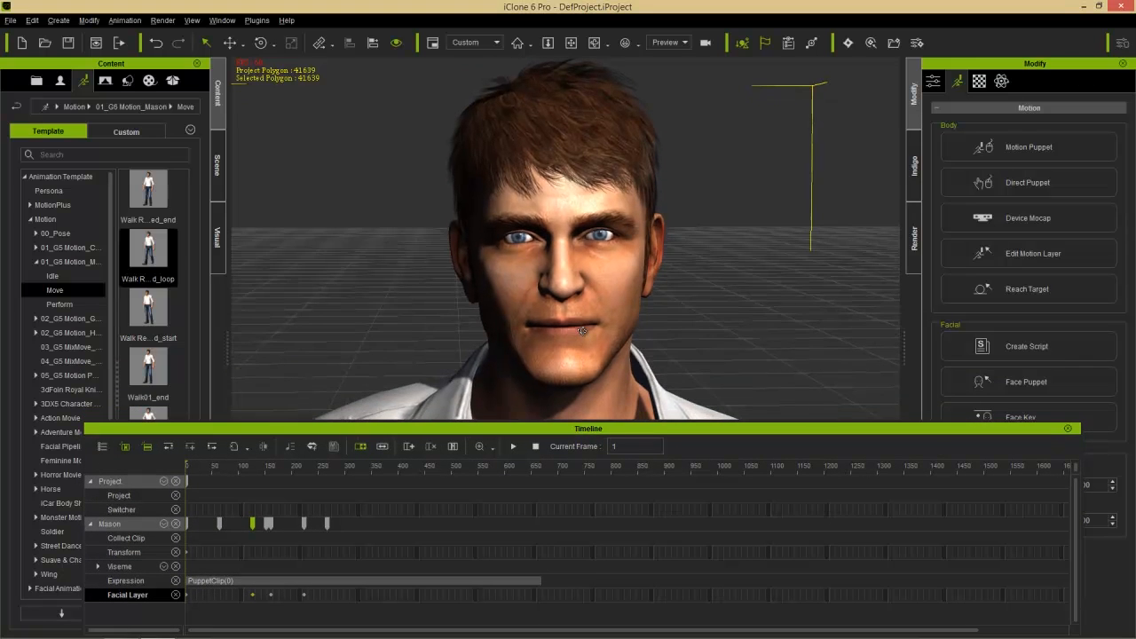
Step: Create a facial script by recording about 4 seconds of voice from the microphone, play the recording back and accept it
click(1001, 353)
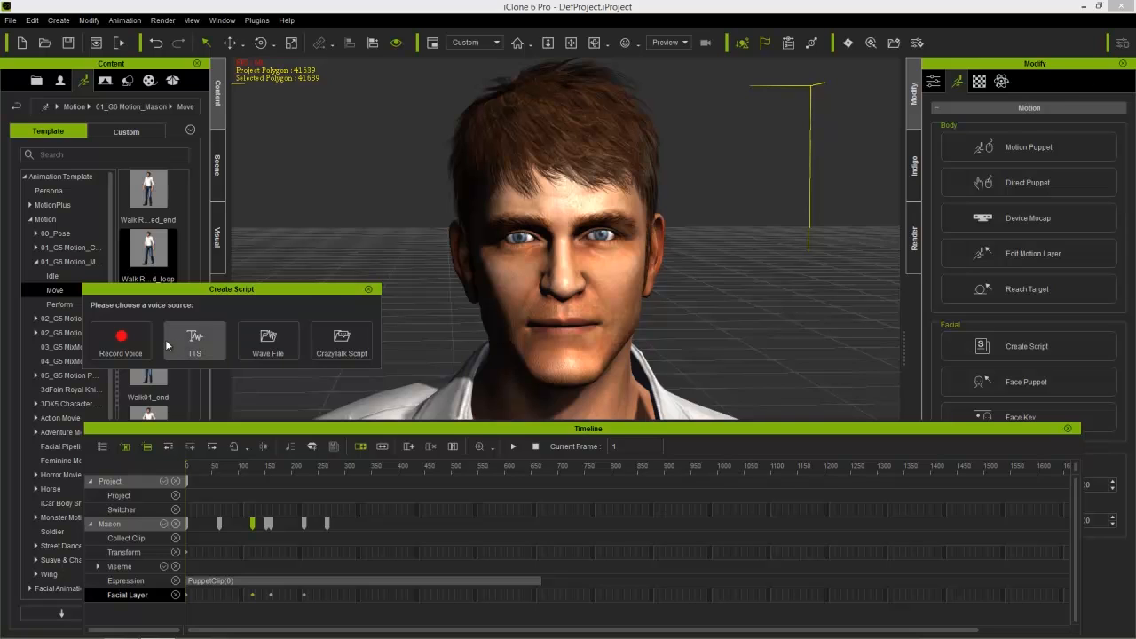
click(122, 339)
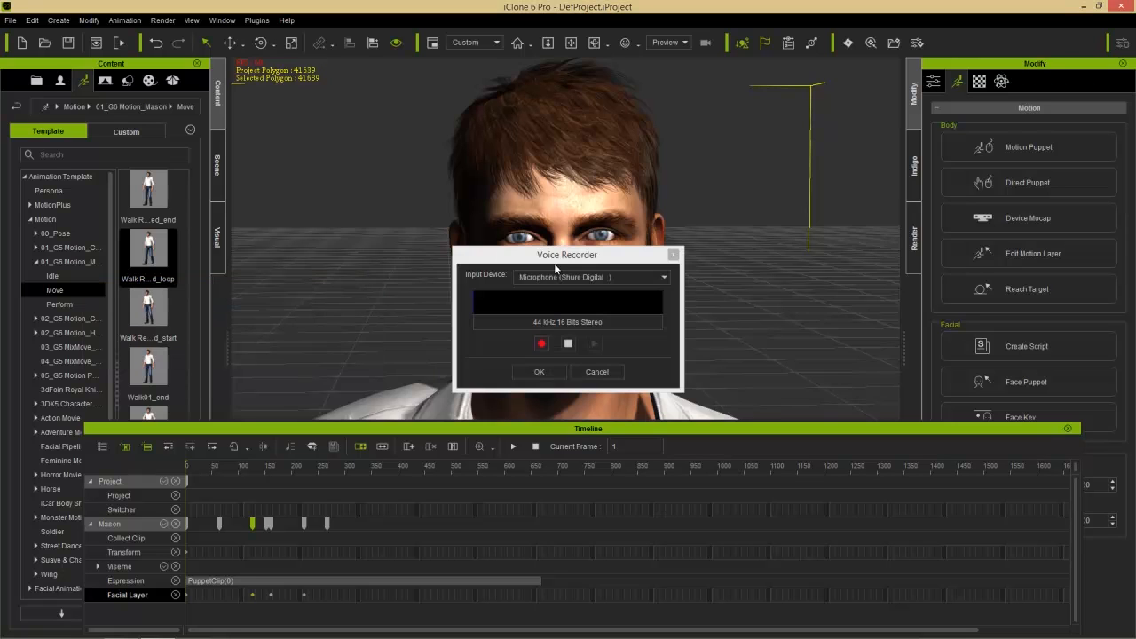
drag(564, 258, 710, 241)
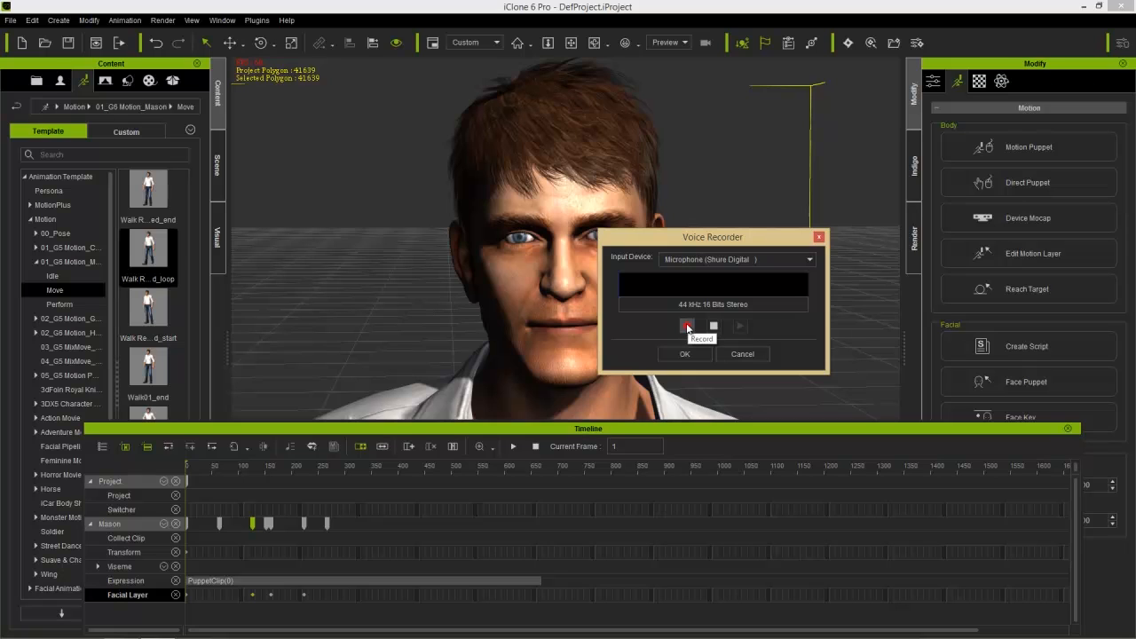
click(687, 327)
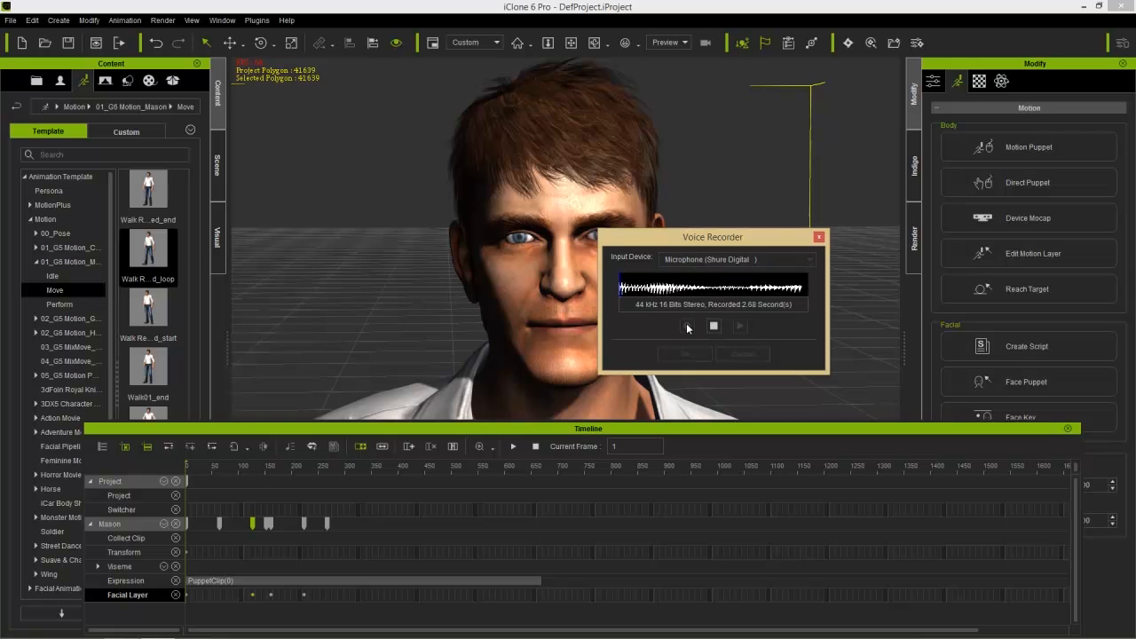
click(713, 326)
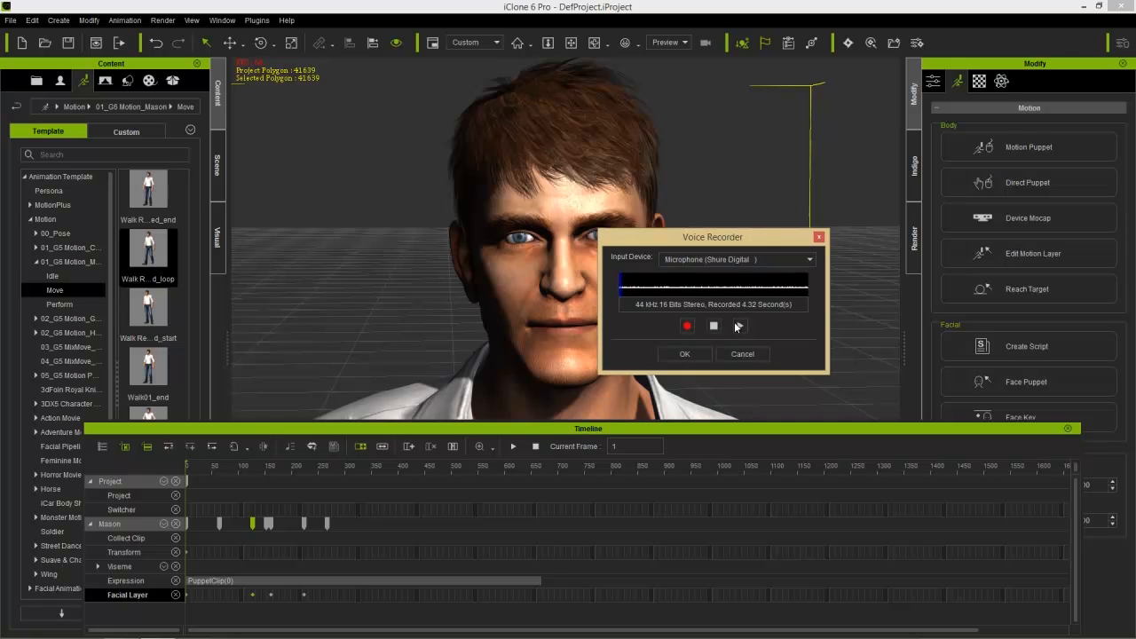
click(740, 326)
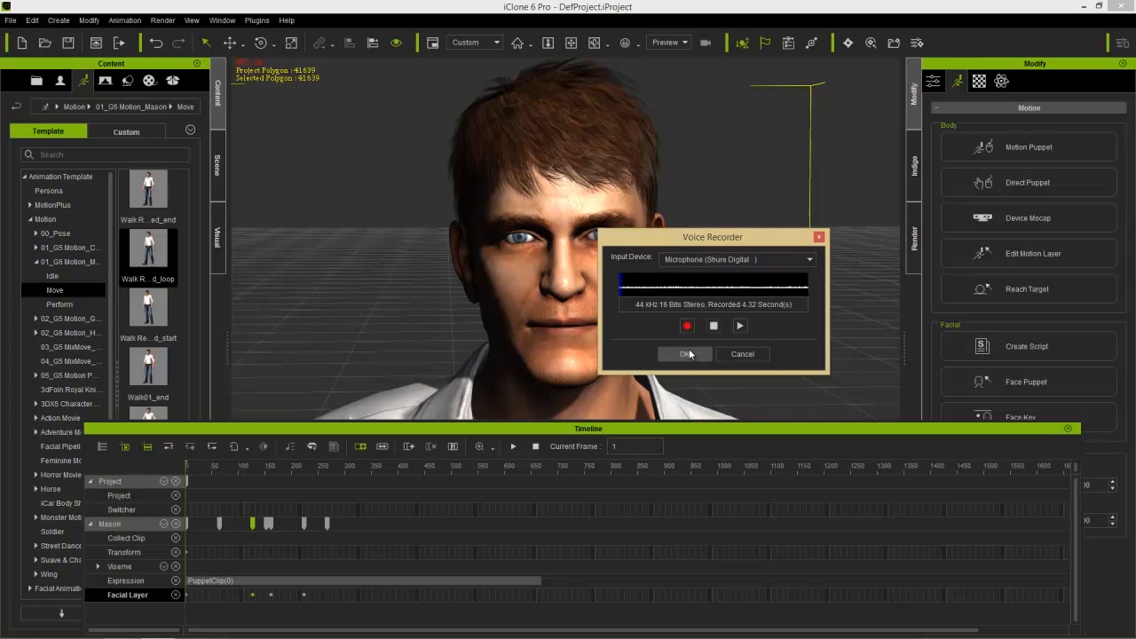
click(685, 354)
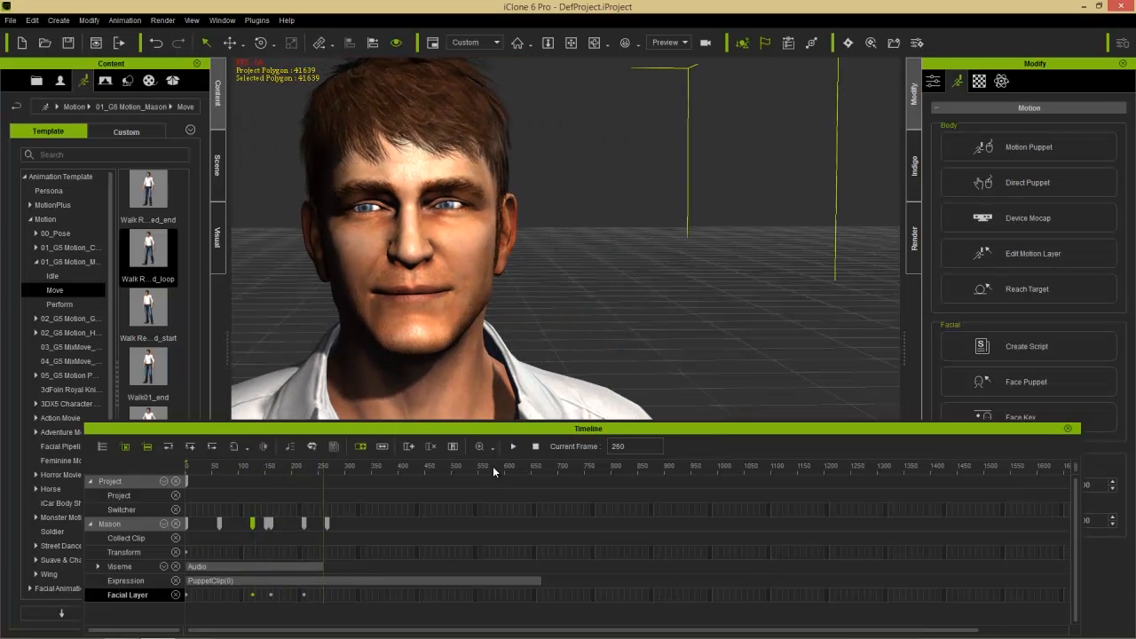
Step: Expand the Viseme track and magnify the Timeline around the recorded voice waveform and its lip keys
middle_drag(422, 336, 555, 325)
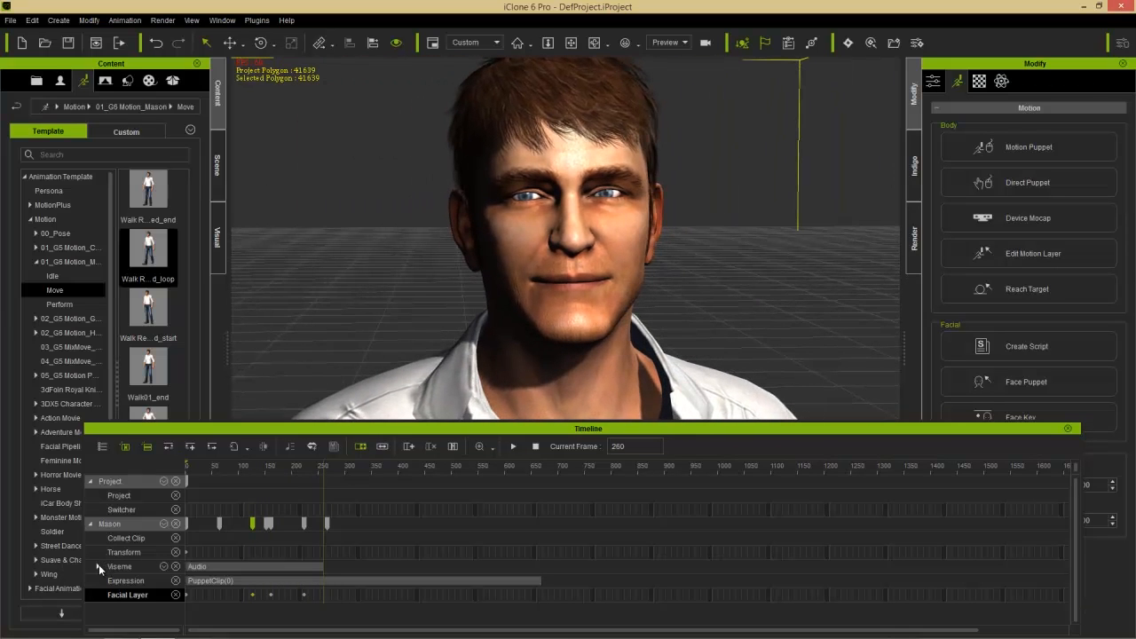
click(99, 564)
scroll(348, 543, down, 1)
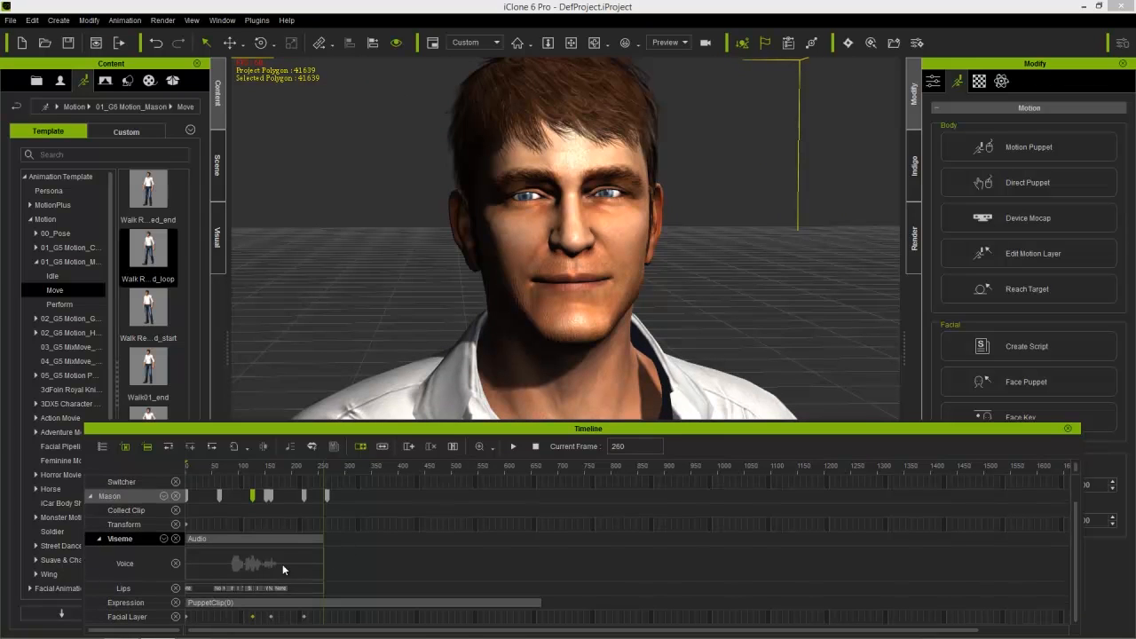
ctrl+scroll(224, 567, up, 4)
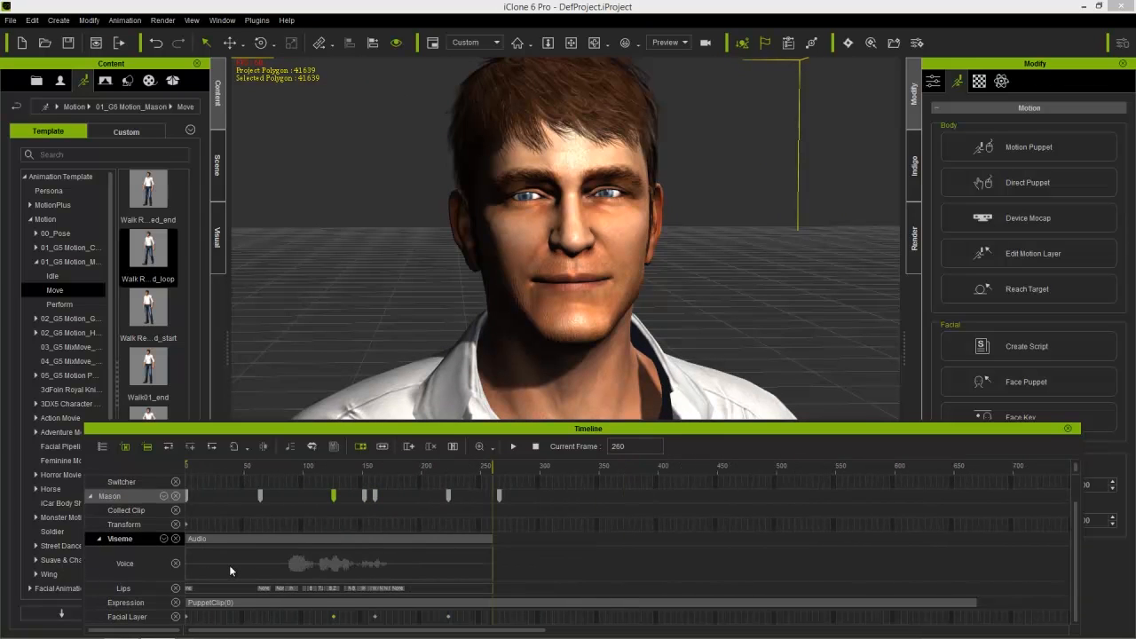
ctrl+scroll(231, 567, up, 1)
drag(285, 630, 231, 631)
ctrl+scroll(291, 569, up, 1)
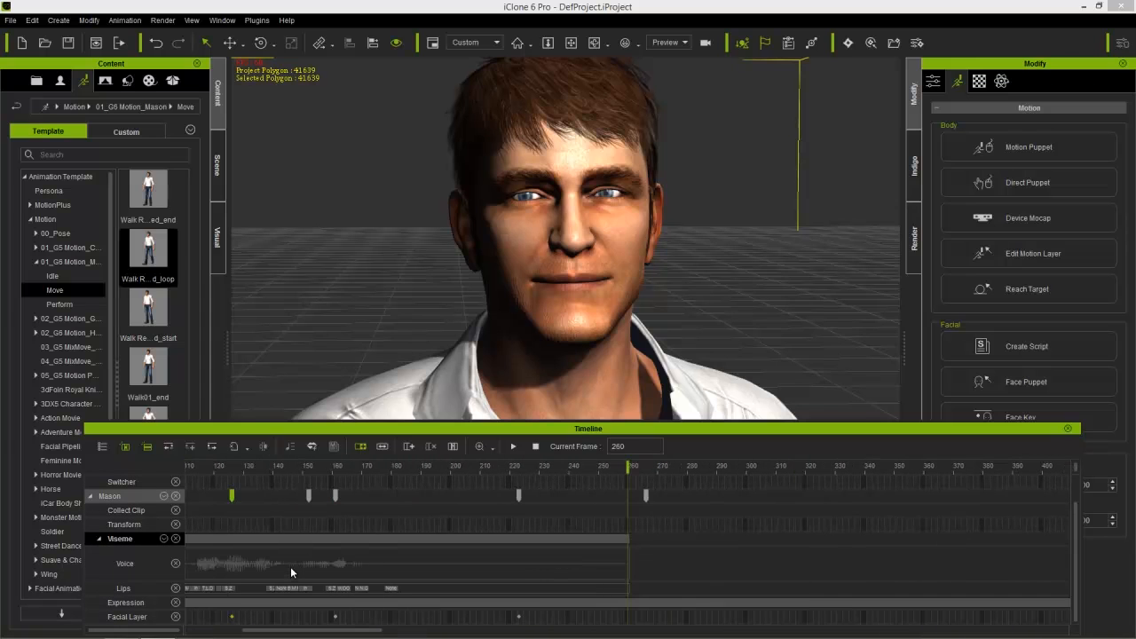
ctrl+scroll(290, 572, up, 1)
drag(306, 631, 249, 627)
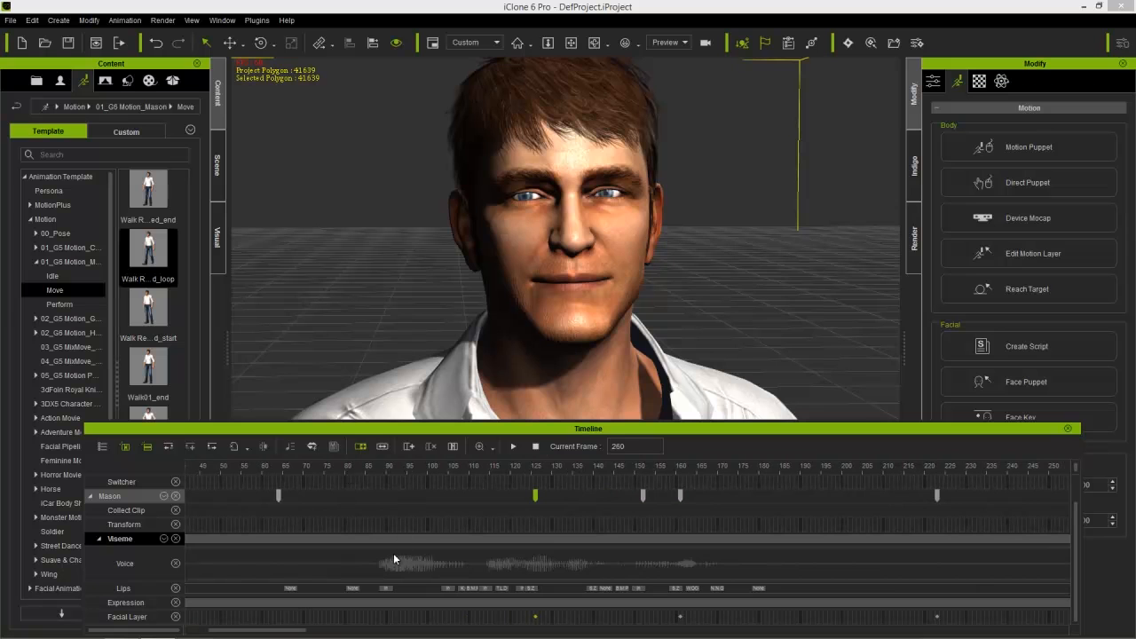
Step: Play the spoken section, set the playhead to frame 90, and open the lip key there in the Lips Editor beside the face
key(space)
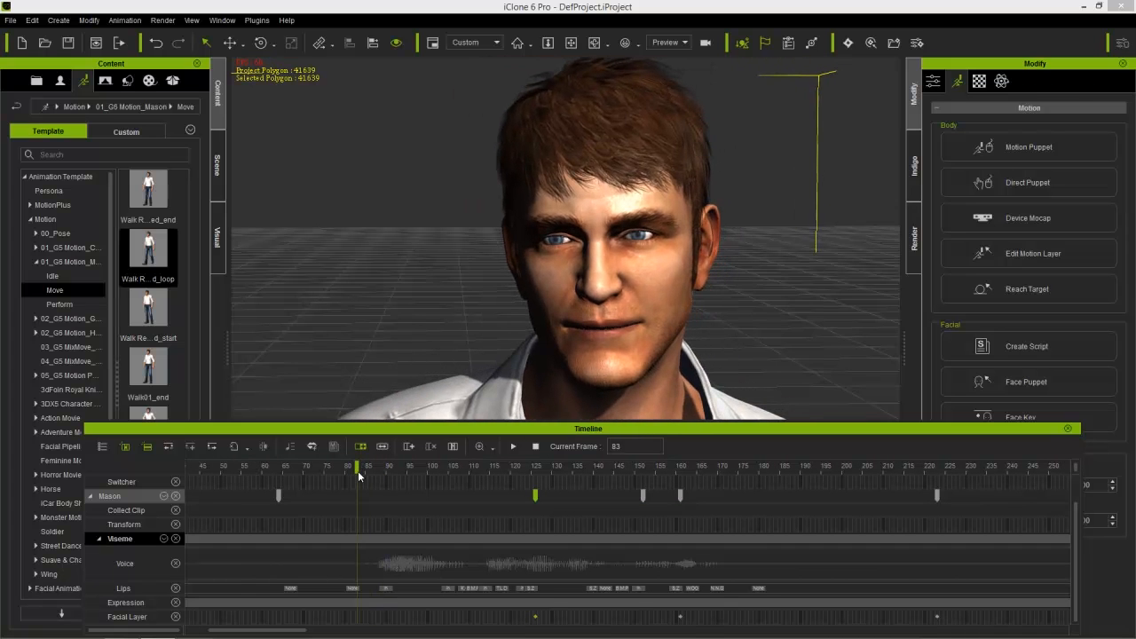
key(space)
mouse_move(537, 465)
mouse_down()
mouse_move(568, 466)
mouse_move(553, 471)
mouse_up()
click(558, 589)
click(556, 588)
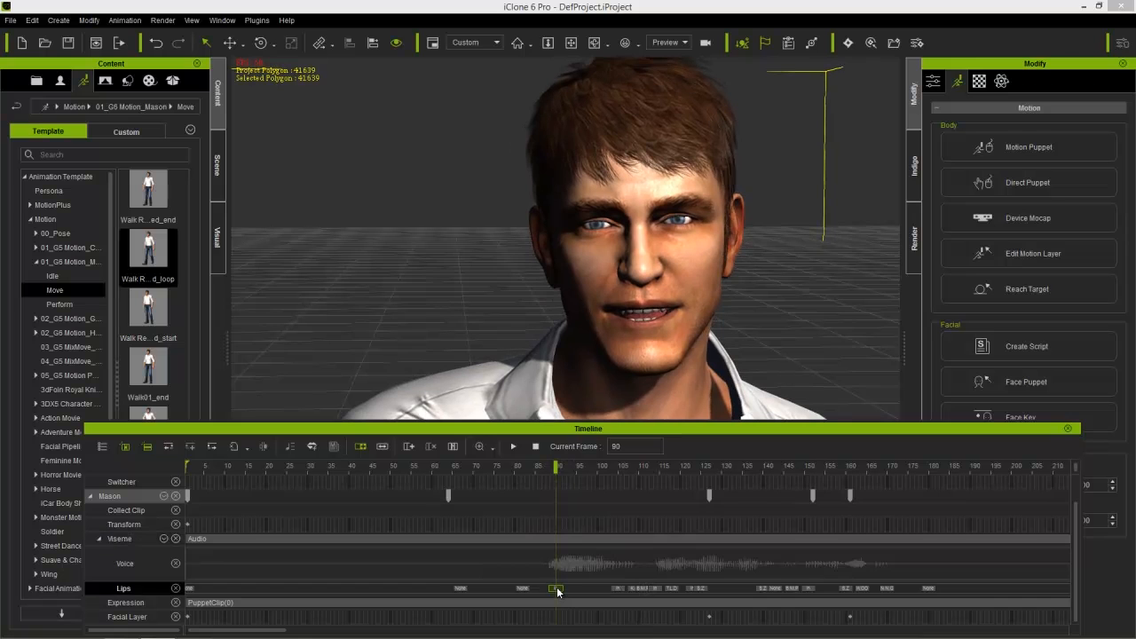
double_click(556, 589)
drag(192, 92, 433, 150)
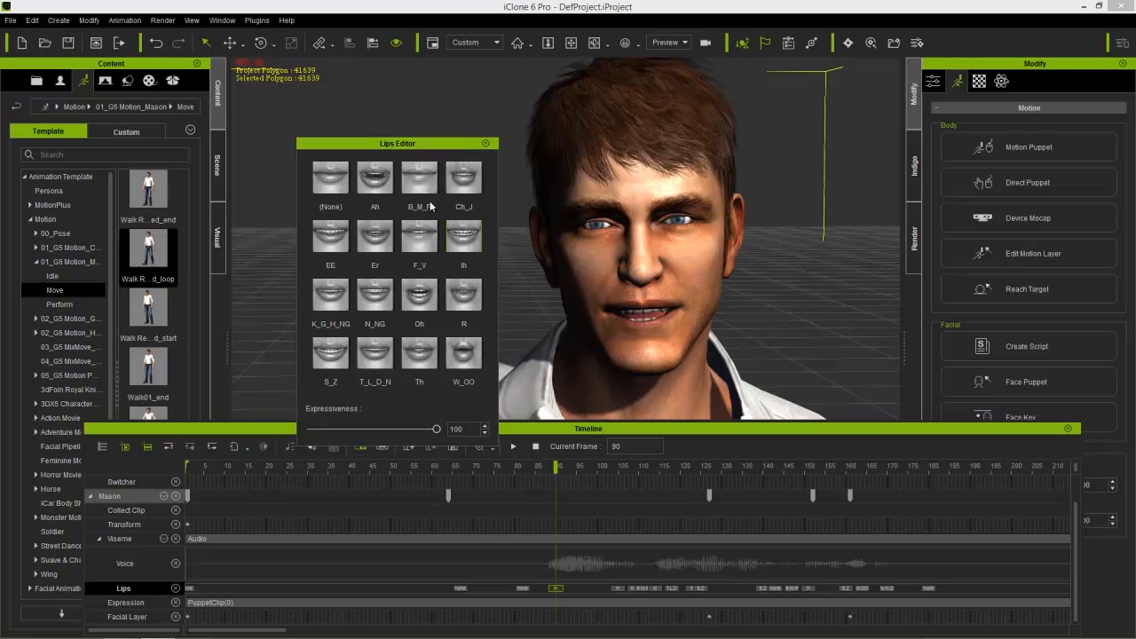
Step: Try the R, W_OO, Th and T_L_D_N mouth shapes on the frame 90 lip key, and return it to Ih
click(466, 299)
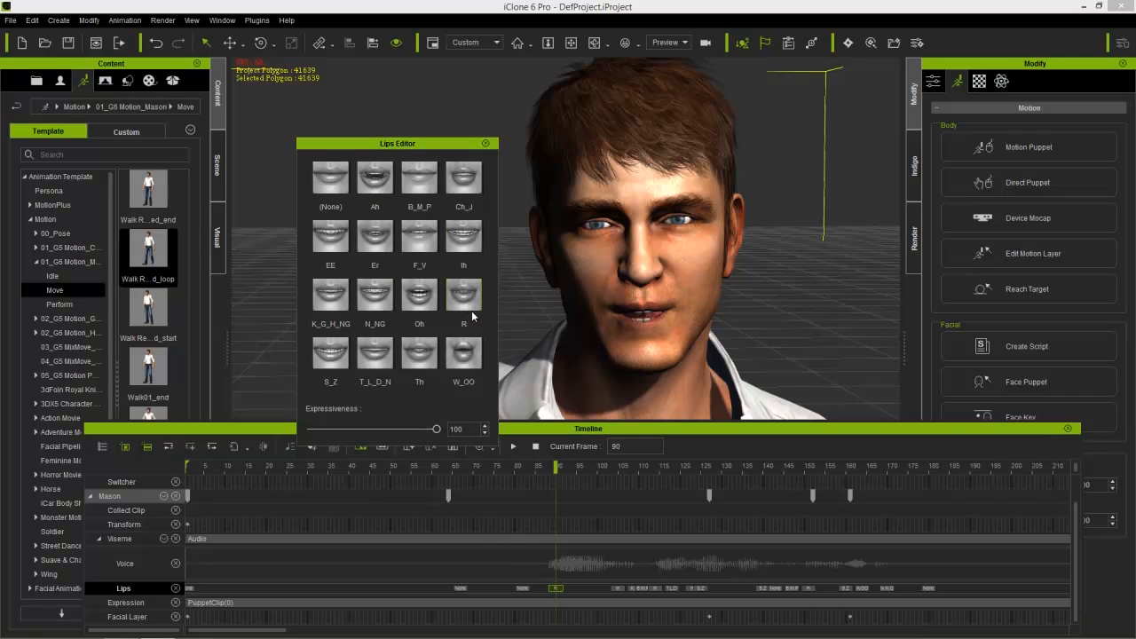
click(468, 344)
click(429, 355)
click(377, 359)
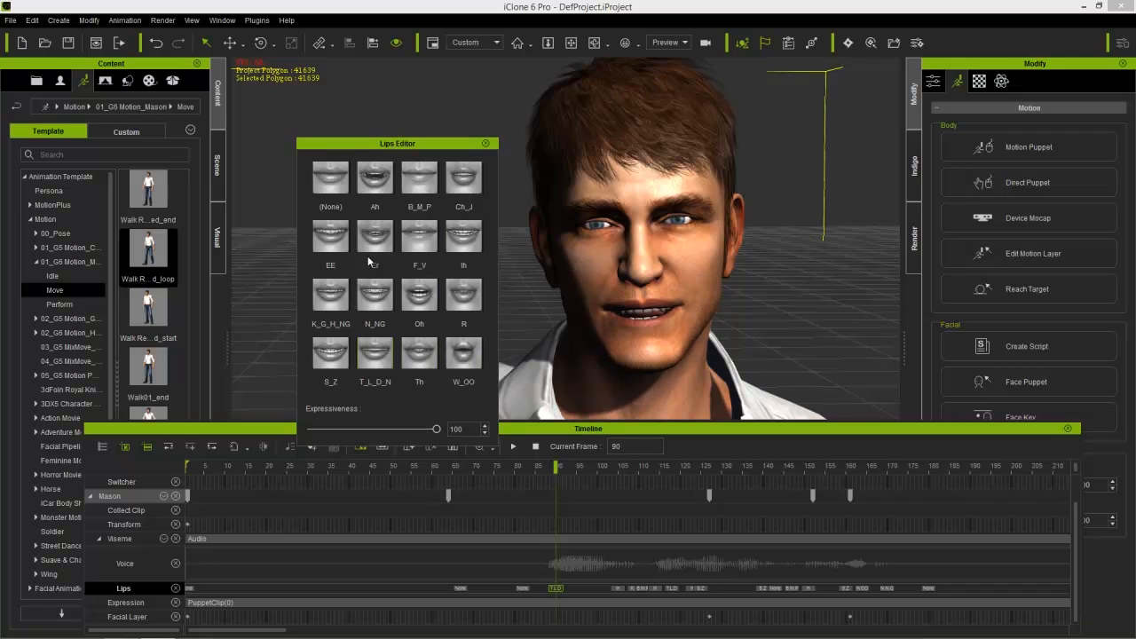
click(464, 236)
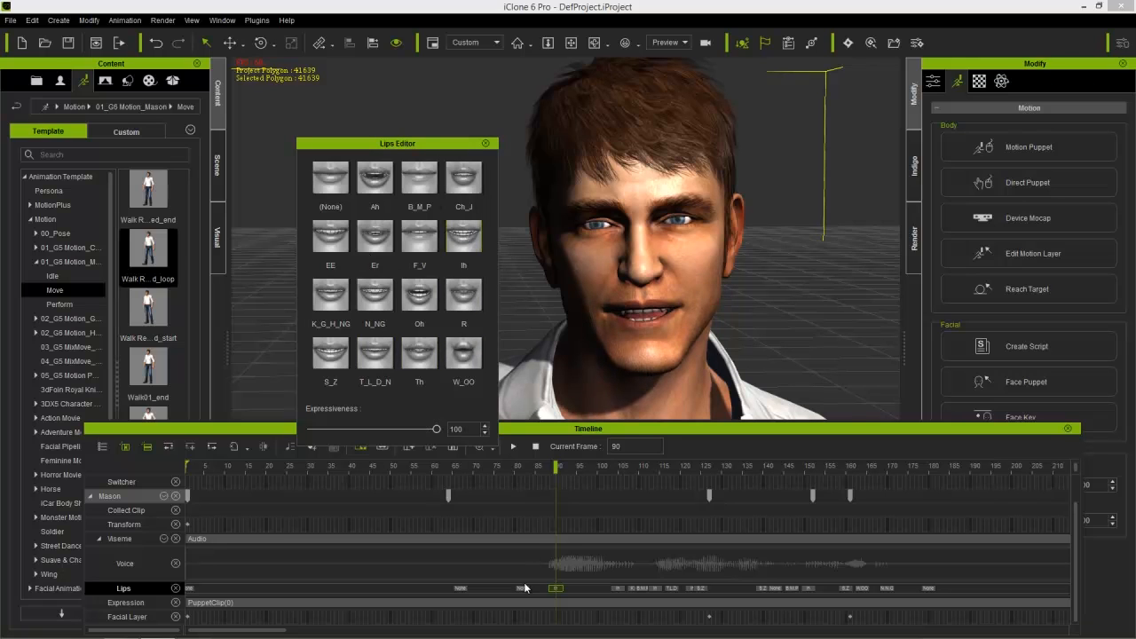
Step: Move the lip key just before frame 127 onto that frame, change it to B_M_P, and play the lip-sync to check it
drag(525, 468, 709, 470)
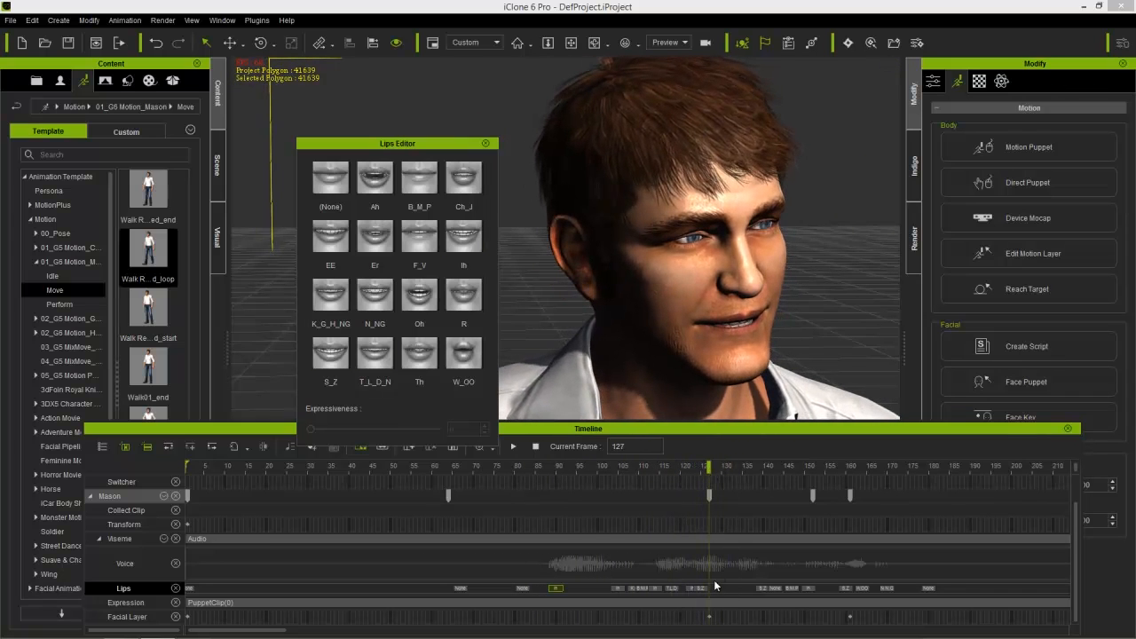
drag(700, 587, 712, 587)
click(432, 181)
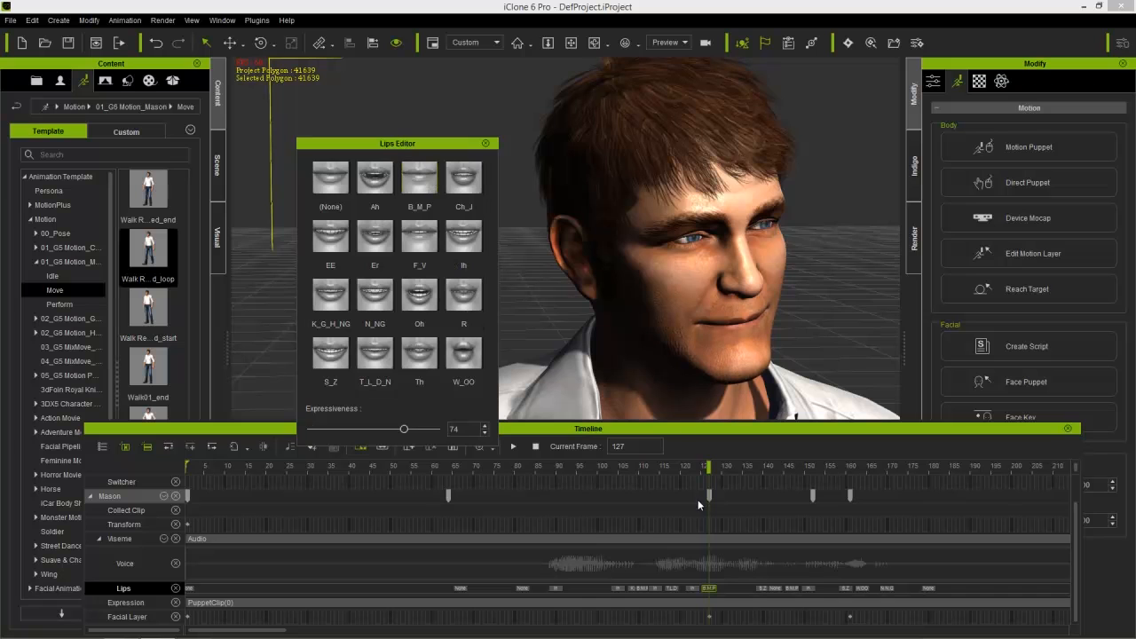
click(644, 471)
drag(644, 471, 754, 469)
key(space)
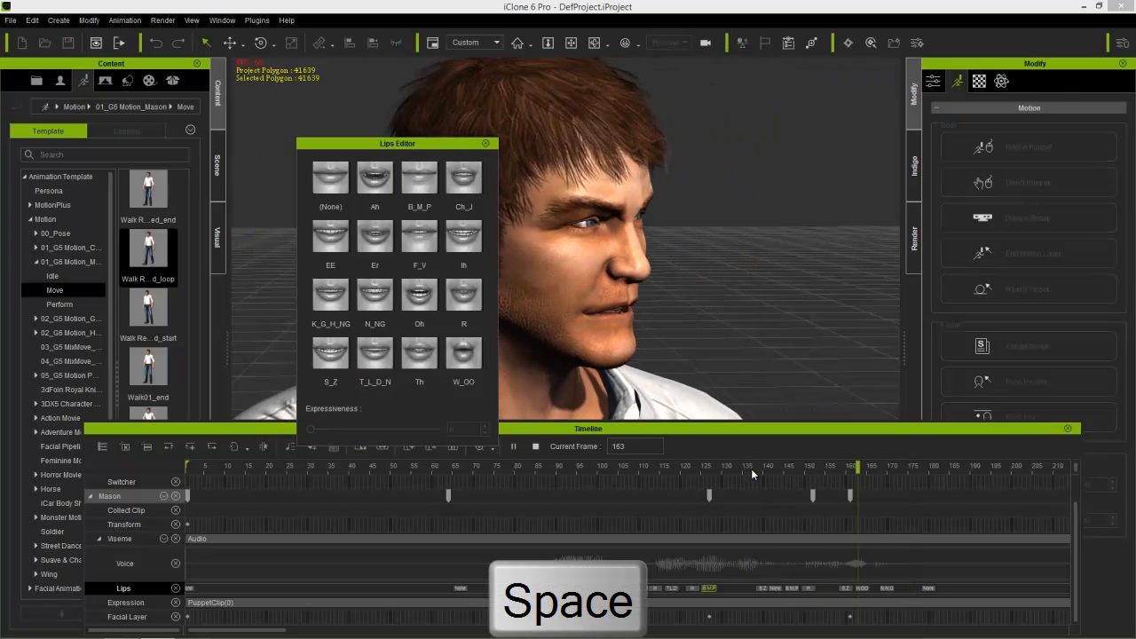
Step: Set the Expressiveness of the lip key at frame 151 to 100, and move the playhead to frame 164
drag(837, 469, 809, 481)
click(806, 589)
drag(405, 430, 442, 430)
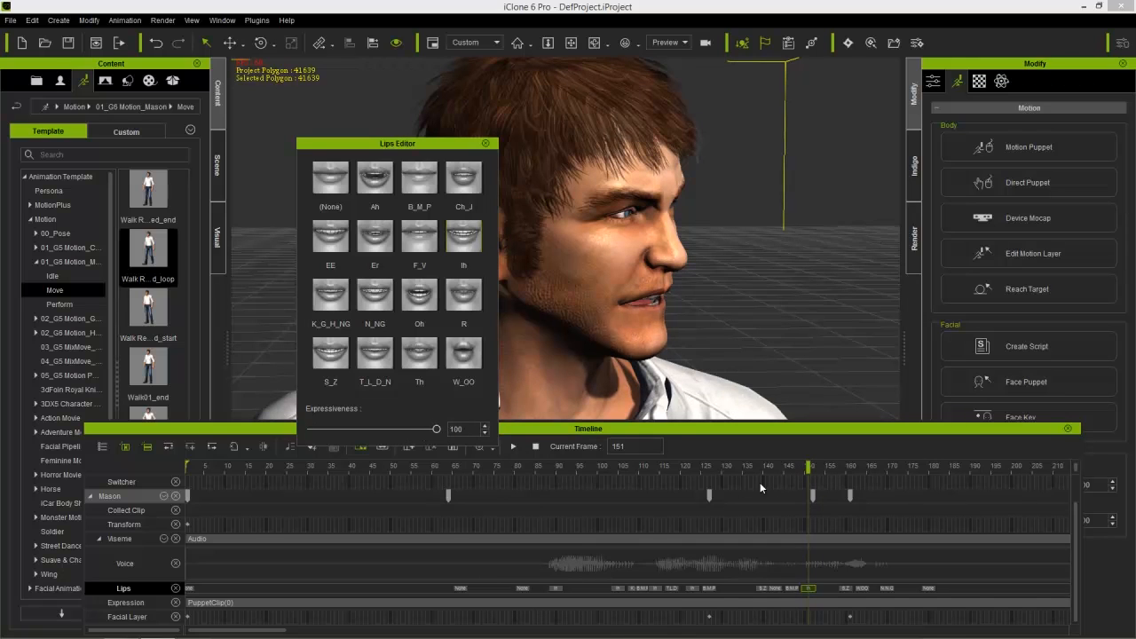
right_drag(735, 295, 645, 315)
middle_drag(640, 329, 729, 320)
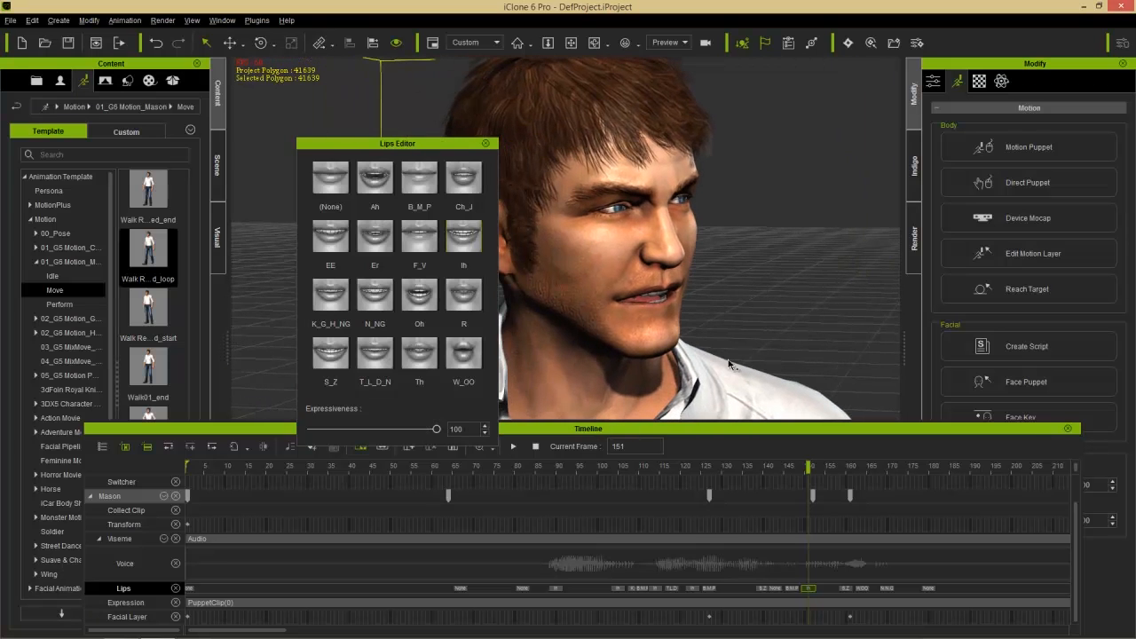
drag(795, 468, 863, 458)
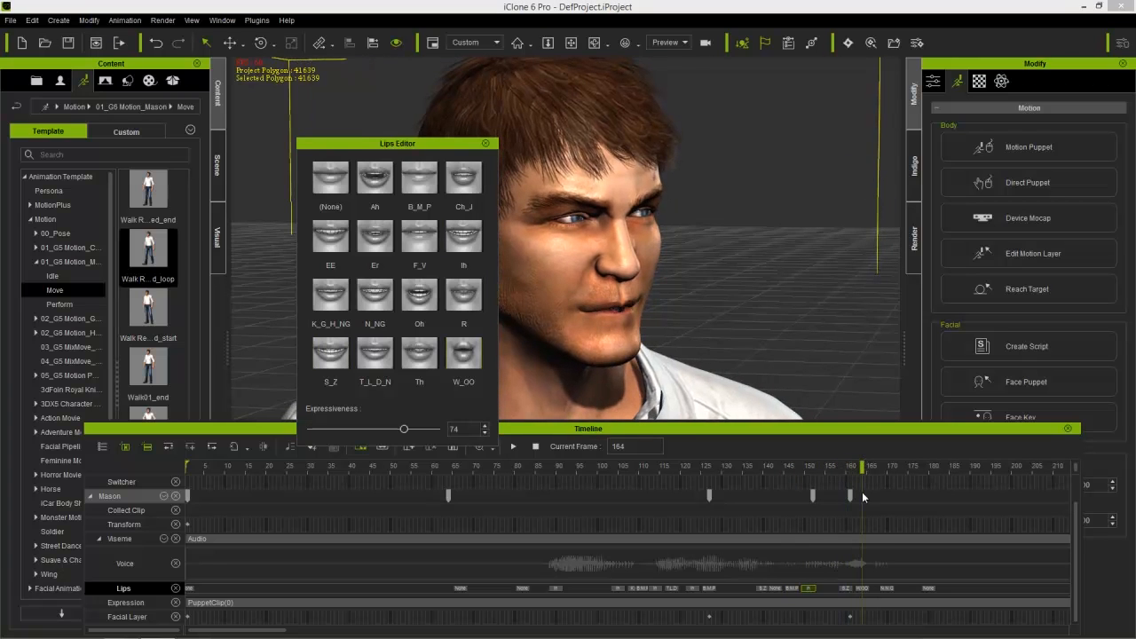
Step: Change the lip key at frame 164 to the Oh mouth shape and adjust its Expressiveness
click(863, 588)
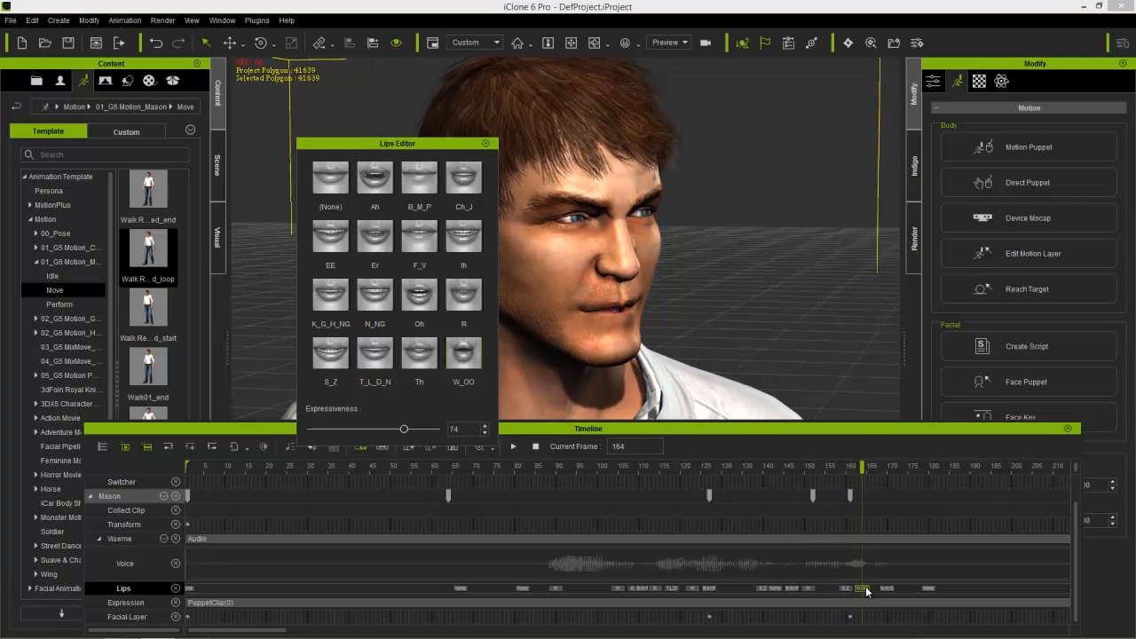
click(419, 302)
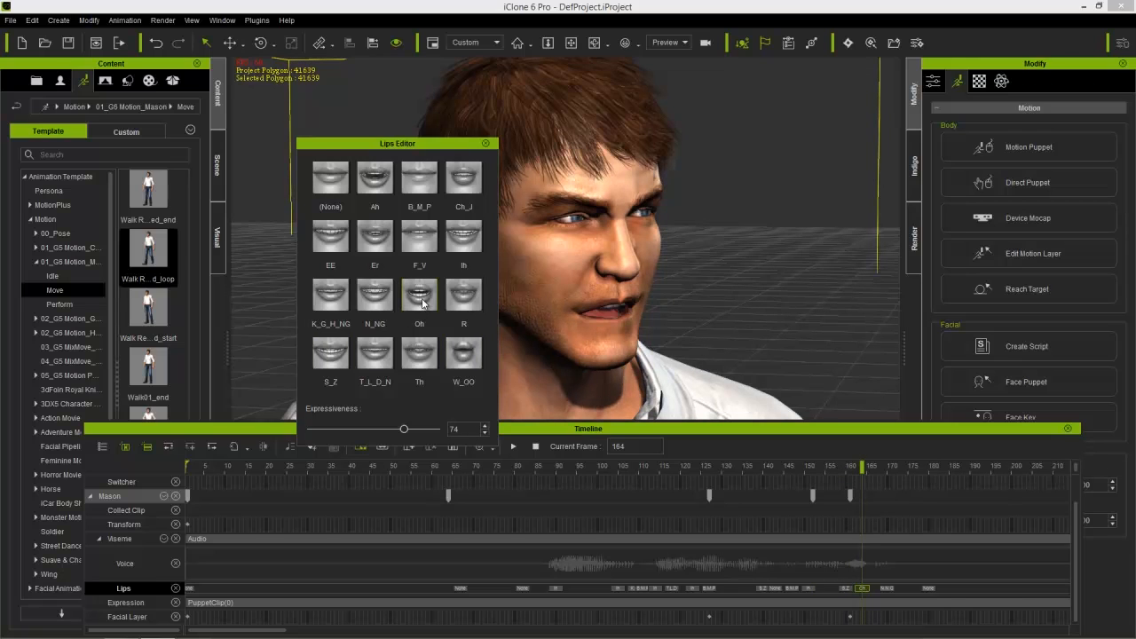
drag(363, 430, 356, 430)
Step: Set the Expressiveness of the N_NG lip key at frame 170 to 26
drag(841, 474, 918, 462)
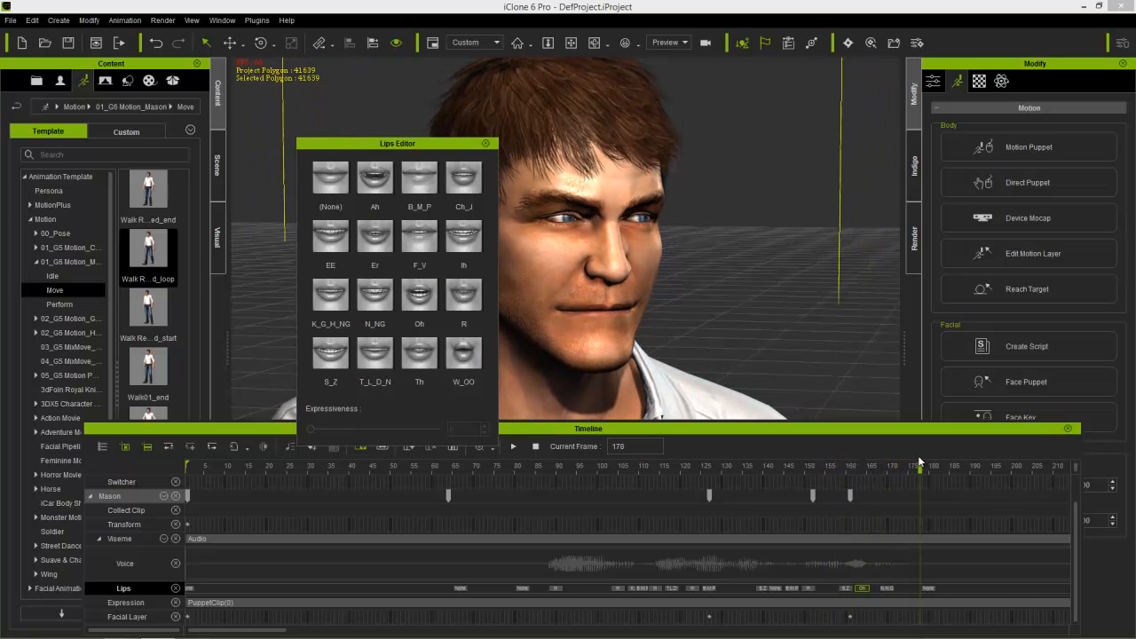
click(887, 587)
mouse_move(341, 429)
mouse_down()
mouse_move(439, 427)
mouse_move(348, 436)
mouse_up()
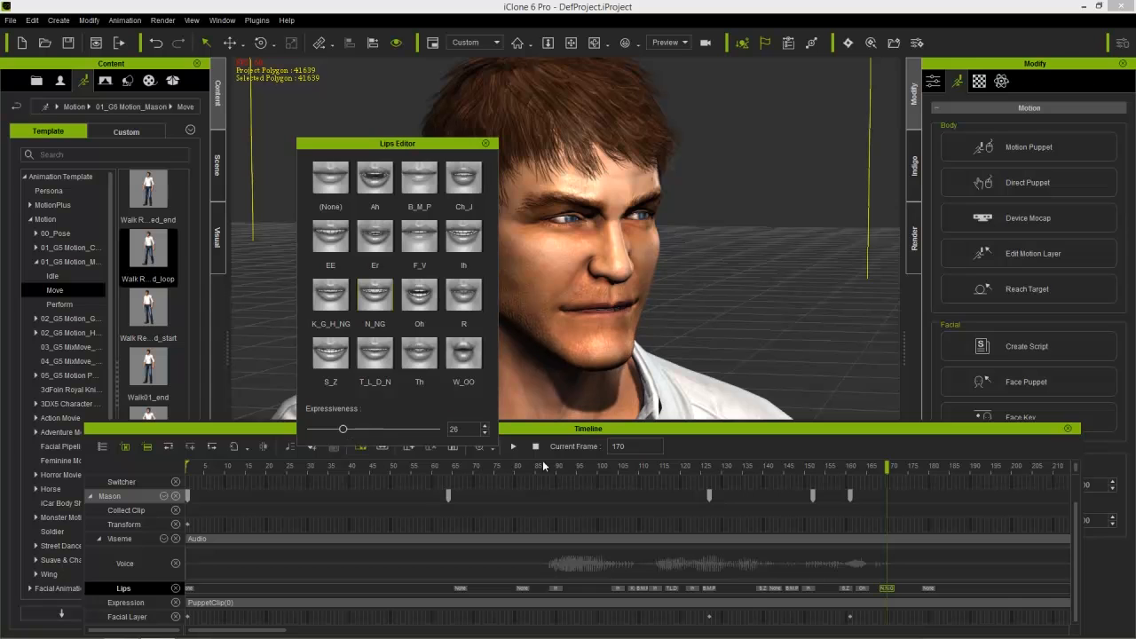
Step: Move the last None lip key to frame 177, play the lip-sync to check it, and close the Lips Editor
click(918, 590)
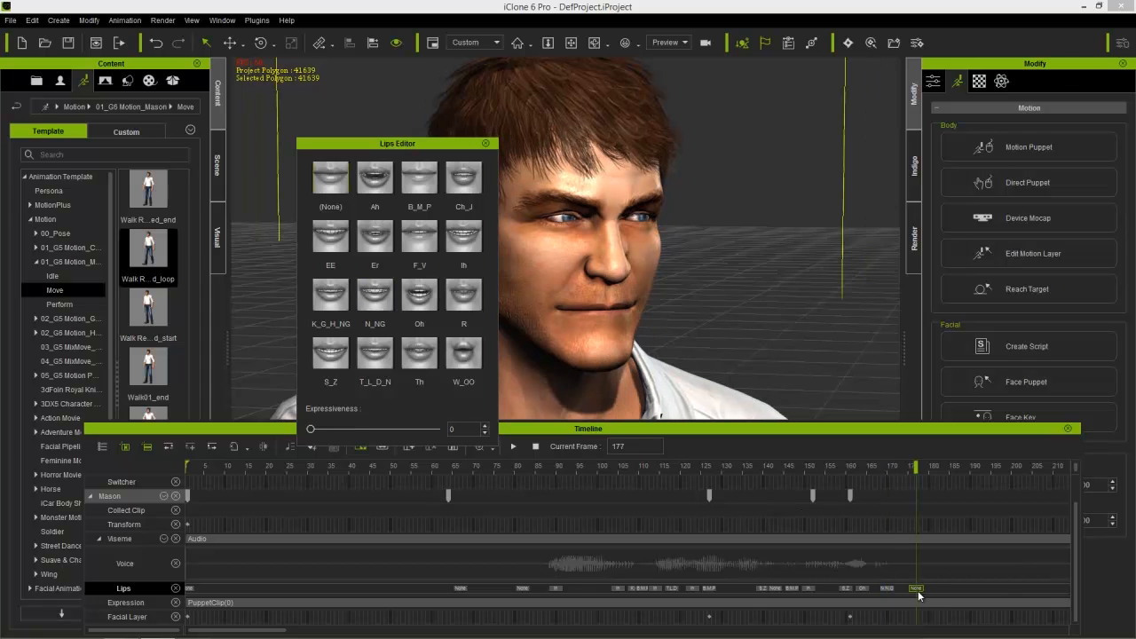
key(space)
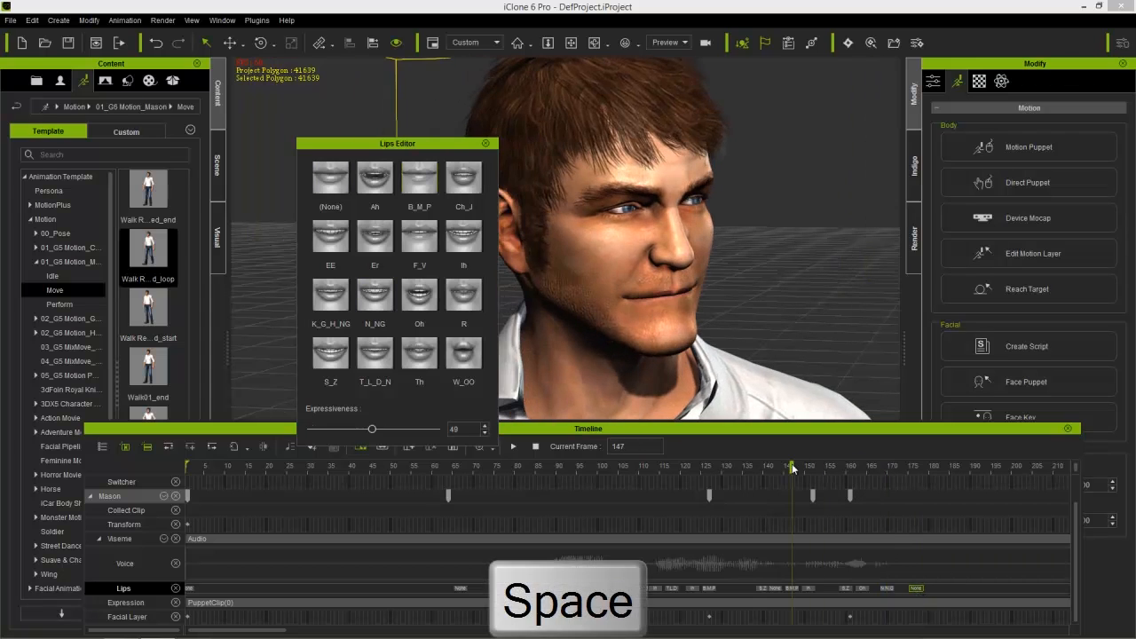
key(space)
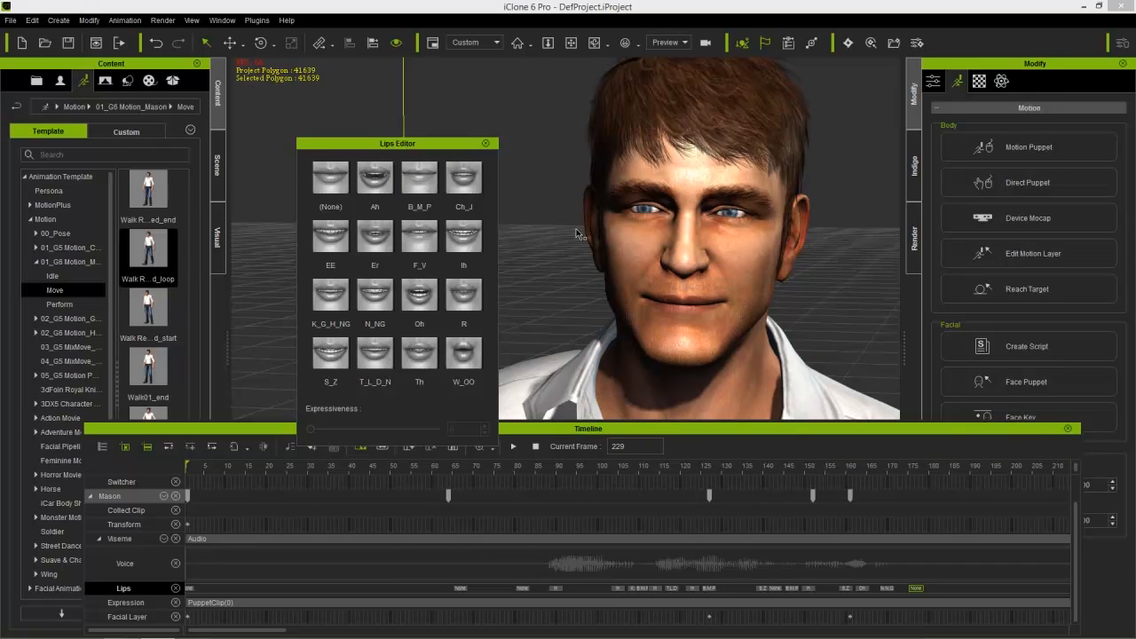
click(485, 143)
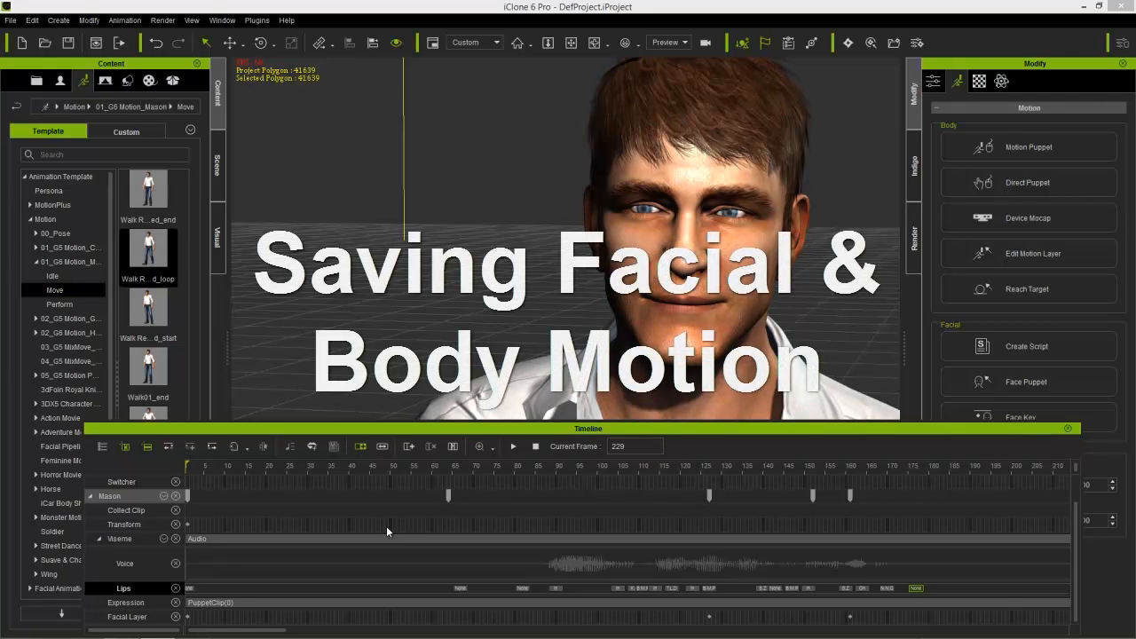
Step: Frame Mason's full body and the whole clip on the Timeline, and play the combined body and facial animation
scroll(386, 528, down, 5)
scroll(378, 547, up, 1)
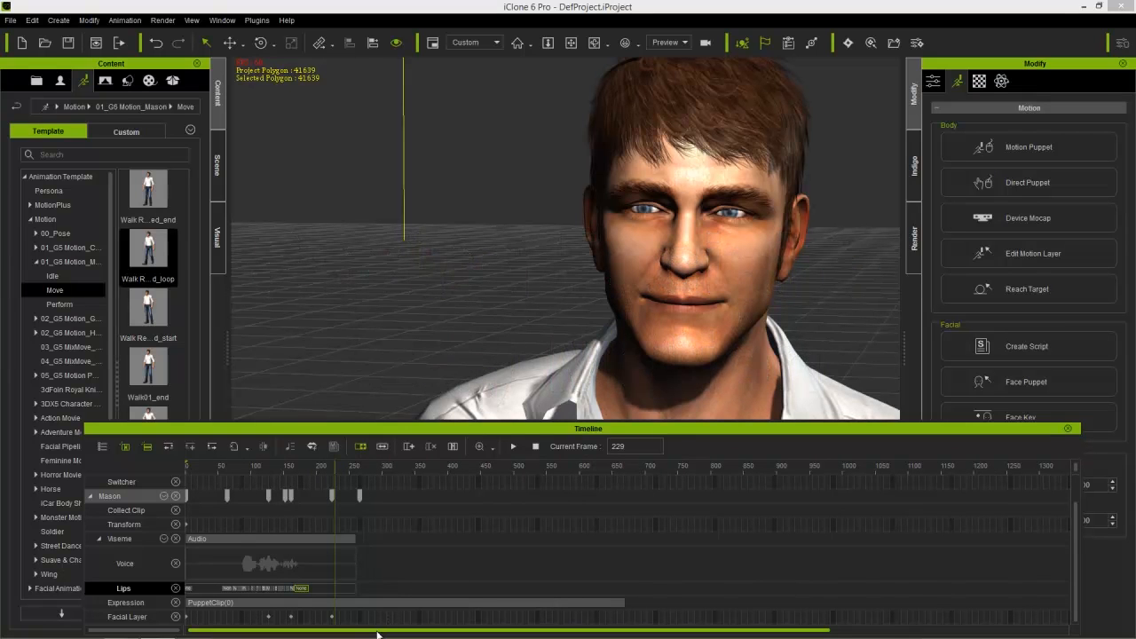
scroll(540, 373, down, 5)
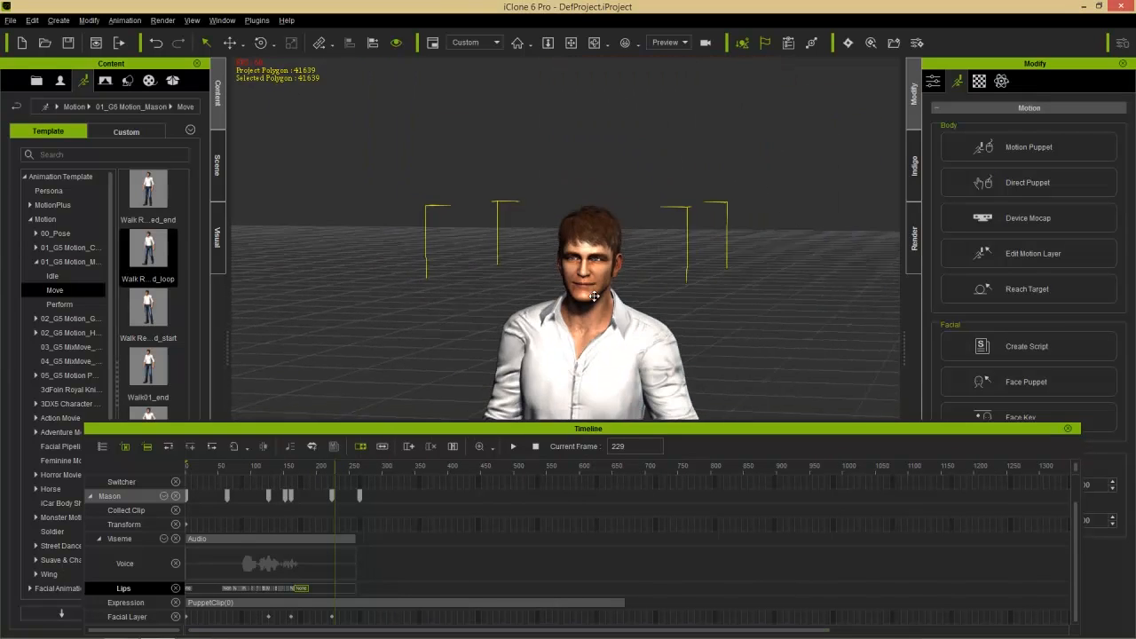
middle_drag(540, 374, 497, 249)
scroll(533, 267, down, 3)
middle_drag(563, 309, 545, 232)
scroll(545, 233, down, 2)
right_drag(439, 291, 491, 283)
middle_drag(491, 282, 487, 270)
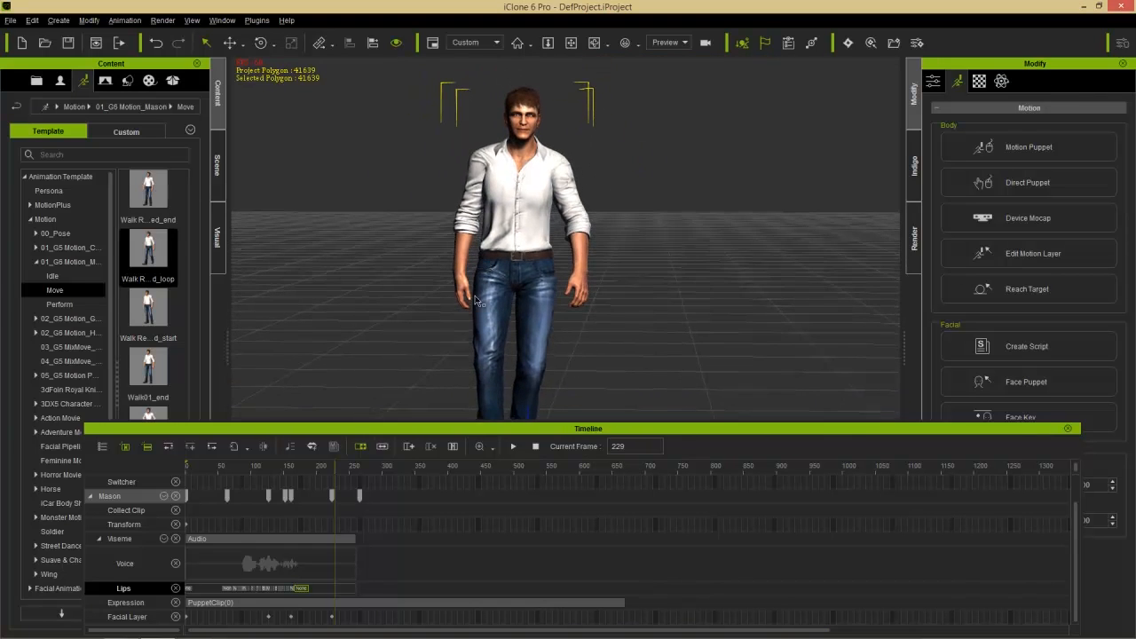
click(208, 465)
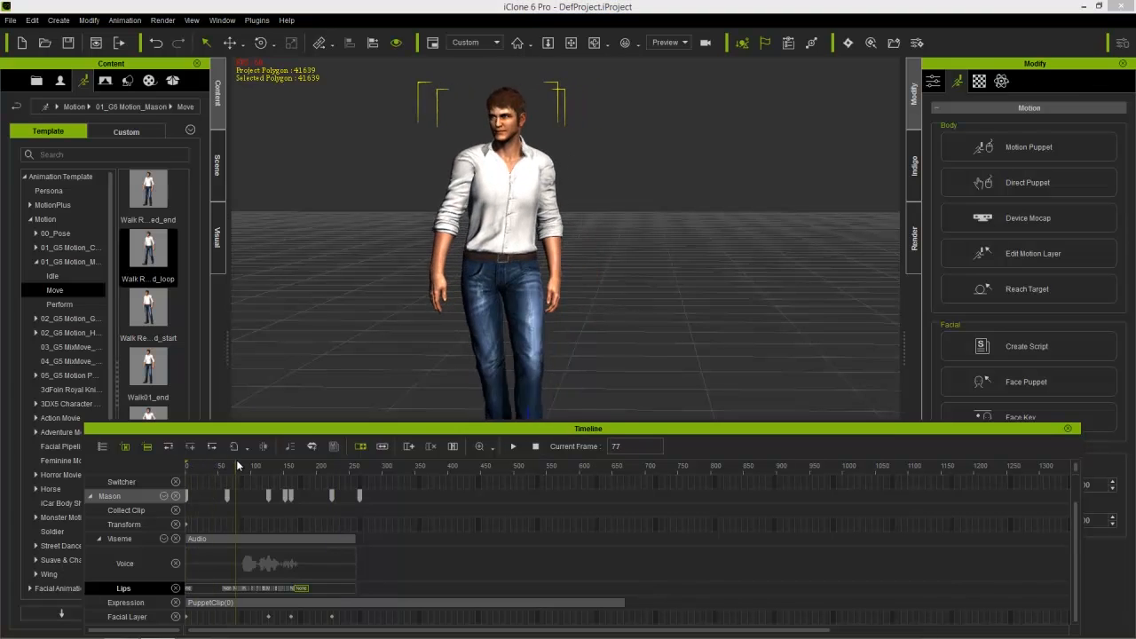
key(space)
key(space)
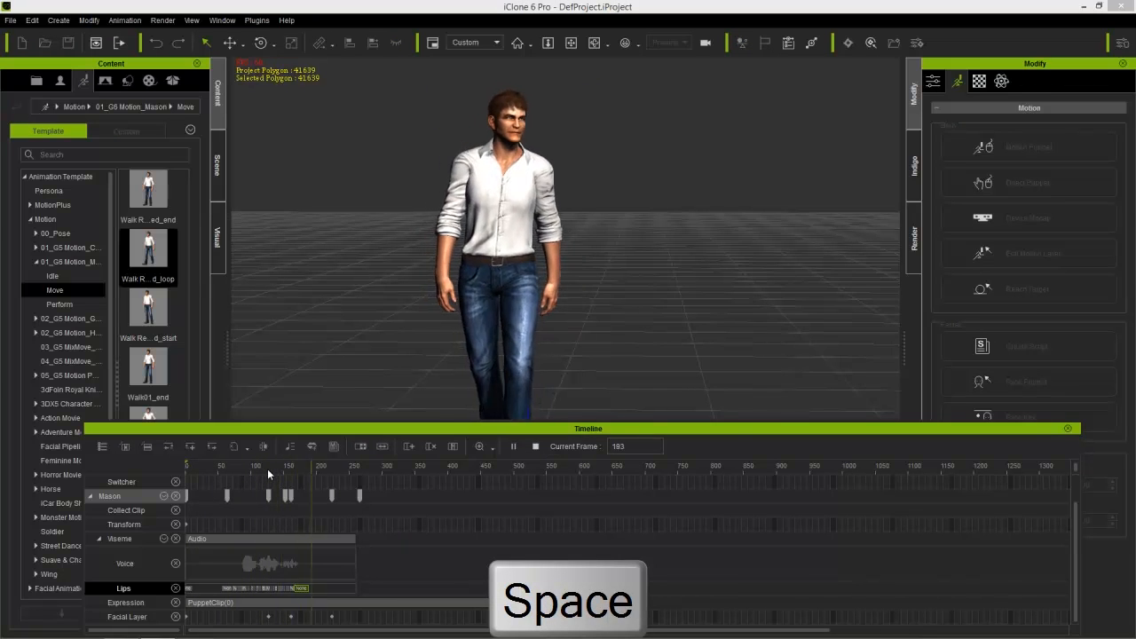
key(space)
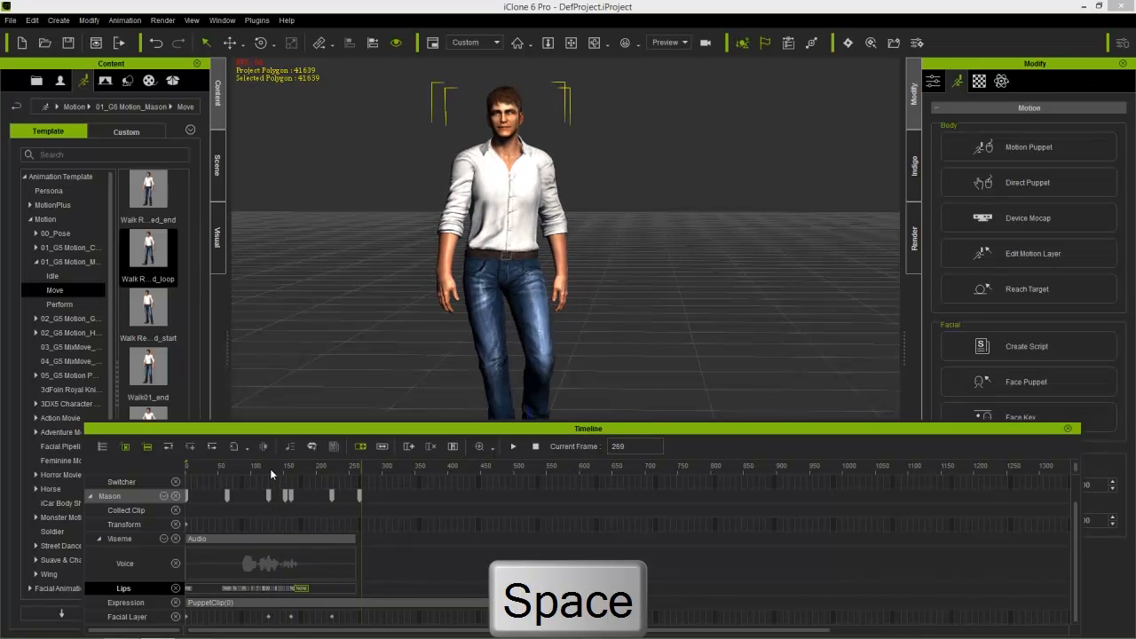
Step: Mark the range from the start to frame 258 on Mason's Collect Clip track
click(354, 468)
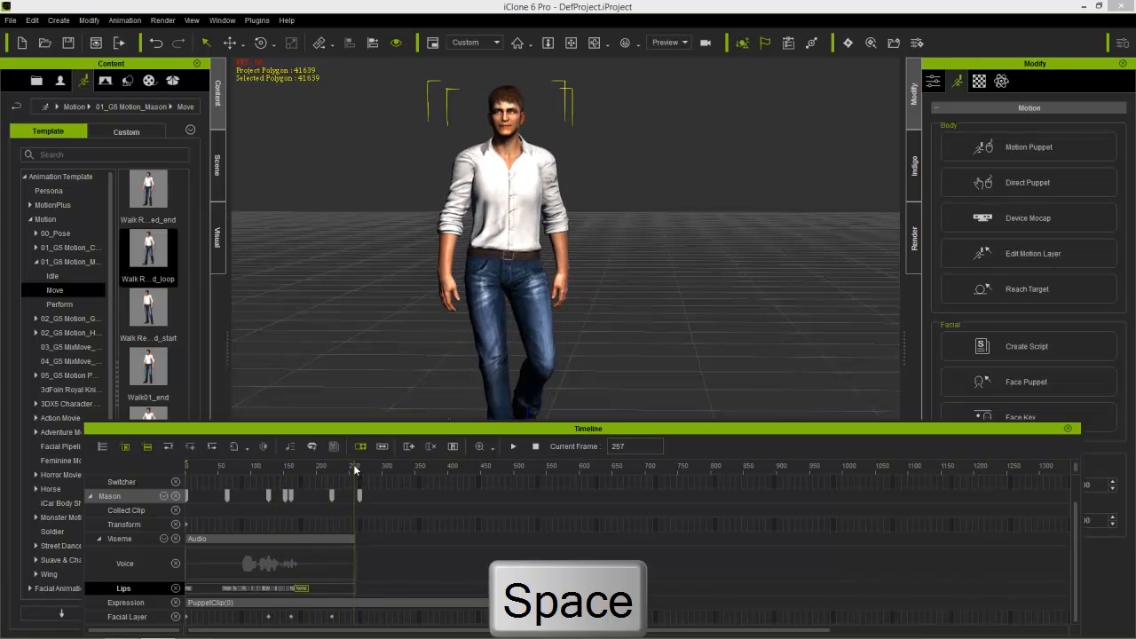
click(354, 468)
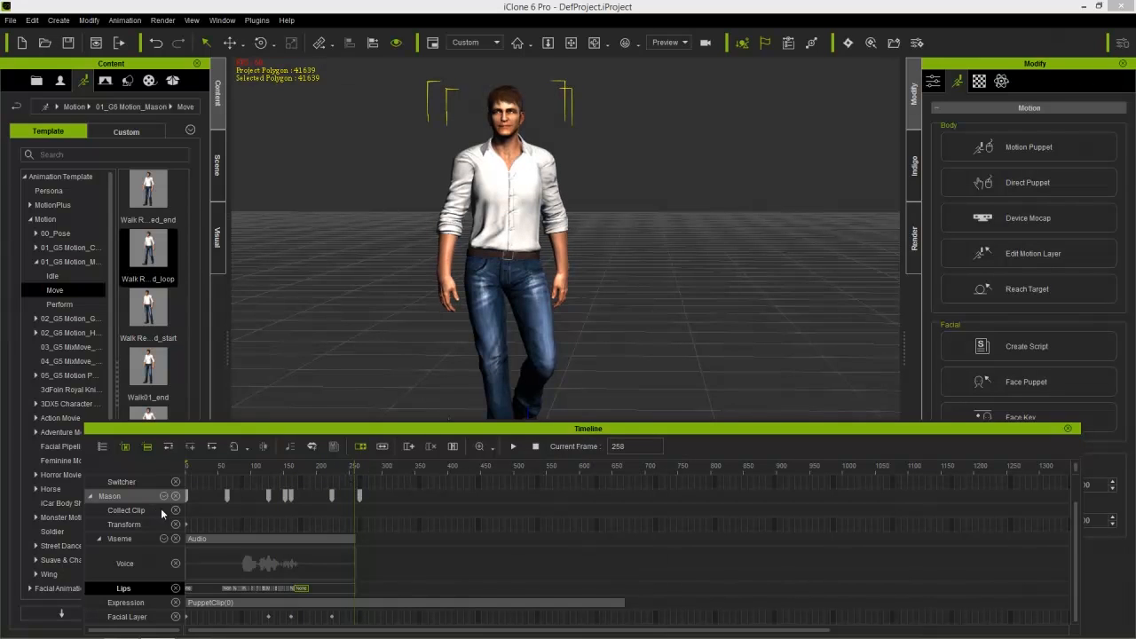
drag(354, 508, 180, 522)
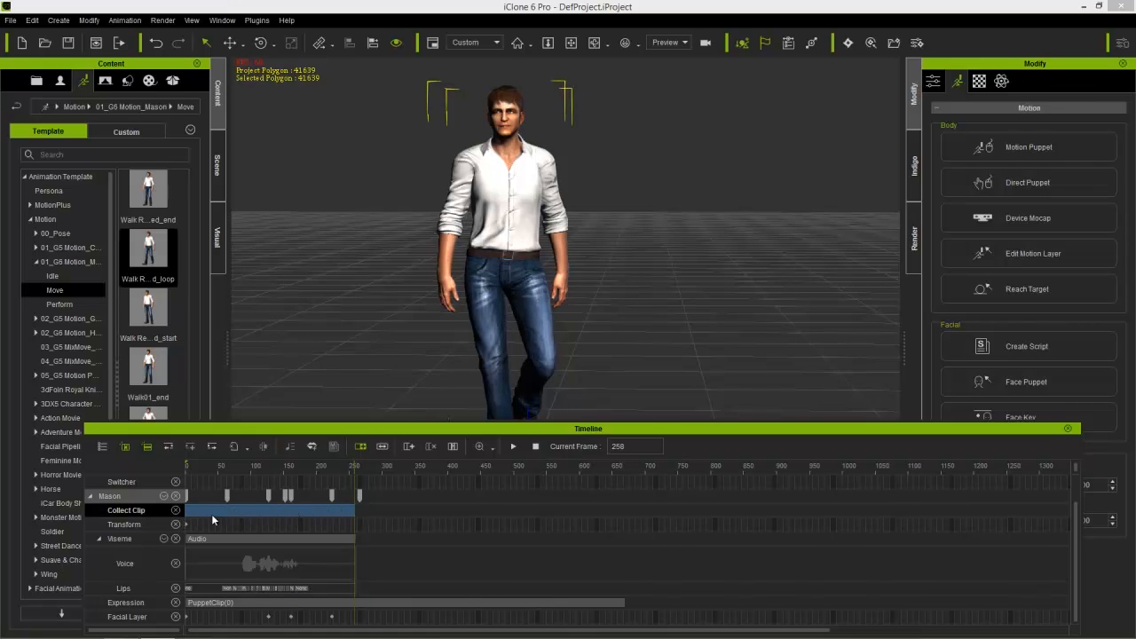
Step: Export the collected clip as a MotionPlus file with the default options, overwriting Mason Greeting on the Desktop
right_click(252, 507)
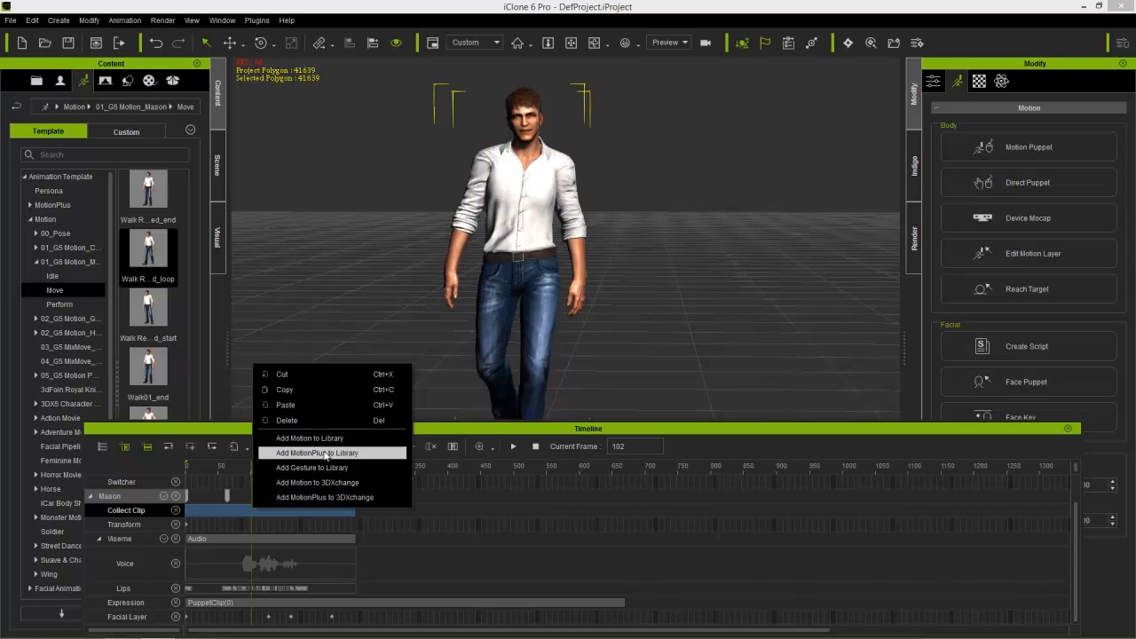
click(322, 452)
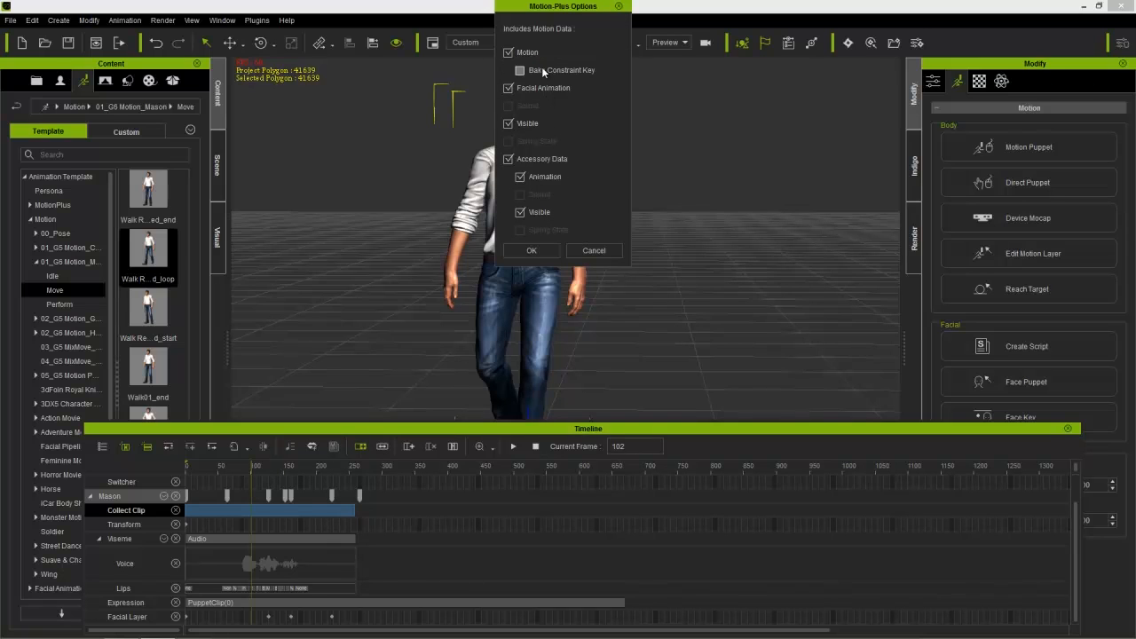
click(531, 250)
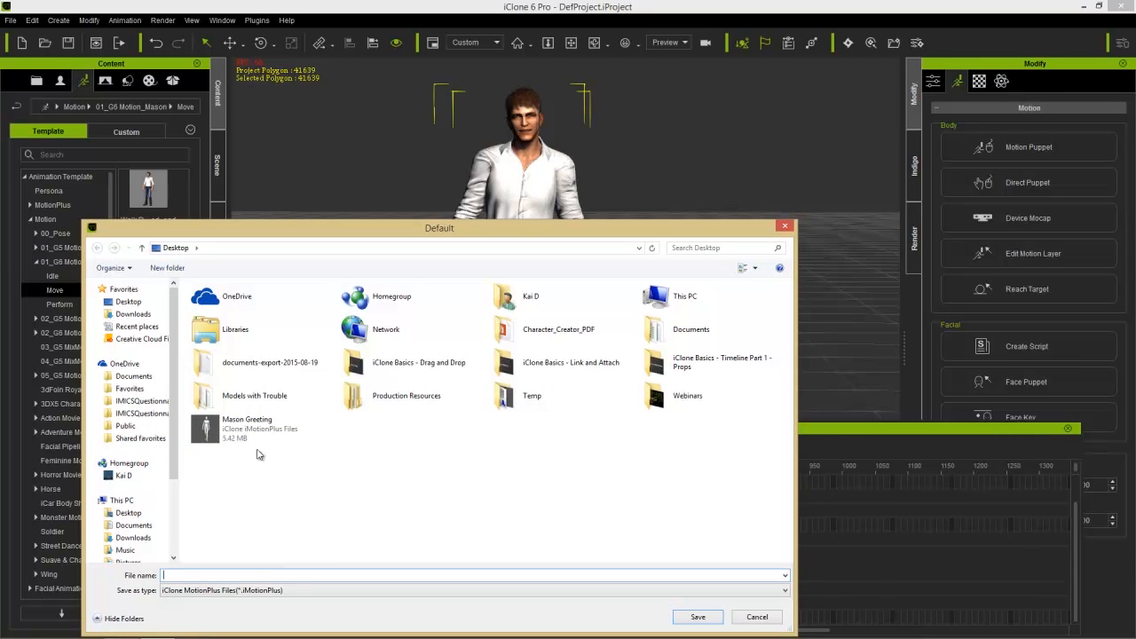
click(239, 432)
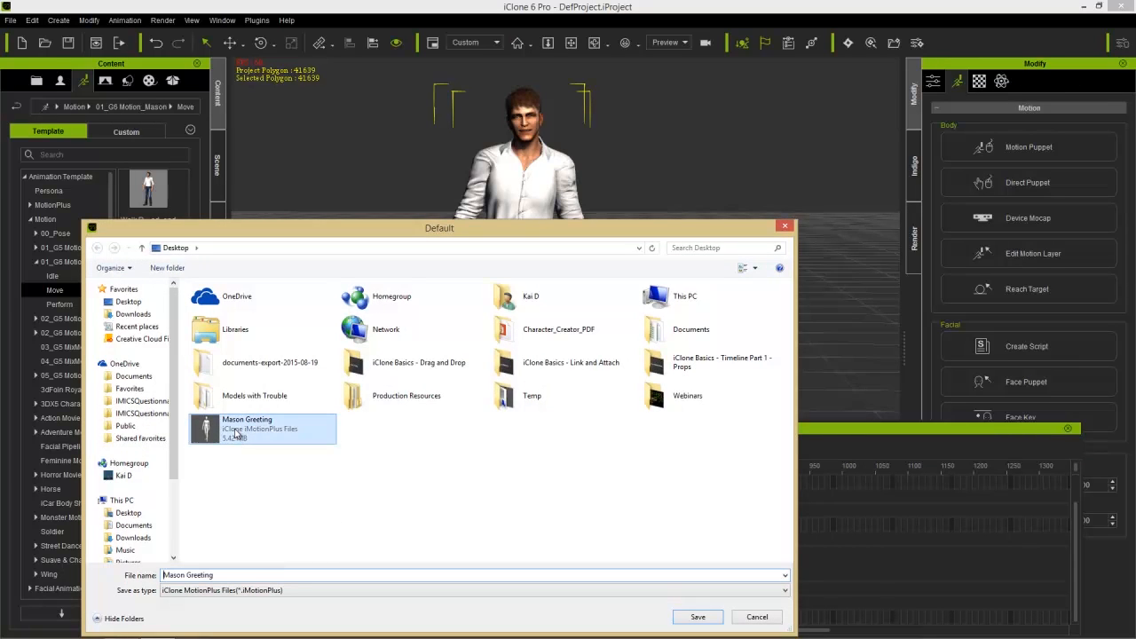
click(697, 616)
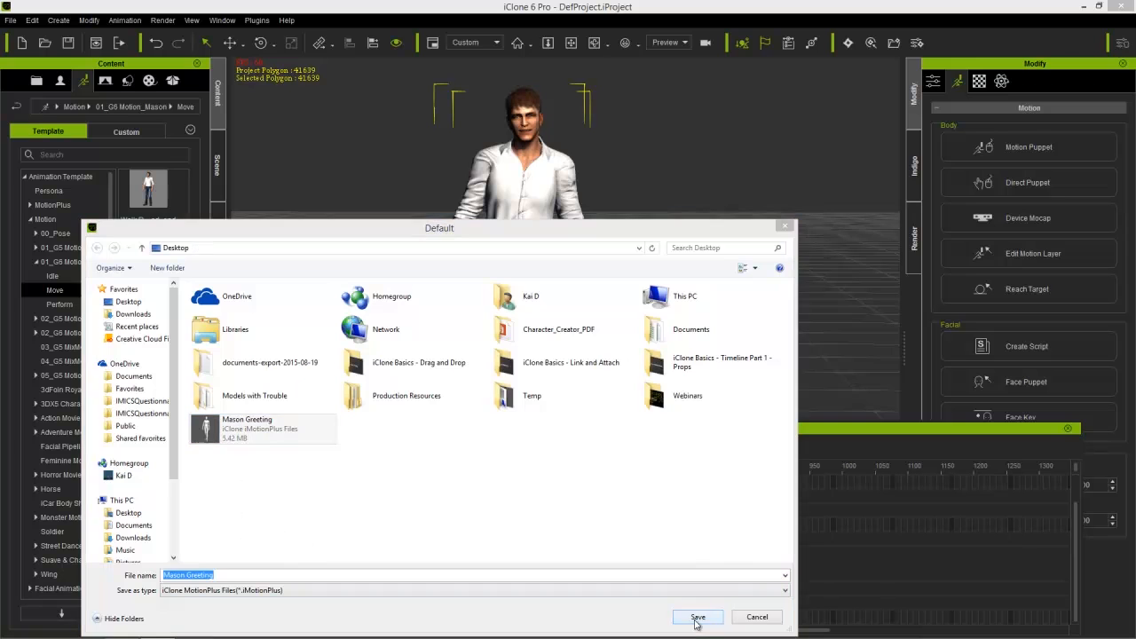
click(597, 326)
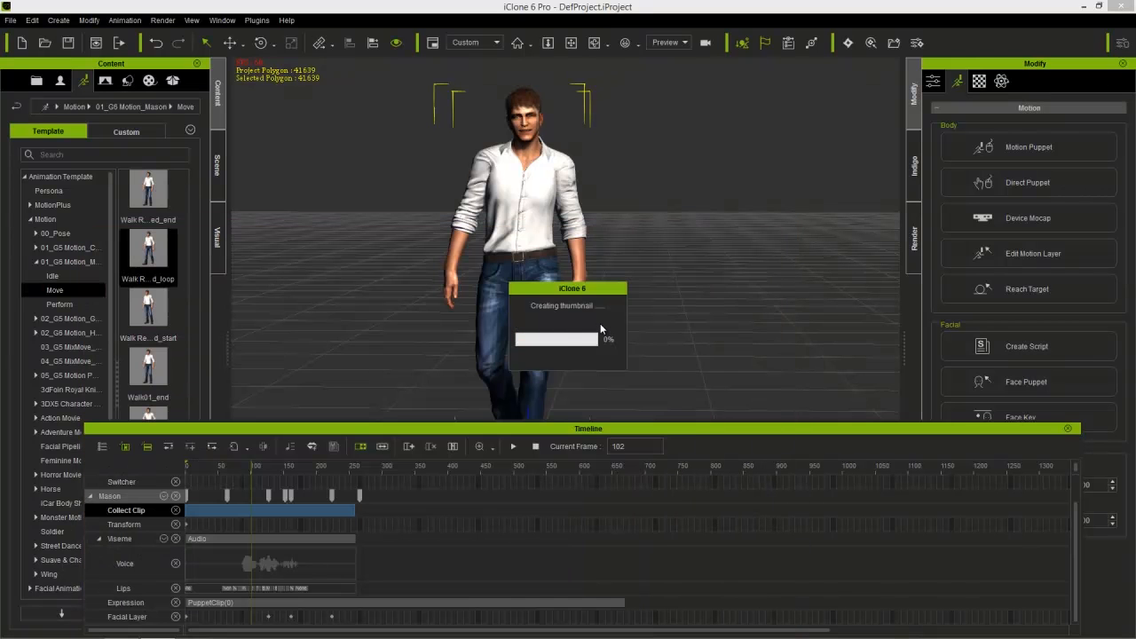
Step: Close the Timeline and add the Mason S04 avatar from CELLYGON's G6_STYLE_PACK beside the first avatar
click(1068, 430)
middle_drag(683, 347, 550, 350)
scroll(604, 395, down, 2)
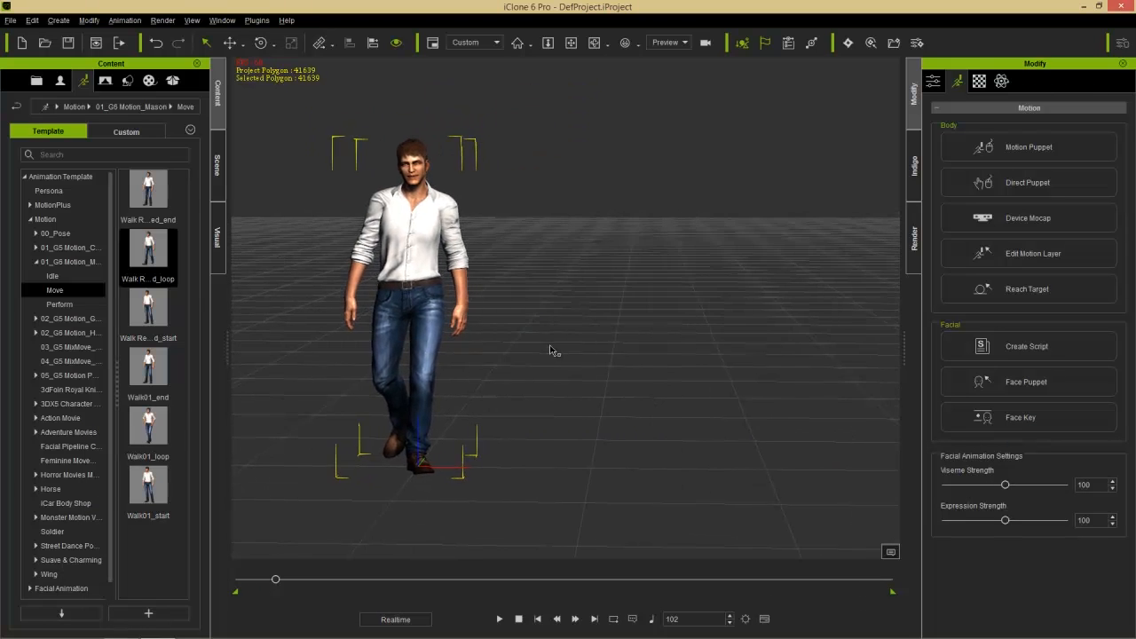
right_drag(522, 347, 542, 344)
click(61, 81)
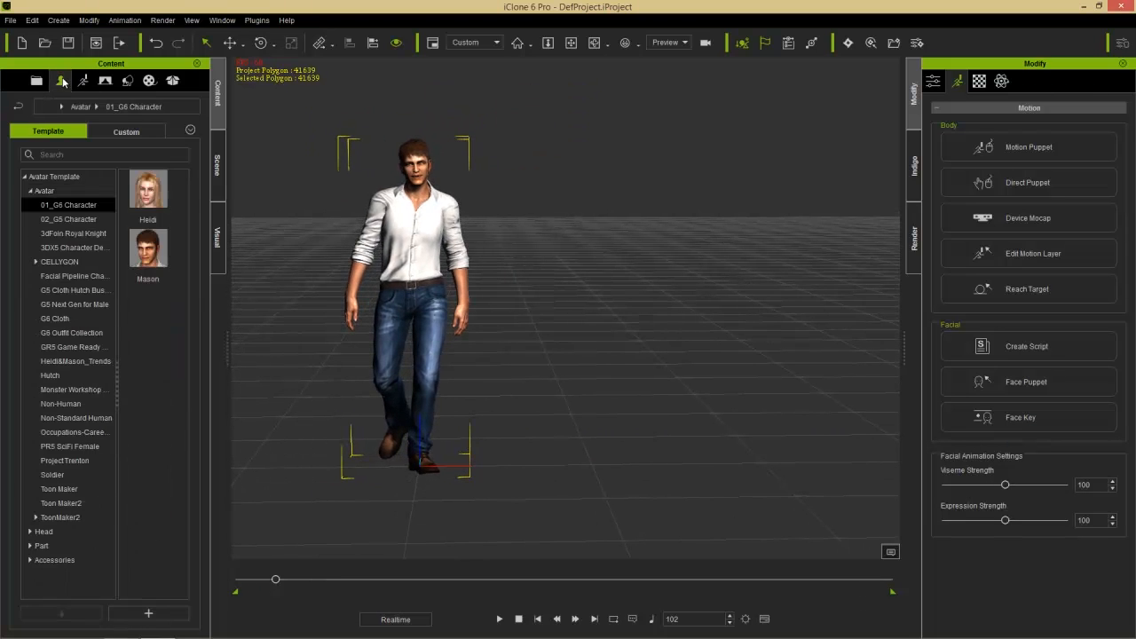
click(62, 262)
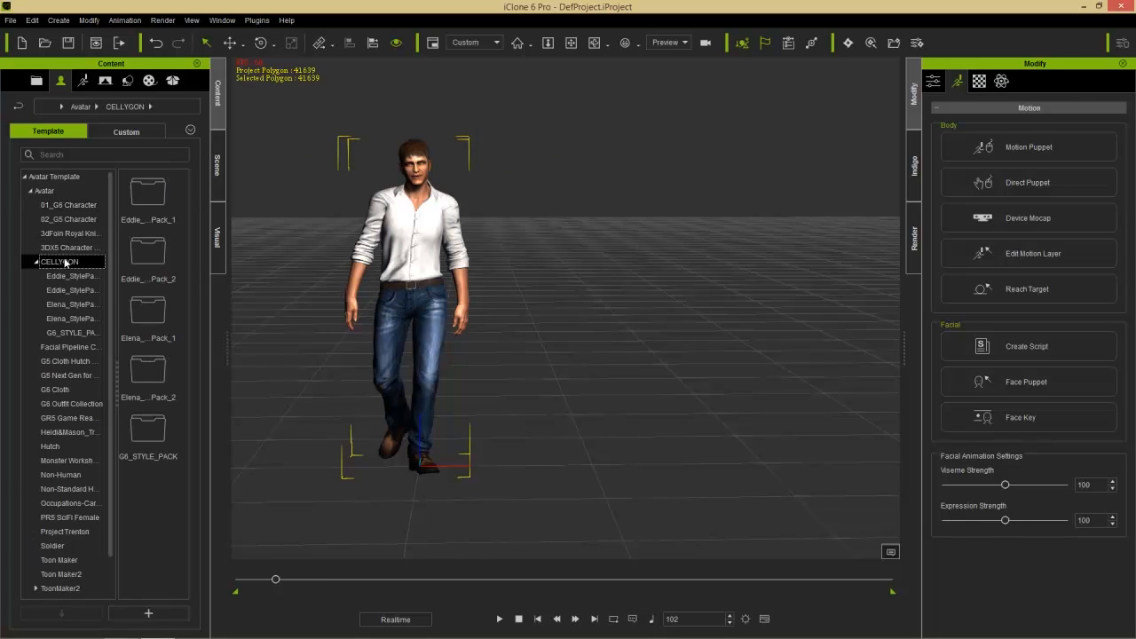
click(78, 333)
drag(183, 230, 190, 372)
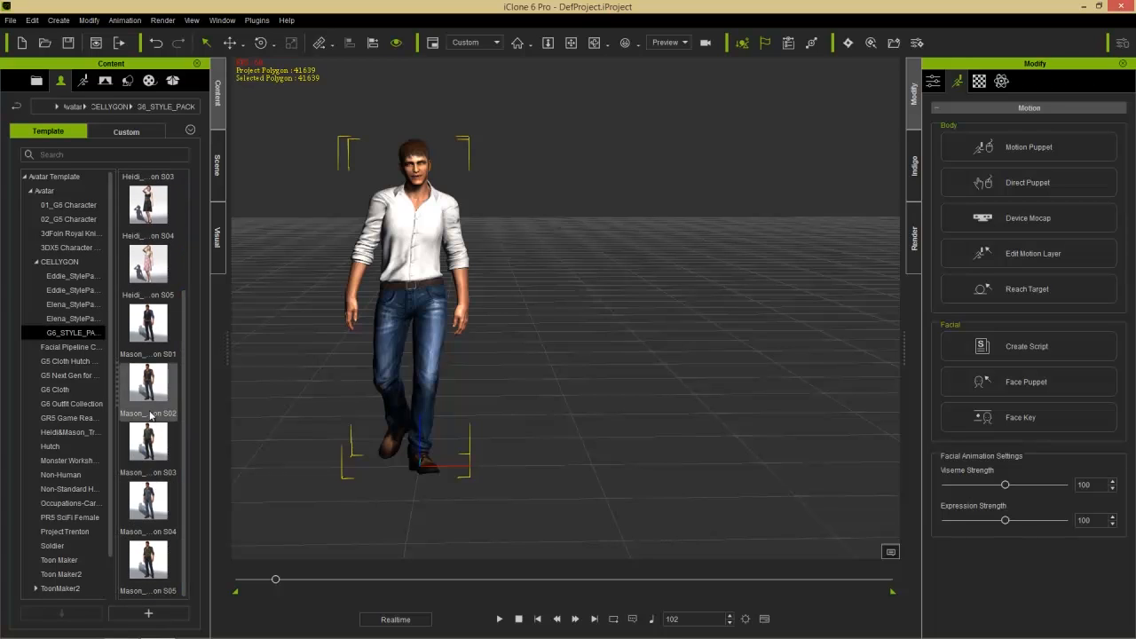
drag(151, 504, 592, 463)
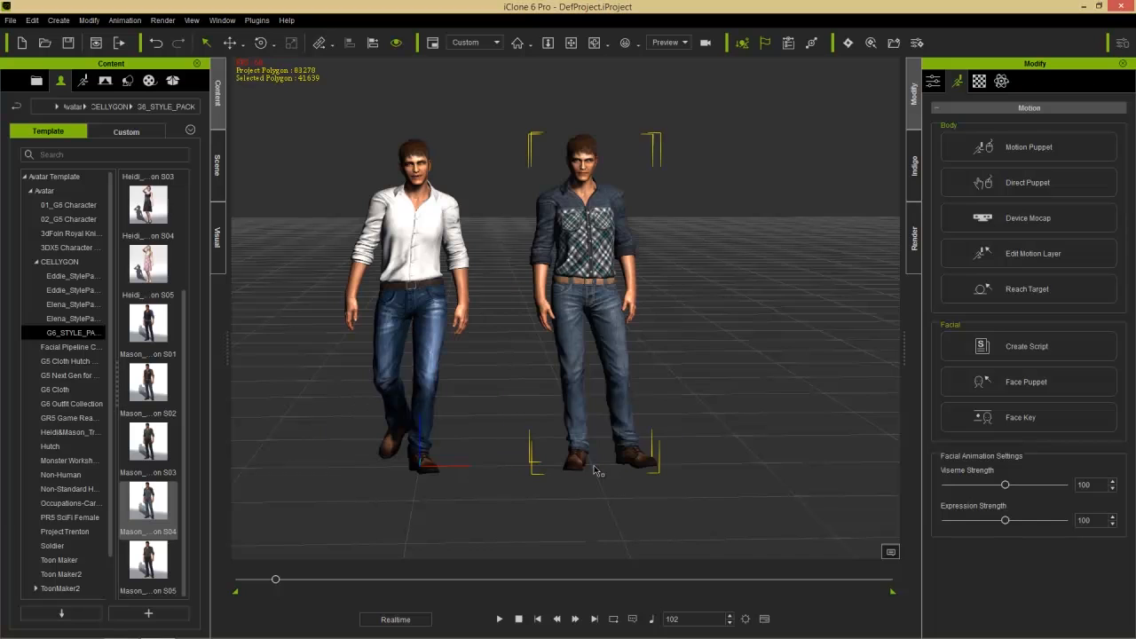
Step: Return to frame 1 and delete the original Mason avatar in the white shirt
drag(275, 583, 238, 583)
middle_drag(504, 314, 586, 344)
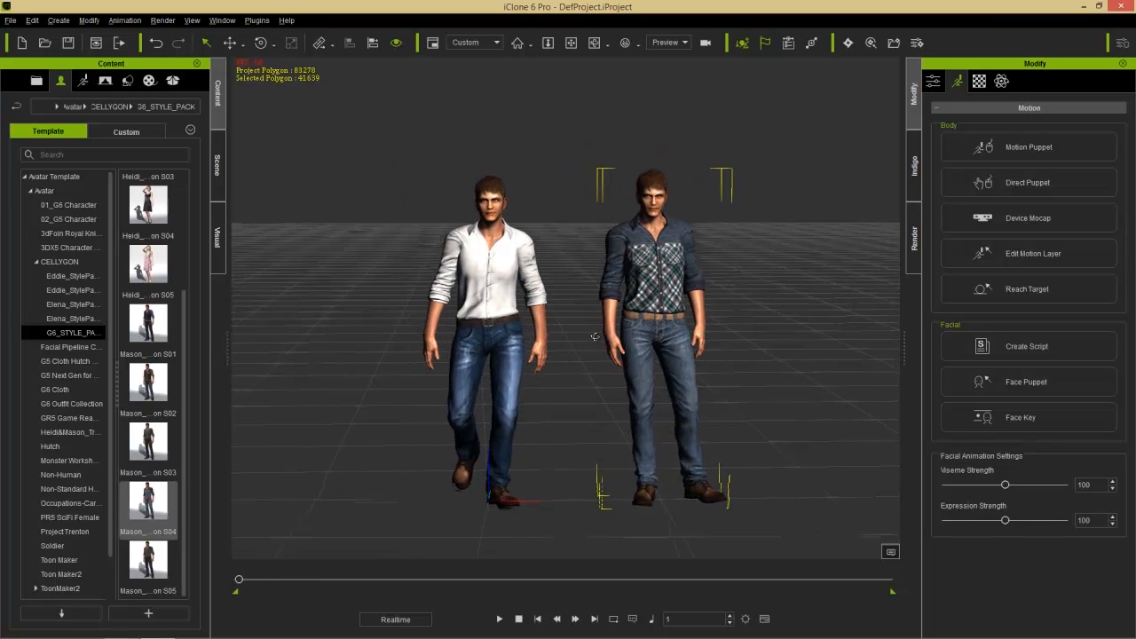
right_drag(592, 337, 552, 343)
middle_drag(610, 334, 586, 305)
scroll(586, 304, up, 3)
right_drag(586, 293, 619, 285)
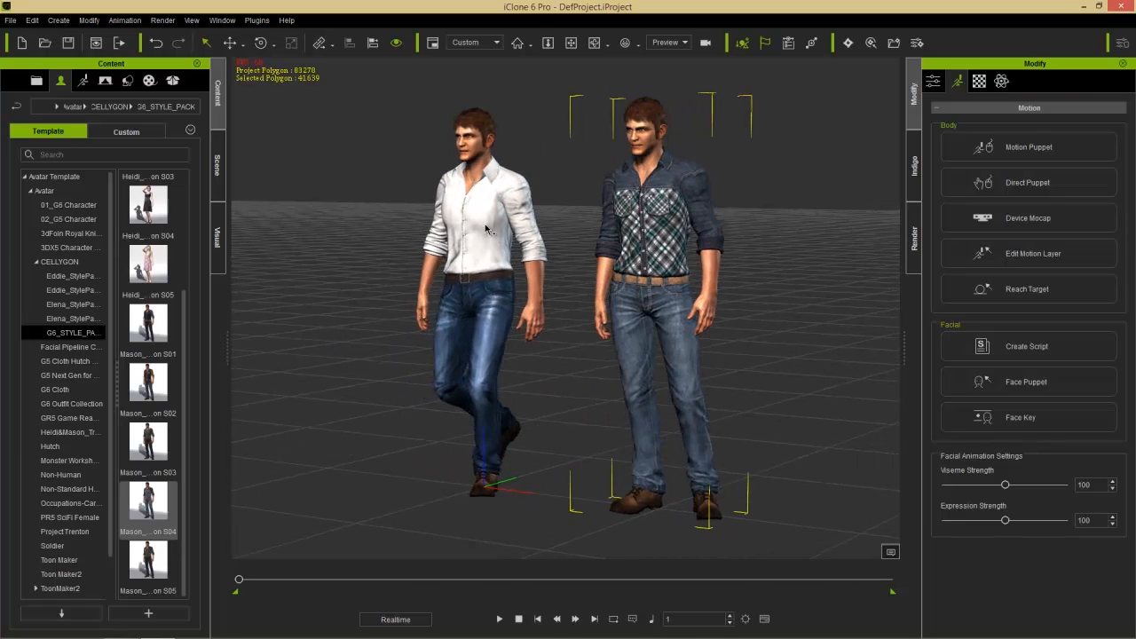
click(485, 229)
key(Delete)
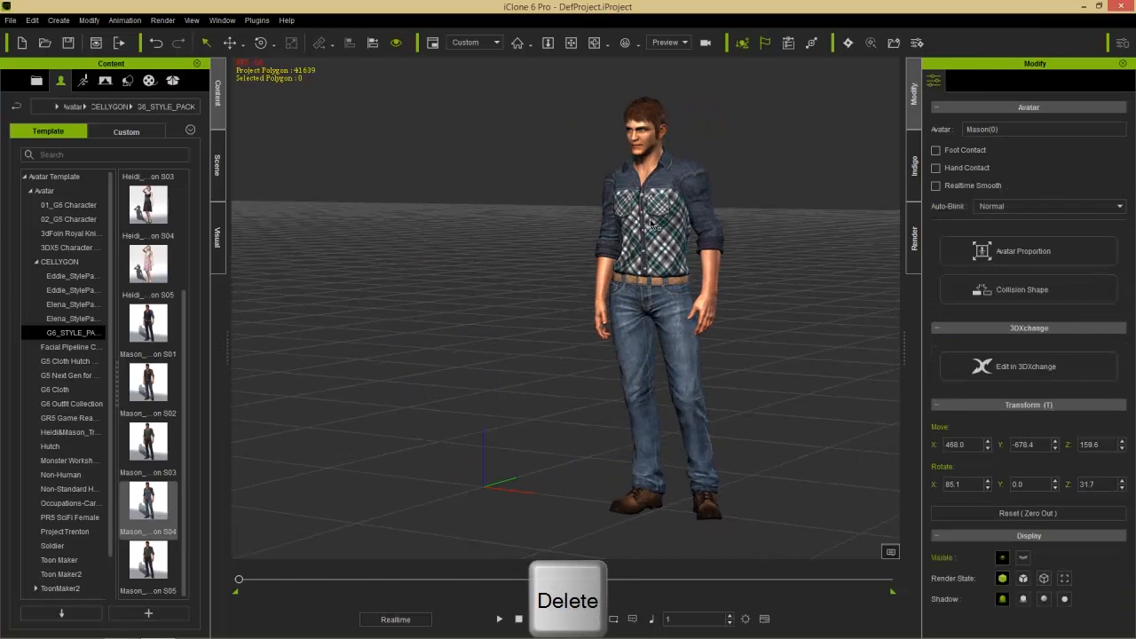
Step: Apply the Mason Greeting motion file from the Windows desktop to the plaid-shirt avatar in iClone, and play it
click(651, 223)
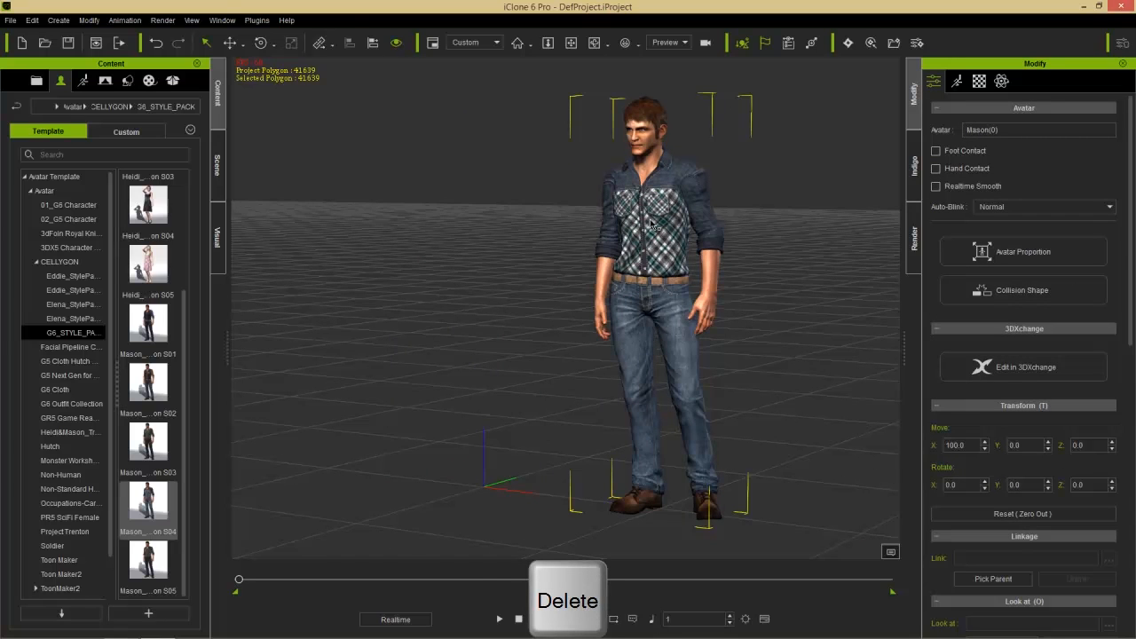
key(super+m)
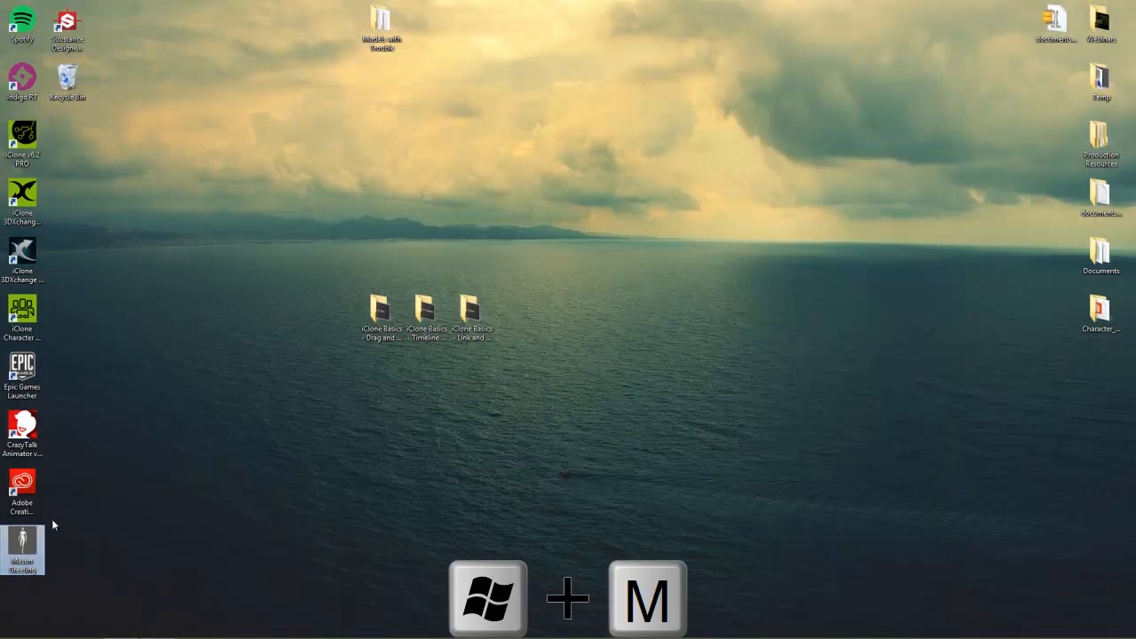
drag(22, 545, 661, 229)
key(alt+Tab)
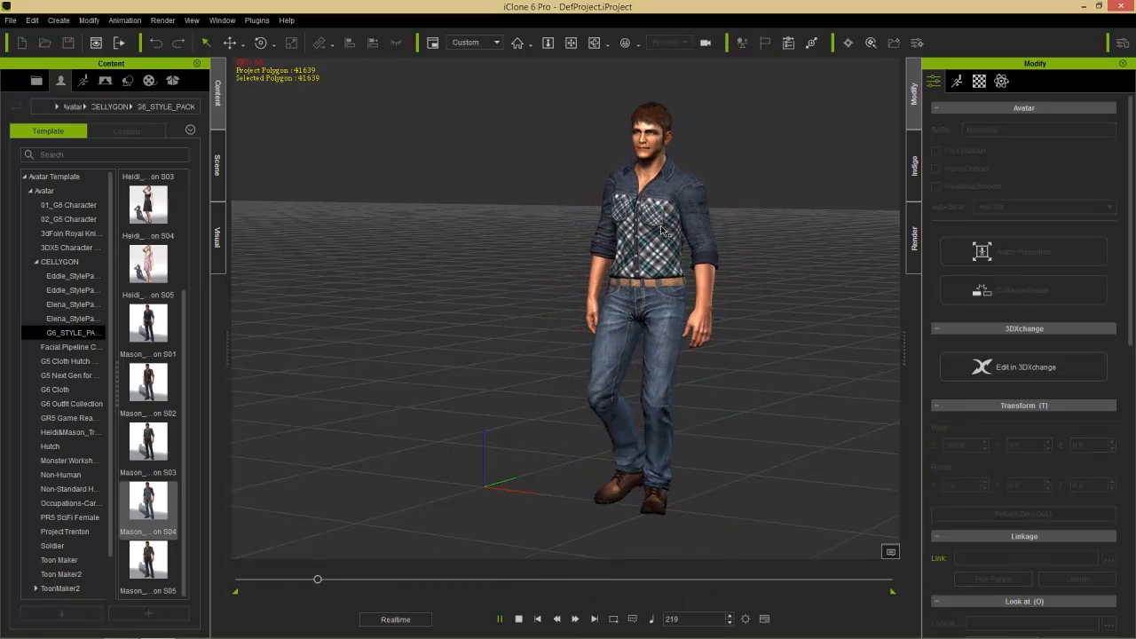
key(space)
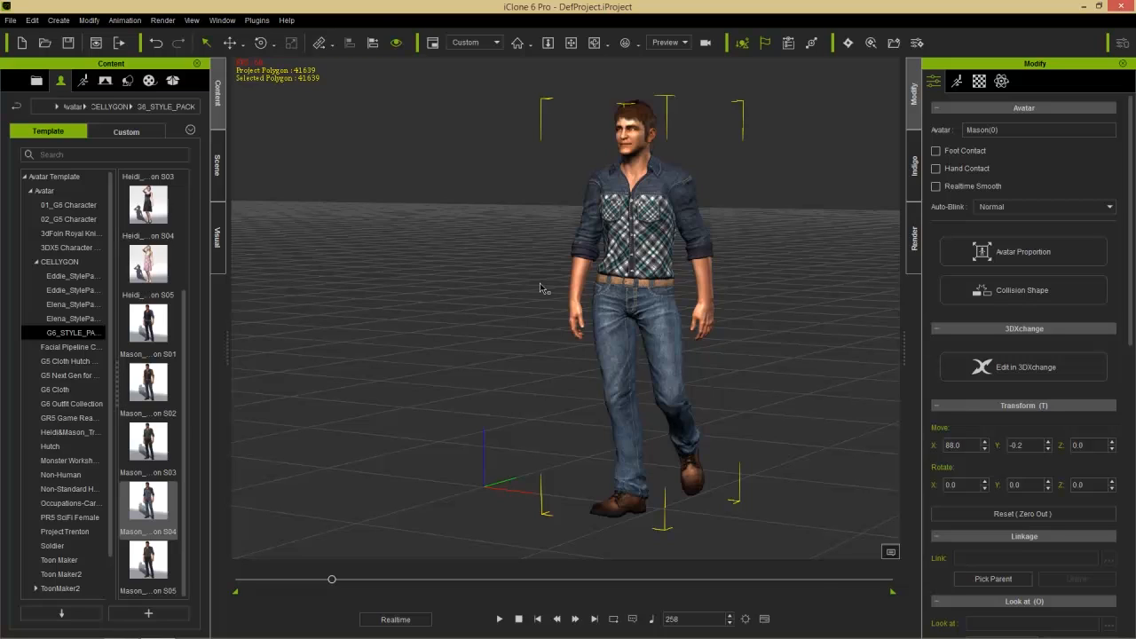
Step: Stop the playback and frame the plaid-shirt avatar's upper body from the front
click(519, 618)
right_drag(523, 336, 634, 333)
scroll(612, 329, up, 3)
middle_drag(612, 328, 661, 441)
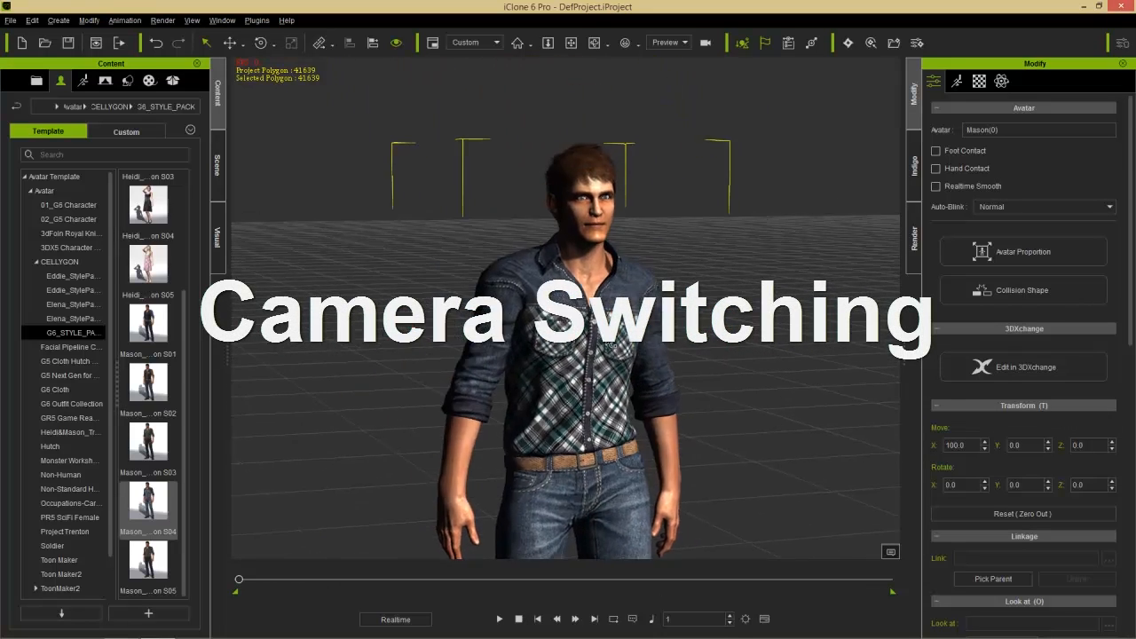
right_drag(661, 441, 679, 439)
Step: Open the Timeline and create two new cameras from the current view
key(F3)
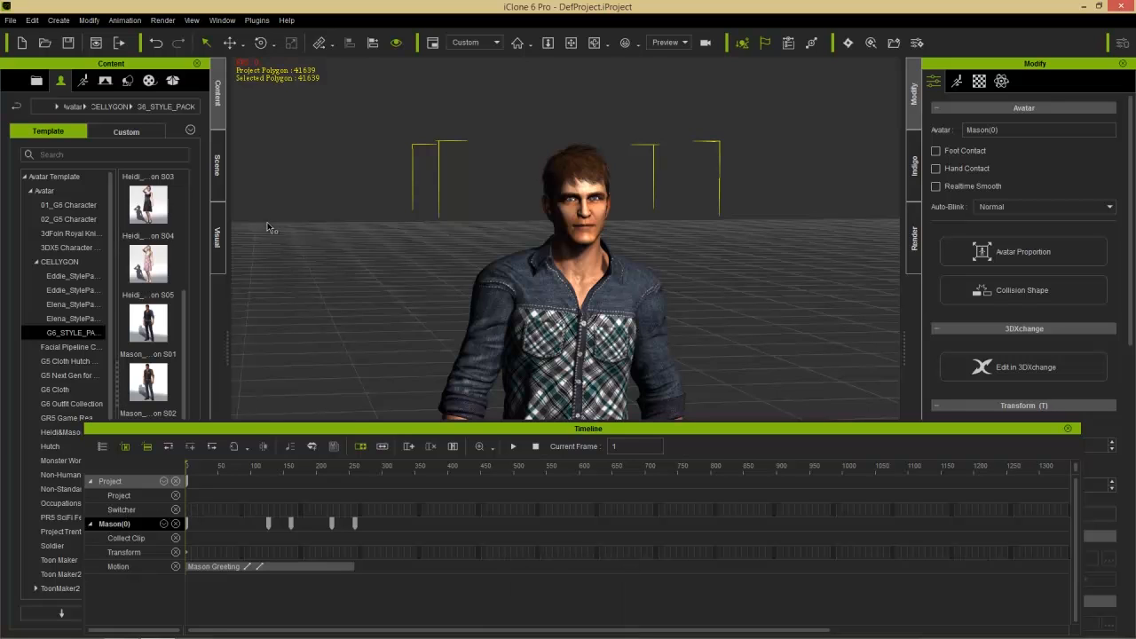
click(60, 20)
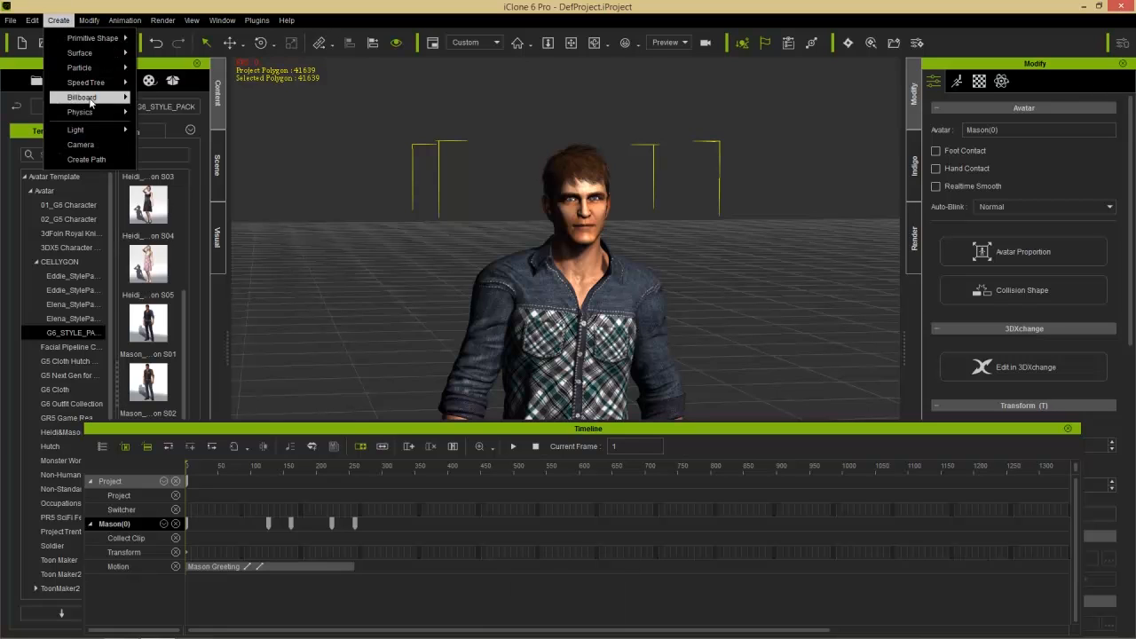
click(99, 148)
click(60, 20)
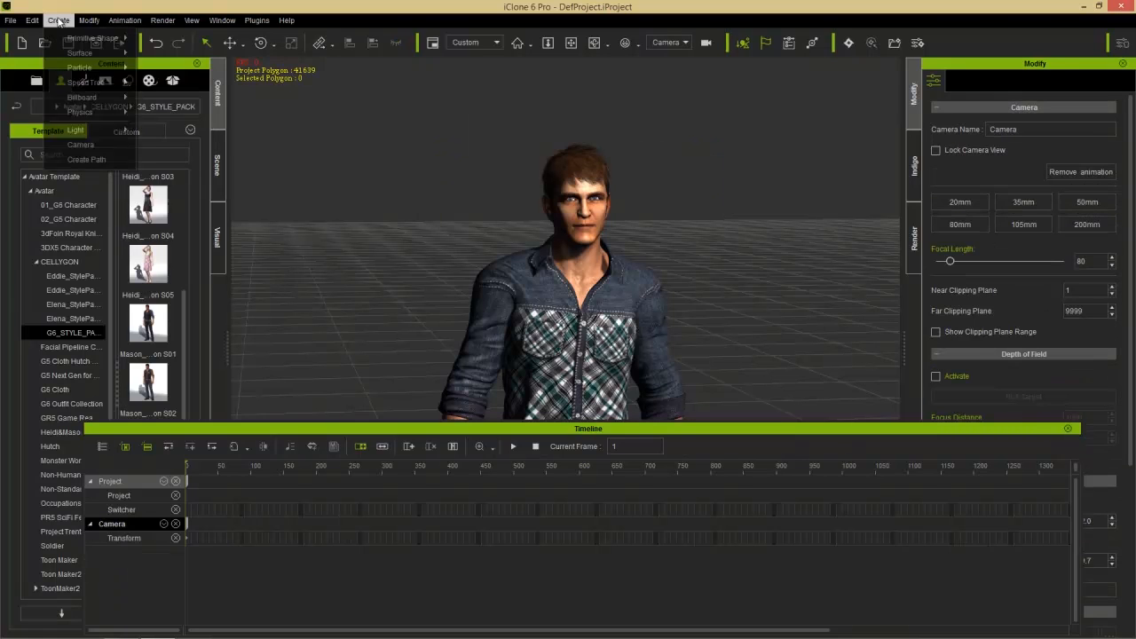
key(Escape)
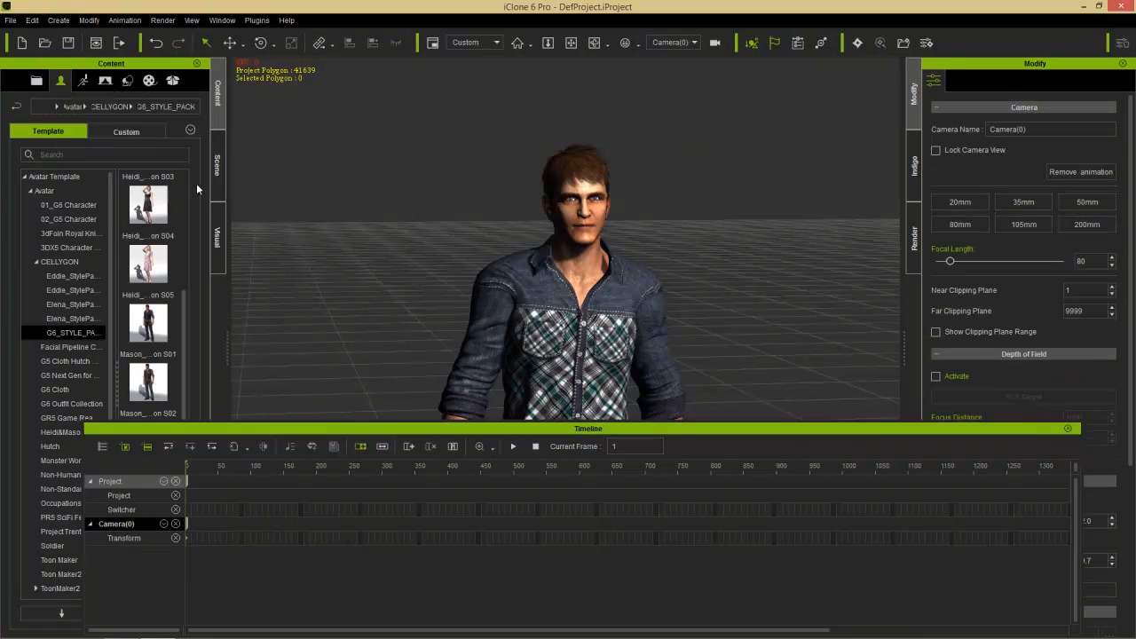
Step: Rename the two new cameras in the scene list as Camera 01 and Camera 02
click(216, 165)
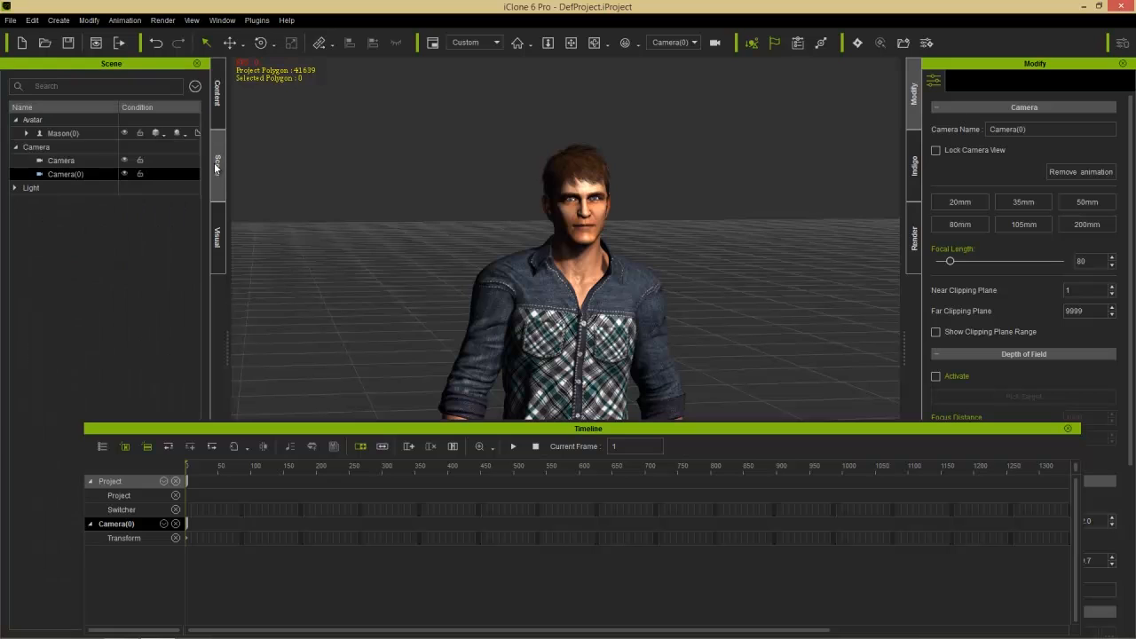
click(72, 164)
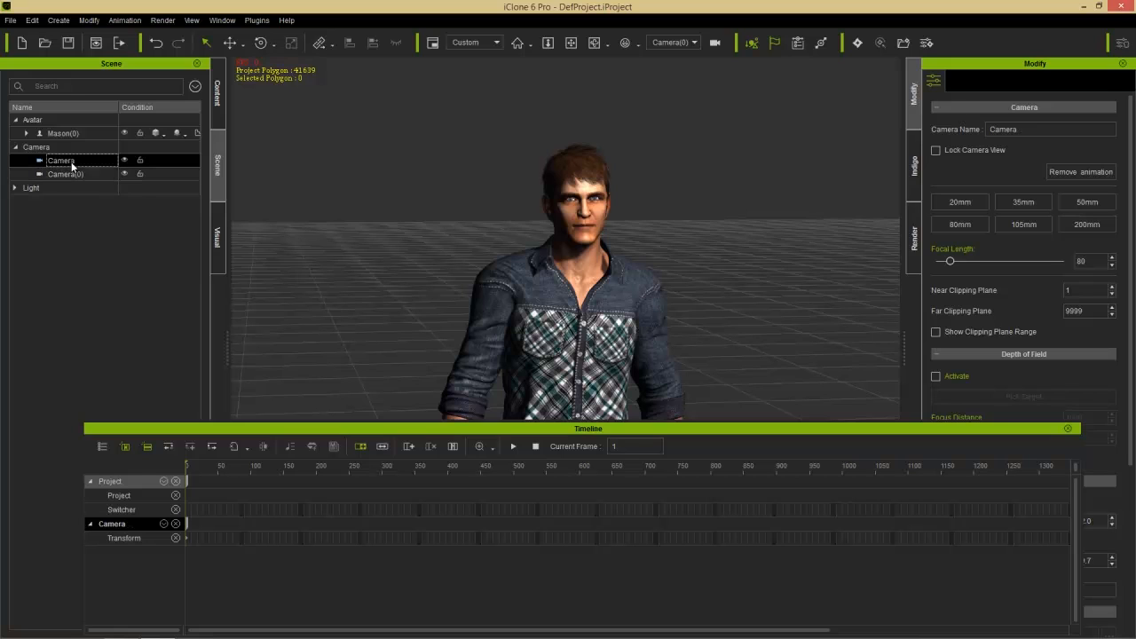
click(72, 163)
text(C)
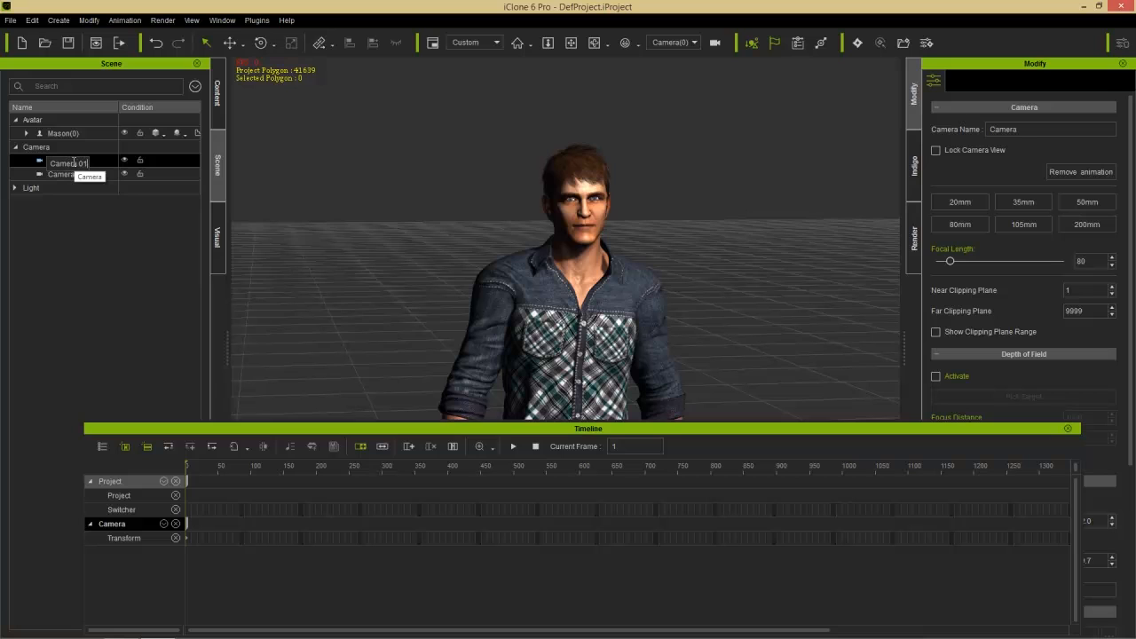
key(Return)
click(75, 178)
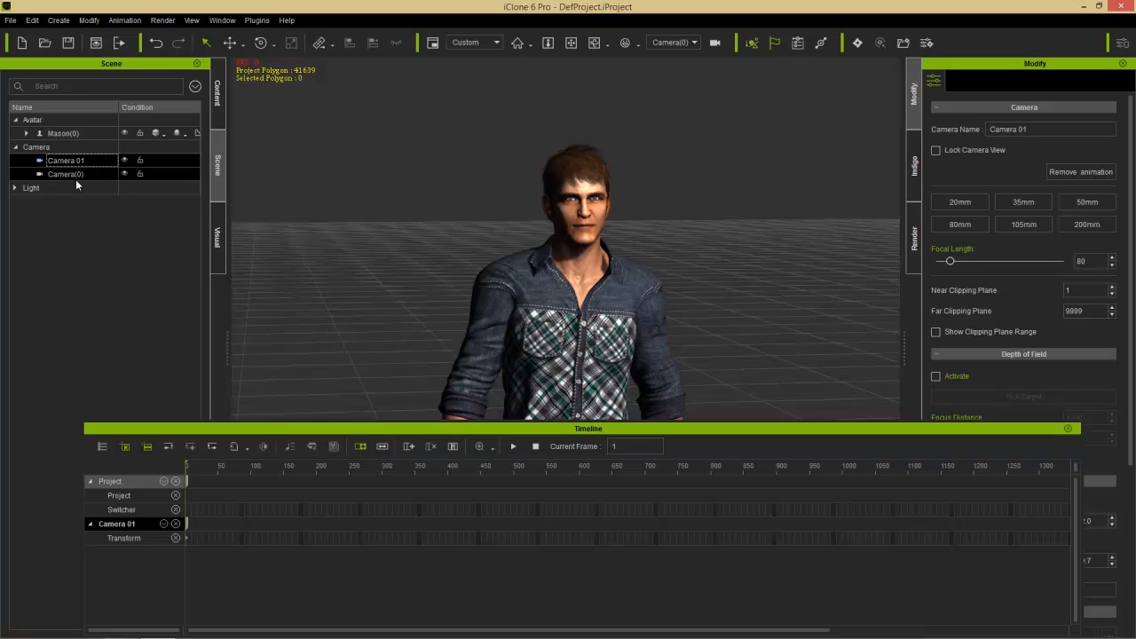
click(75, 178)
text(C)
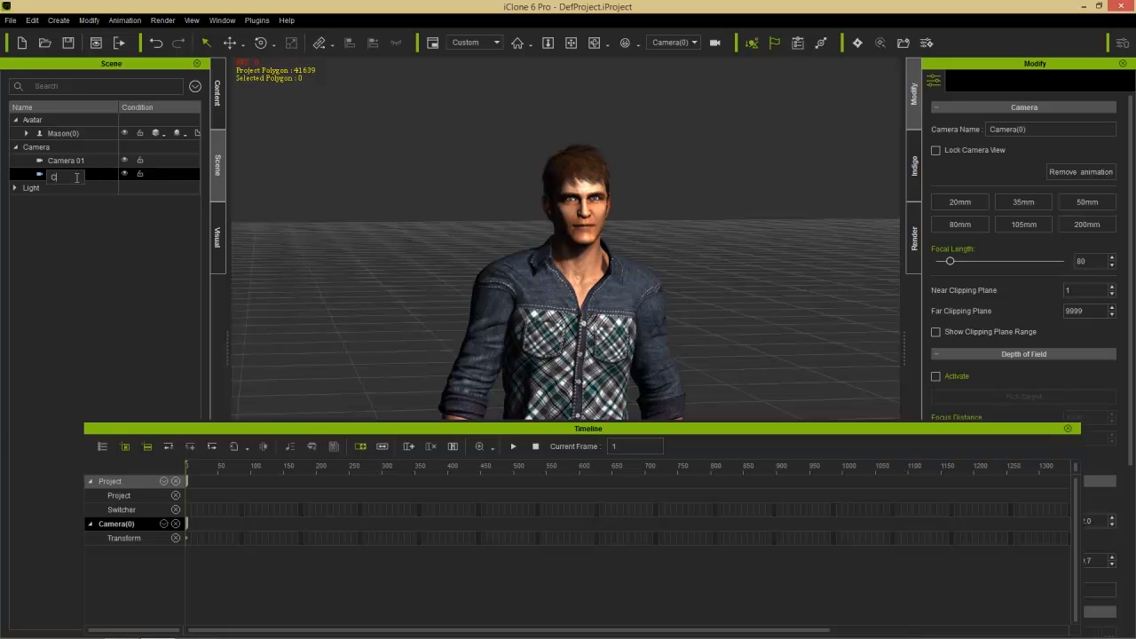
text(amera 02)
key(Return)
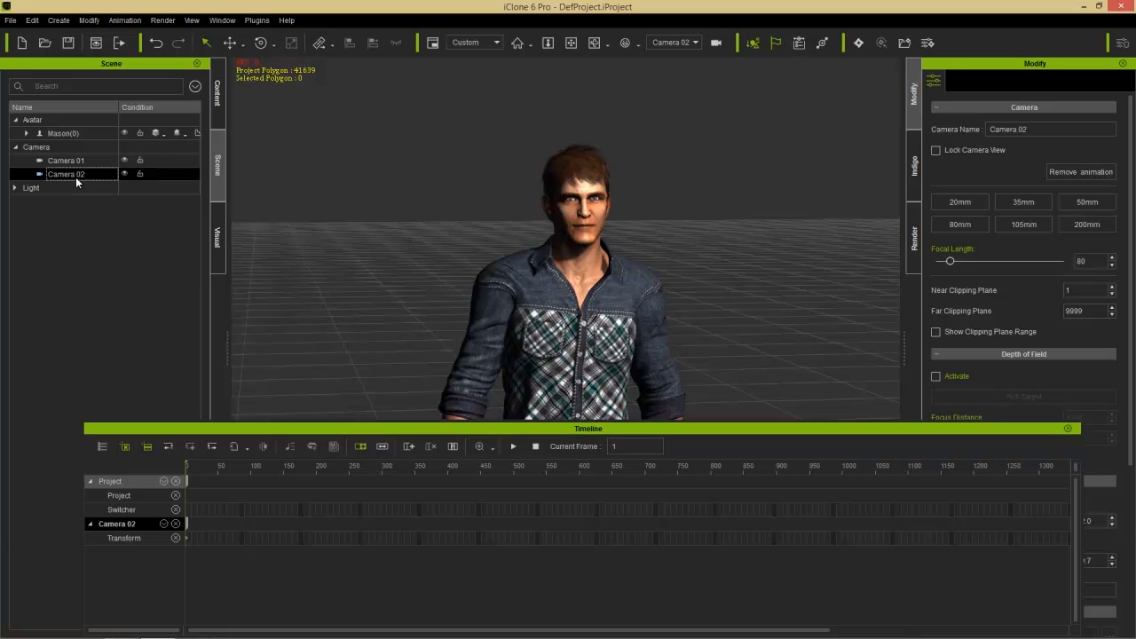
Step: Look through Camera 01 and aim it at the avatar's upper body from a slightly raised three-quarter angle
click(76, 161)
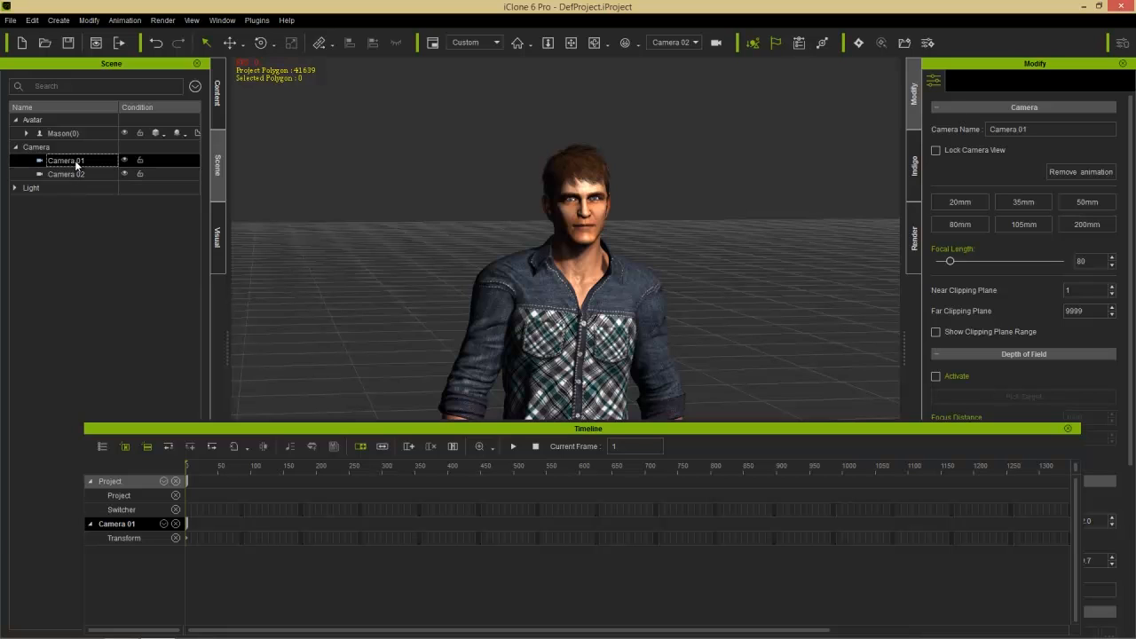
click(694, 42)
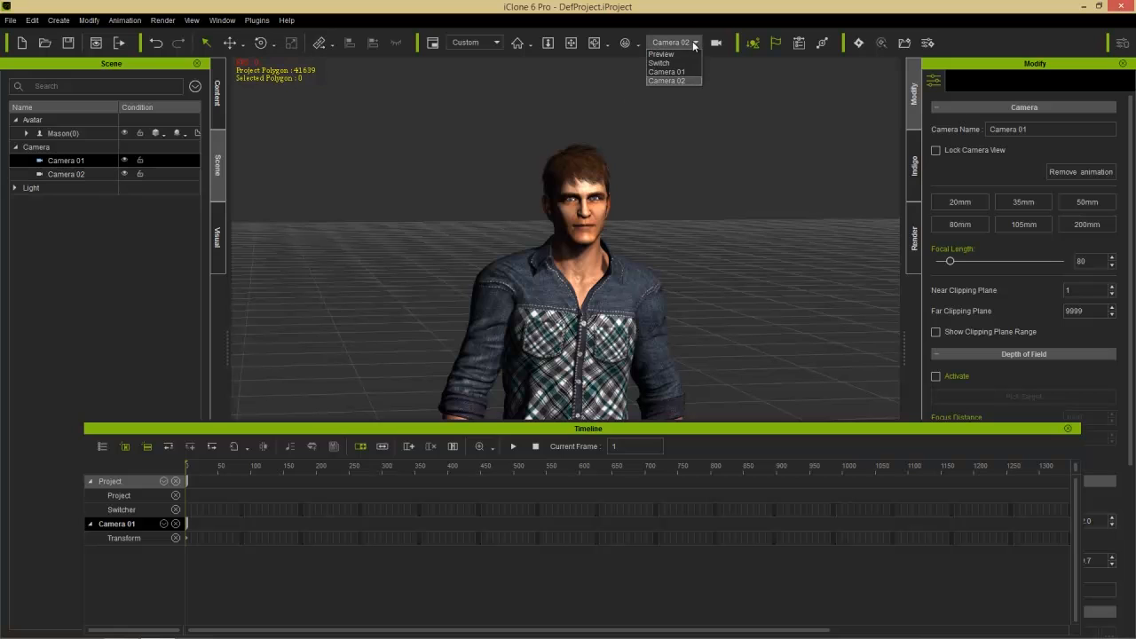
click(682, 72)
click(590, 347)
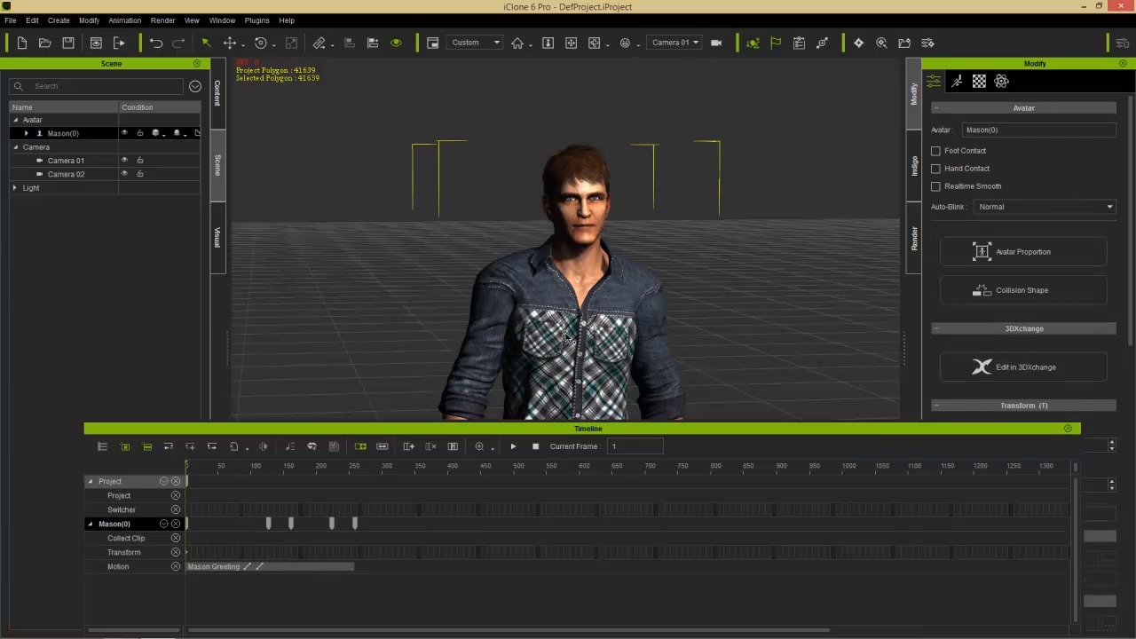
right_drag(470, 332, 629, 235)
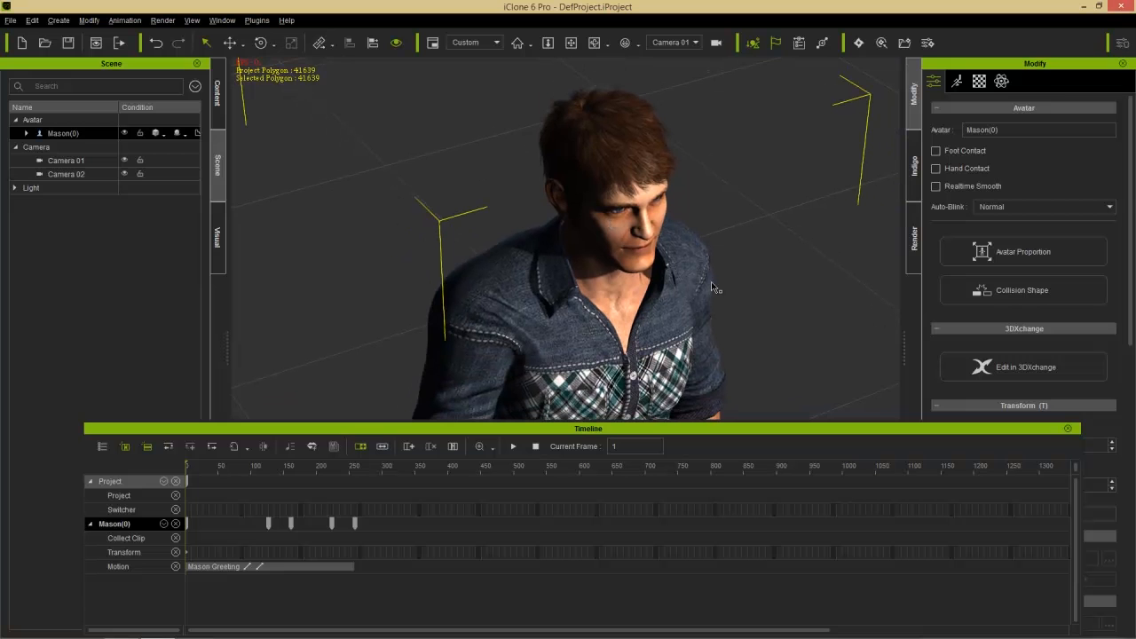
right_drag(691, 313, 656, 175)
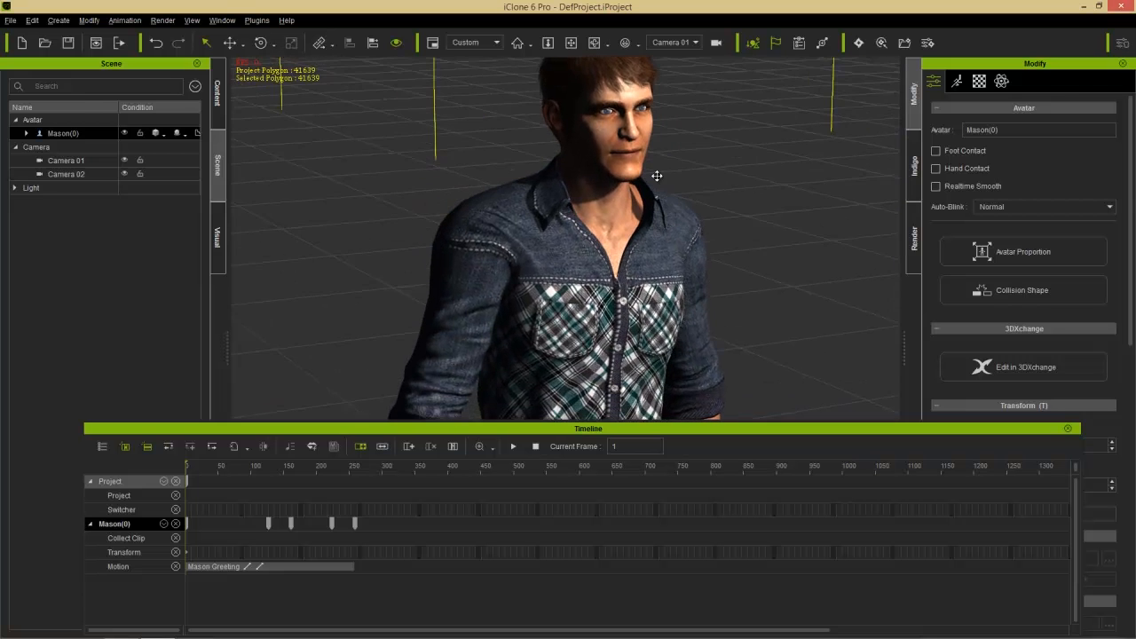
middle_drag(657, 175, 648, 256)
right_drag(648, 258, 662, 238)
mouse_move(635, 292)
middle_down()
mouse_move(625, 279)
mouse_move(622, 307)
middle_up()
right_drag(649, 326, 633, 316)
Step: Close the Timeline, make the avatar look at the camera, and orbit Camera 01 around to his other side
click(1067, 428)
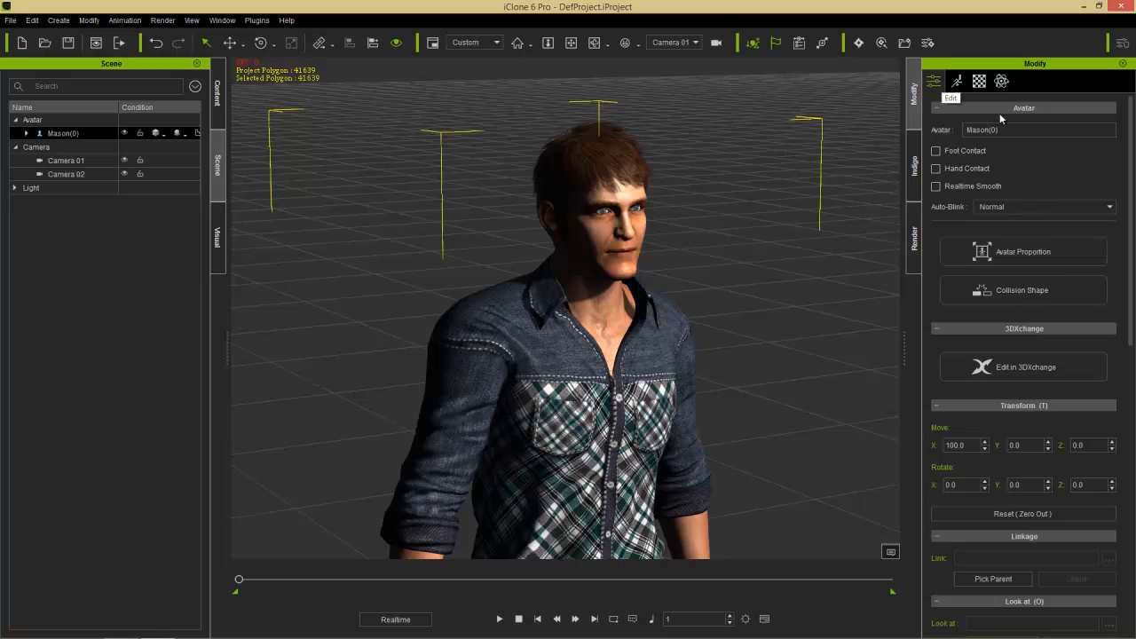
drag(1131, 154, 1132, 304)
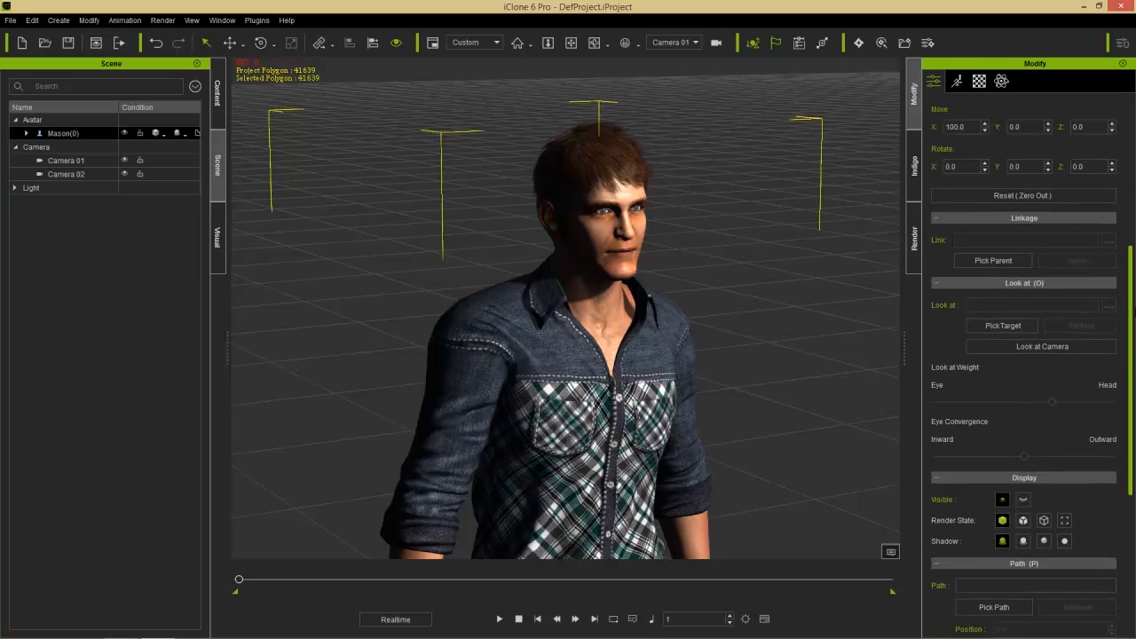
click(1060, 346)
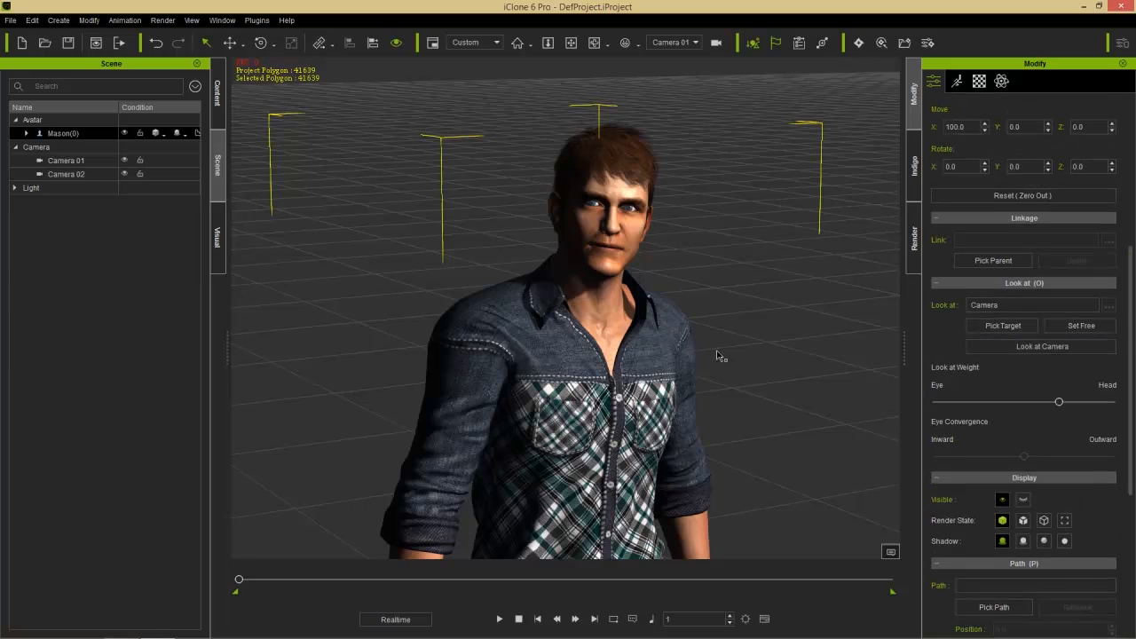
right_drag(809, 317, 490, 408)
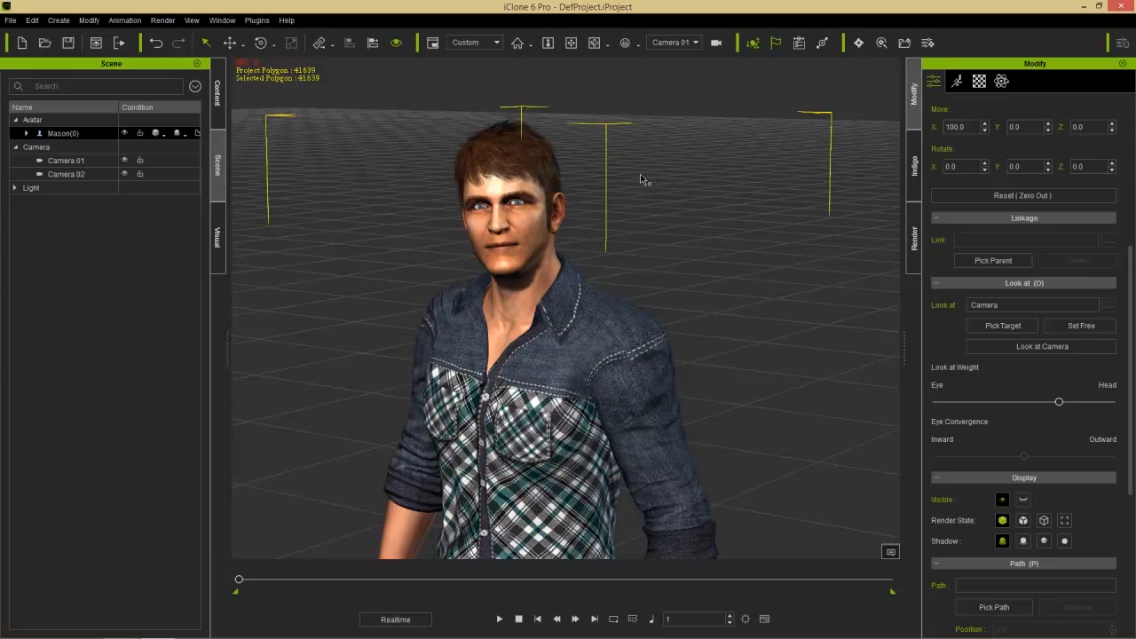
Step: Reopen the Timeline and assign Camera 01 to the project's Switcher track at frame 1
key(F3)
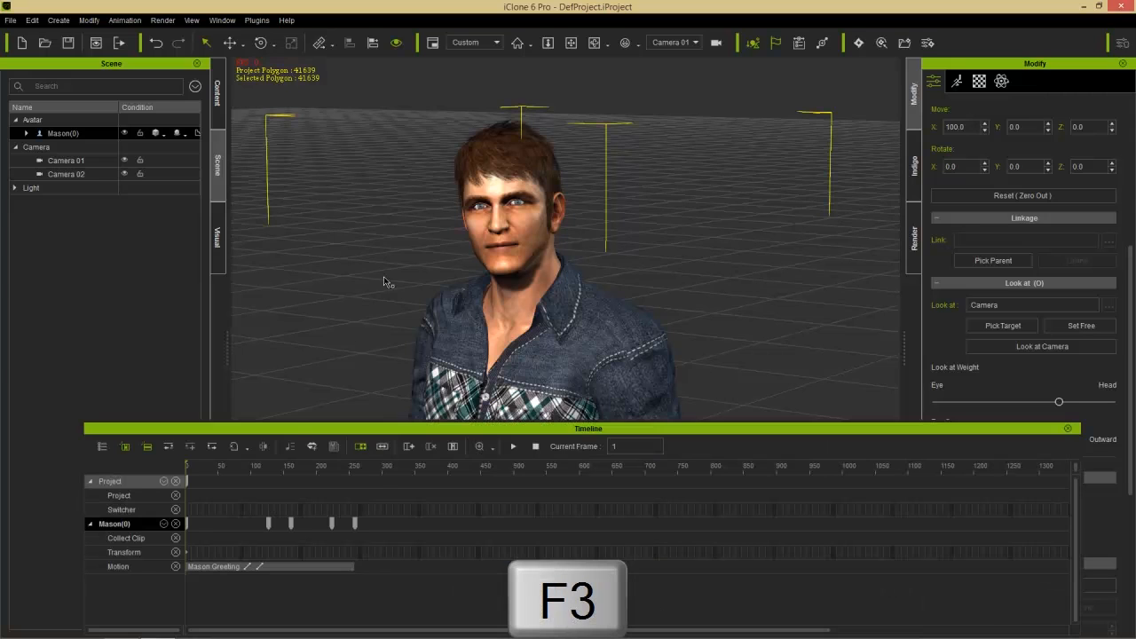
scroll(209, 497, up, 5)
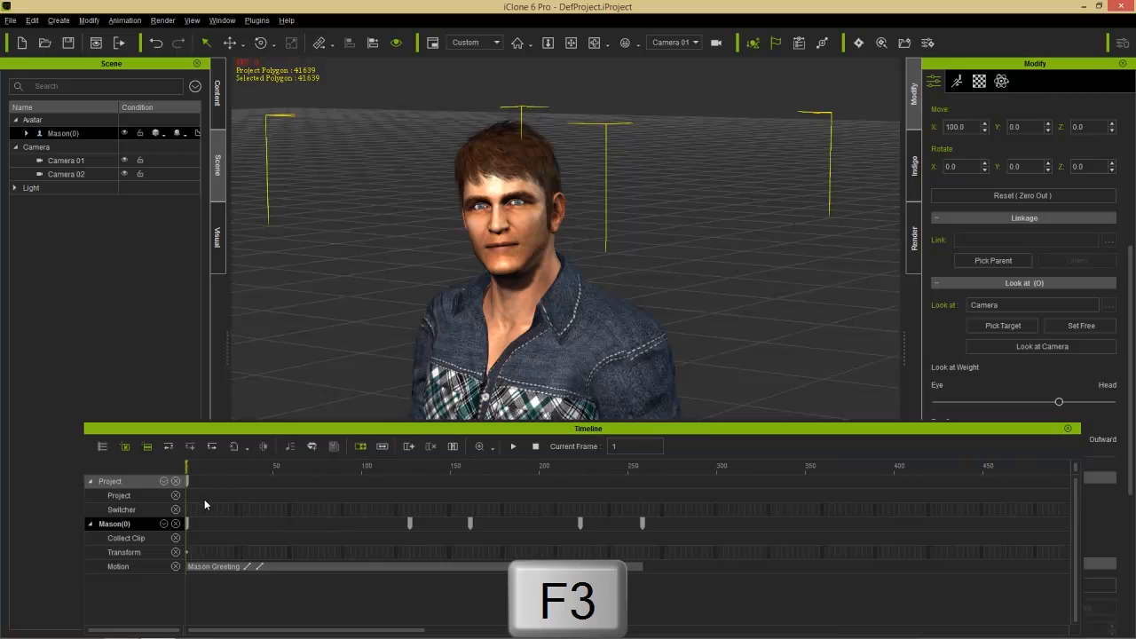
scroll(213, 509, up, 2)
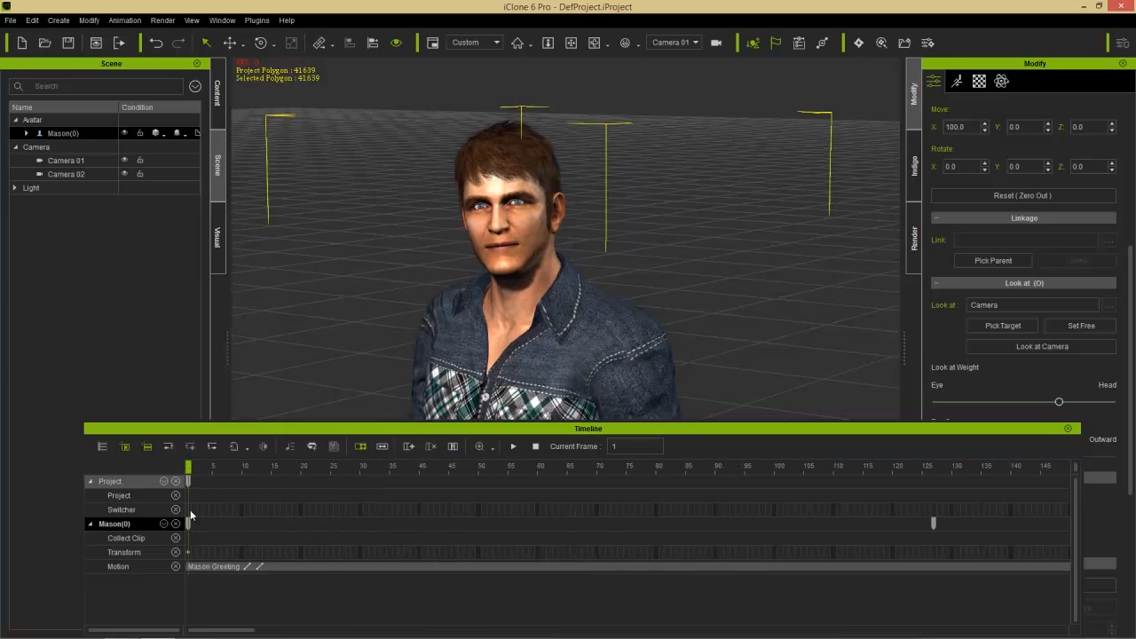
right_click(187, 507)
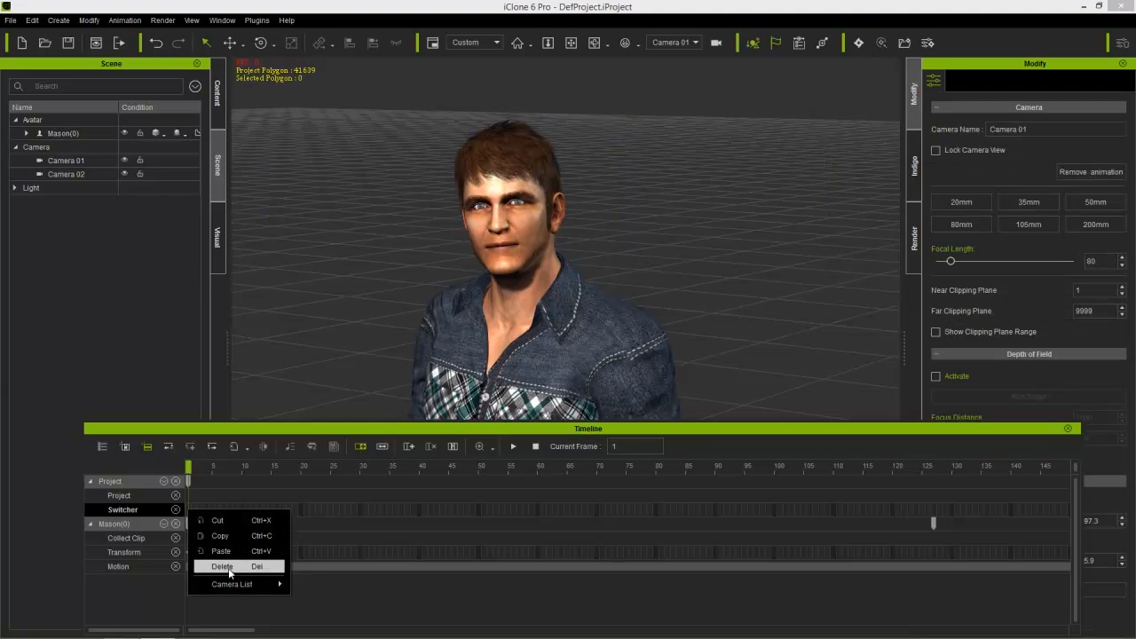
mouse_move(232, 584)
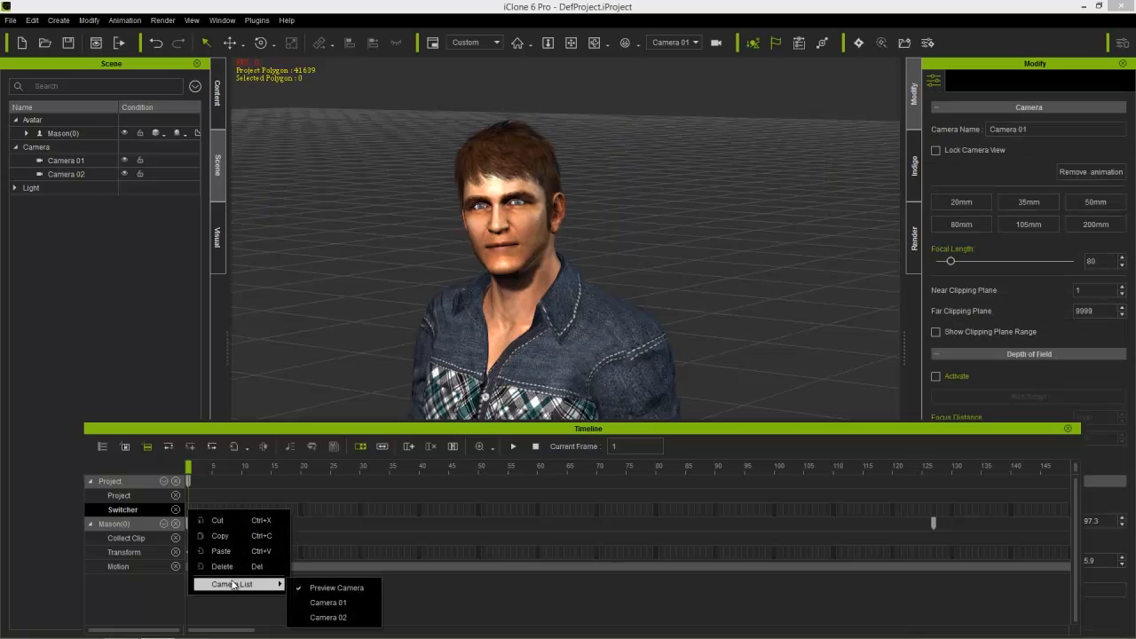
click(340, 603)
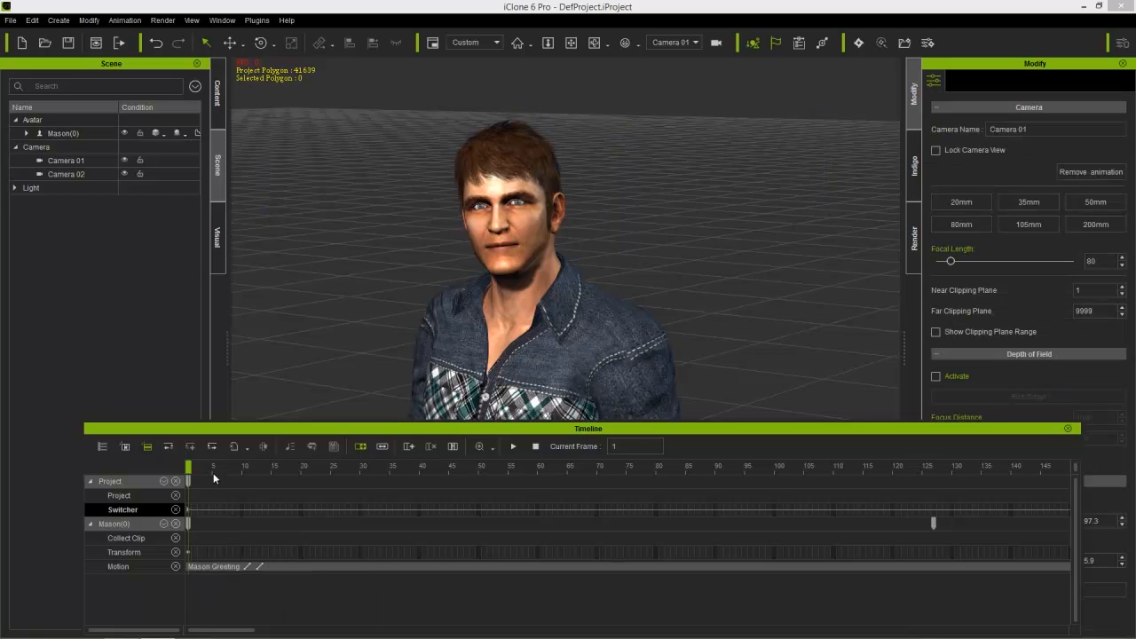
Step: Play the animation from frame 1 to frame 199 and switch to Camera 02 there on the Switcher track
mouse_move(192, 468)
mouse_down()
mouse_move(222, 470)
mouse_move(188, 471)
mouse_up()
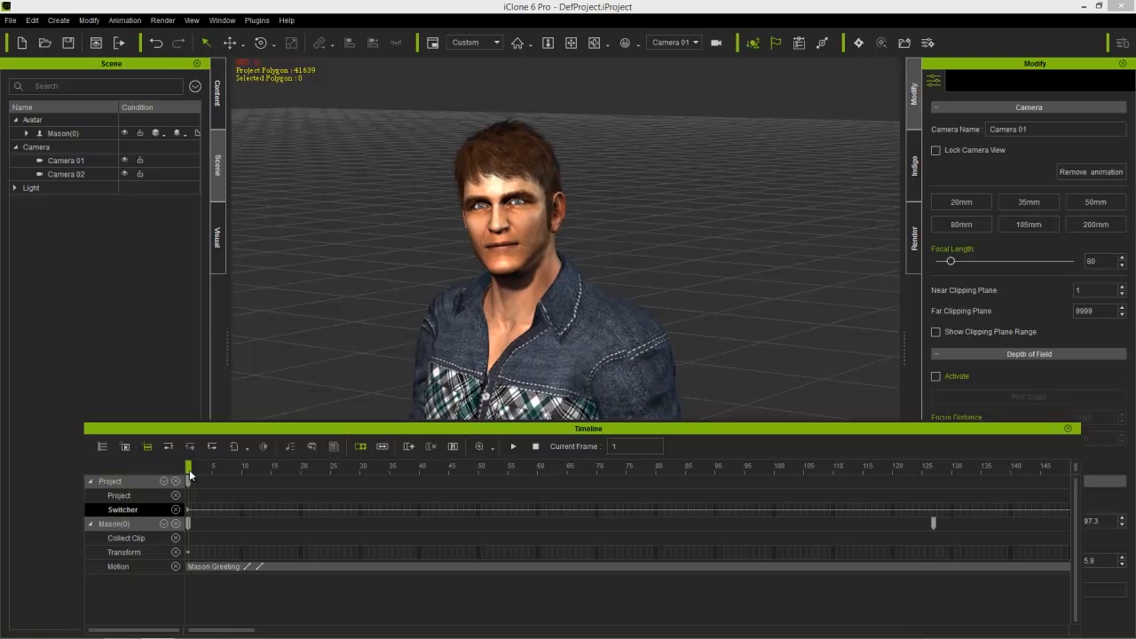
key(space)
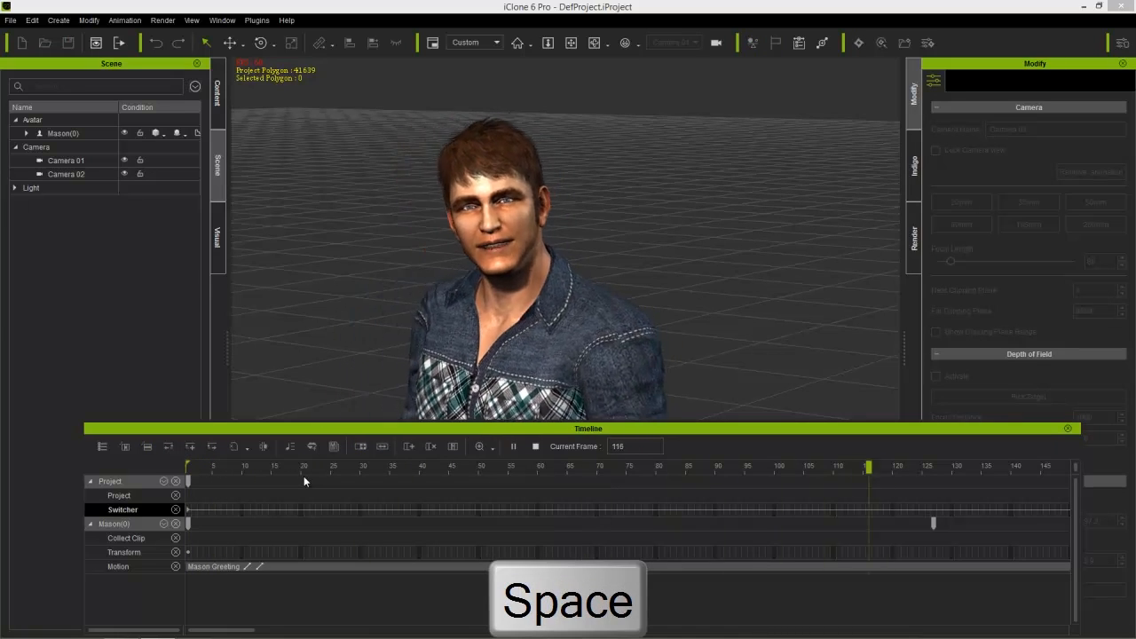
key(space)
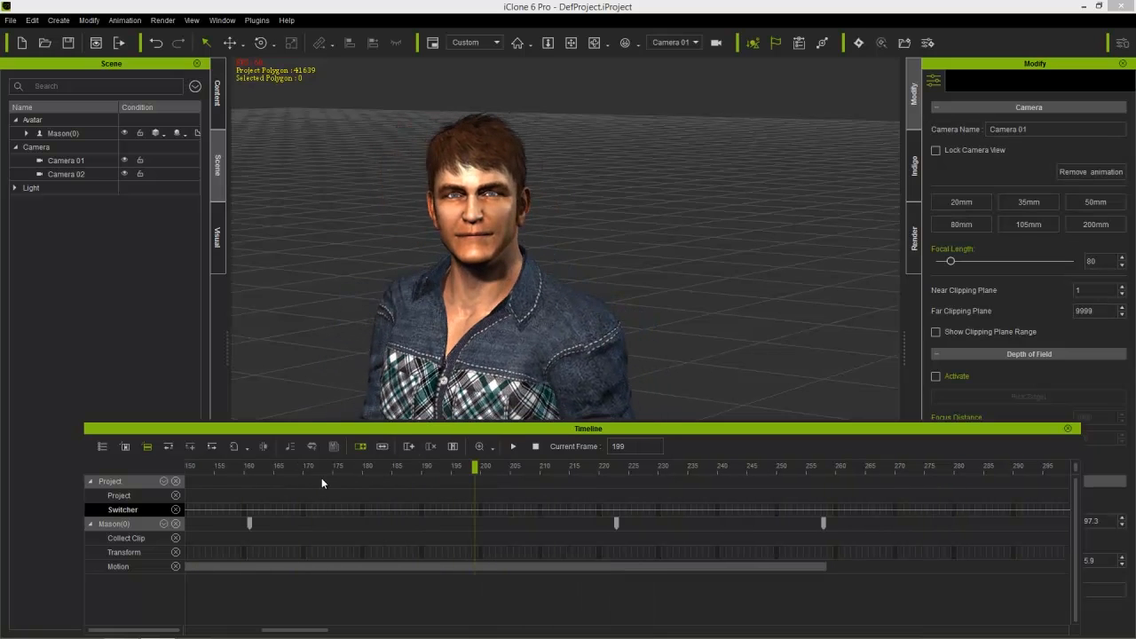
right_click(476, 511)
mouse_move(515, 583)
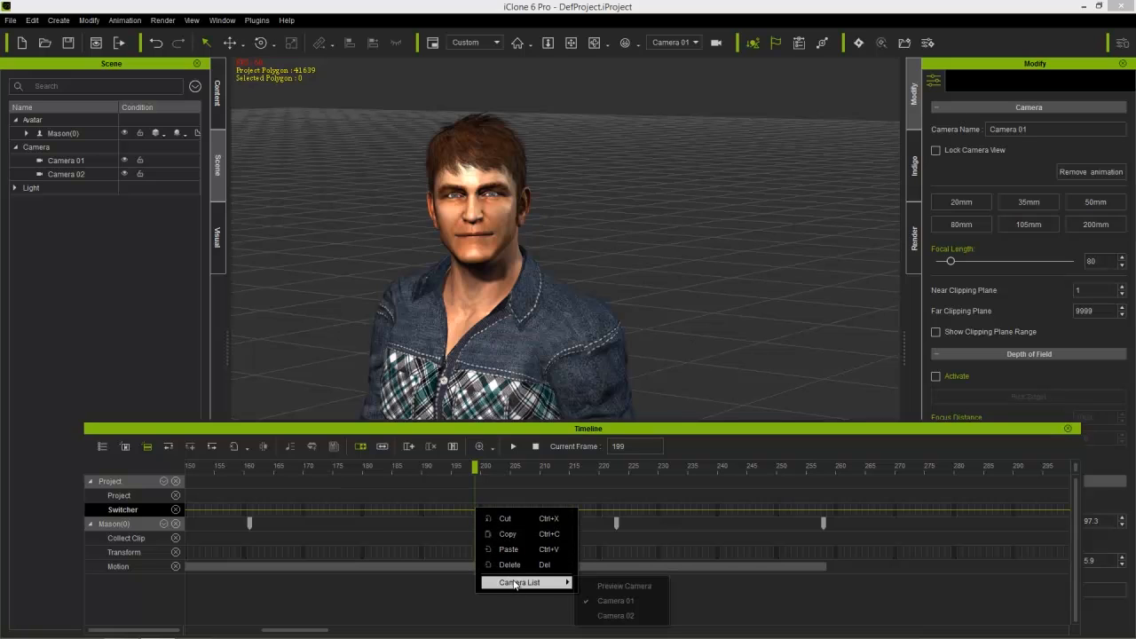
click(617, 616)
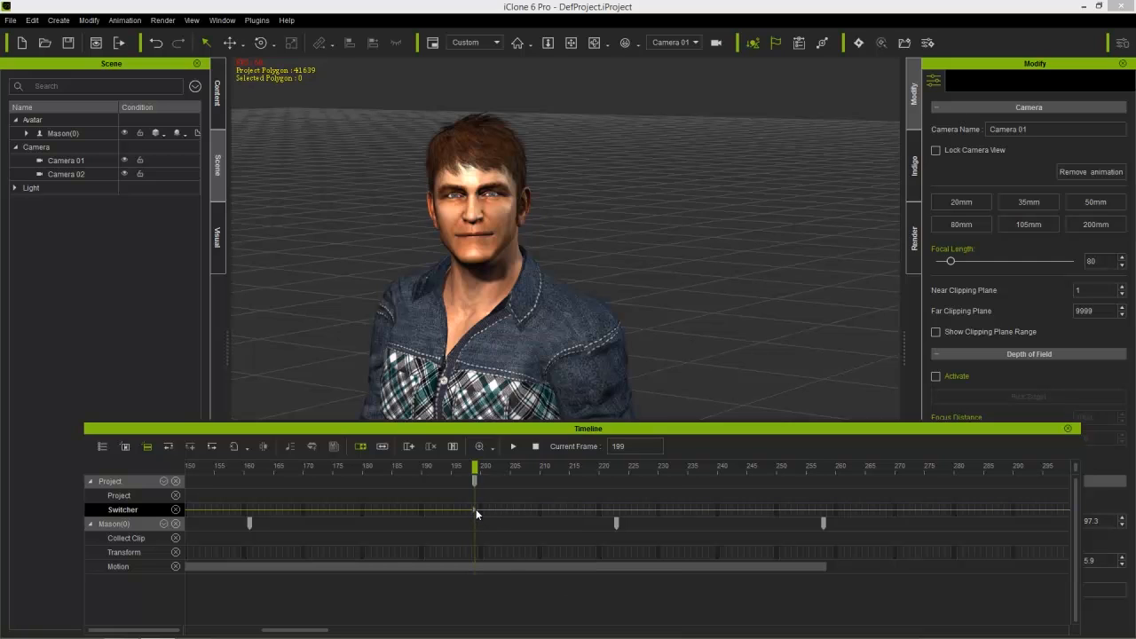
Step: Look through Camera 02 and reframe the avatar's upper body from a more sideways angle at frame 199
click(694, 43)
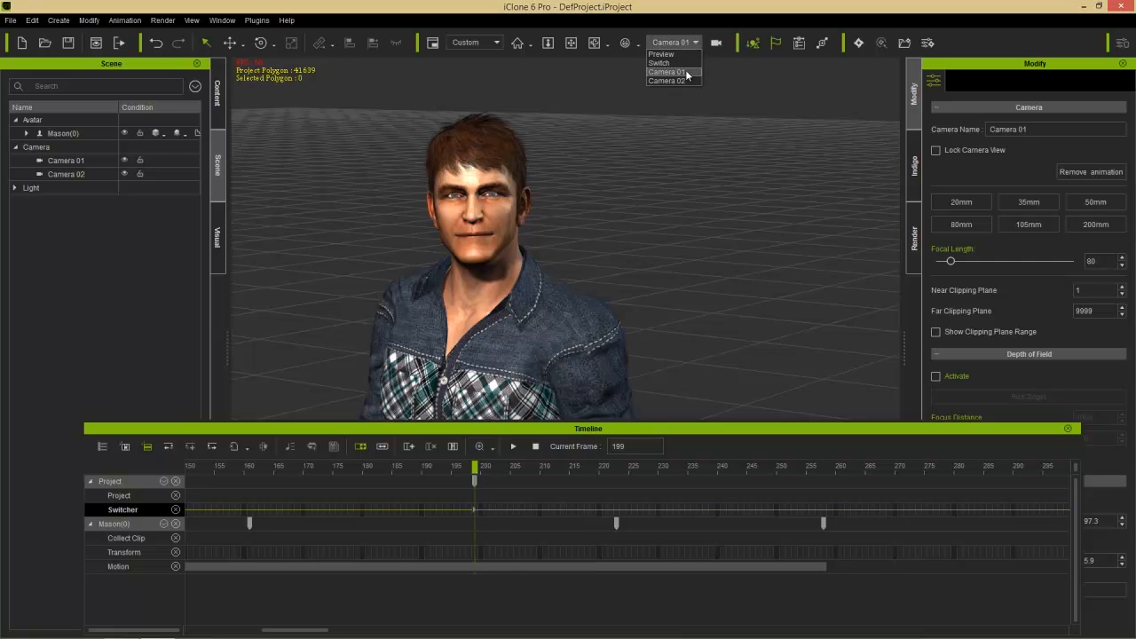
click(685, 79)
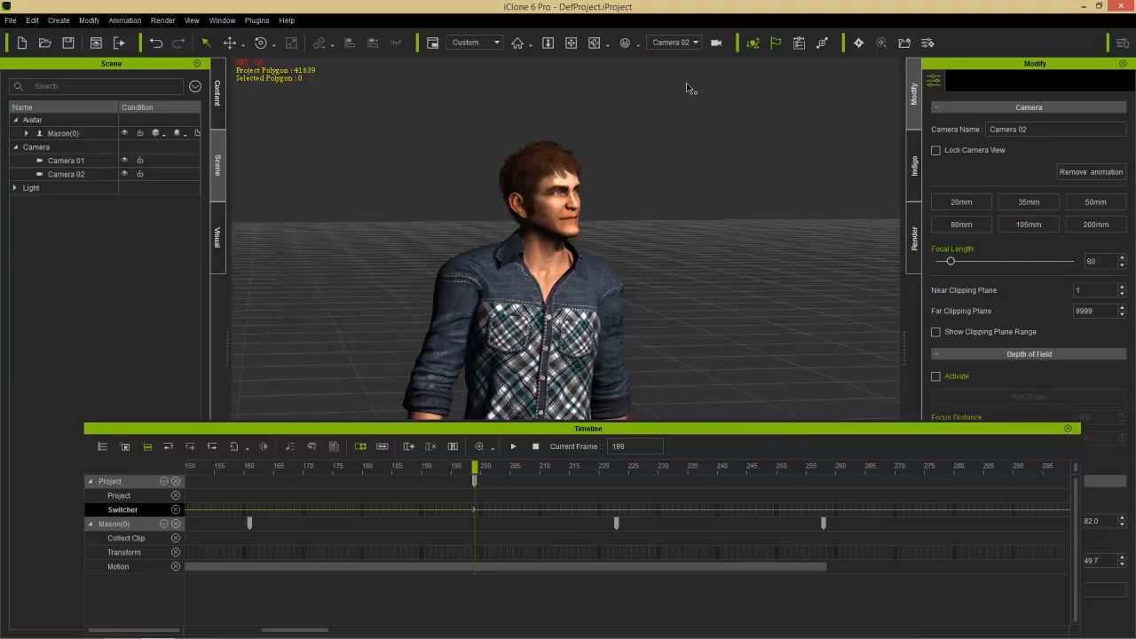
click(586, 291)
right_drag(490, 218, 507, 285)
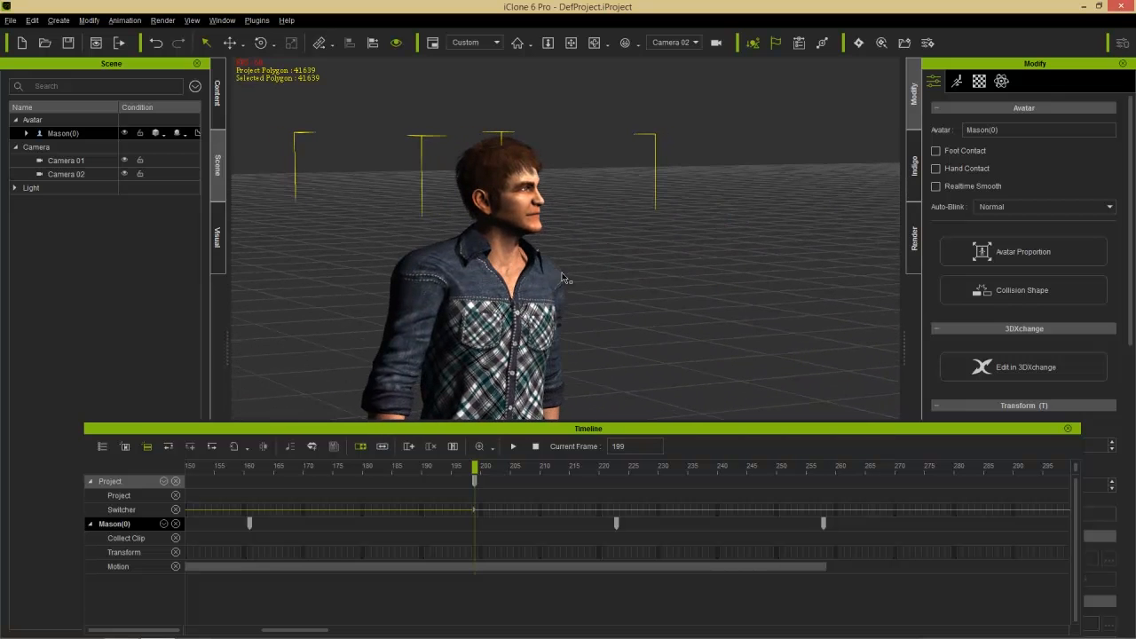
middle_drag(555, 275, 610, 293)
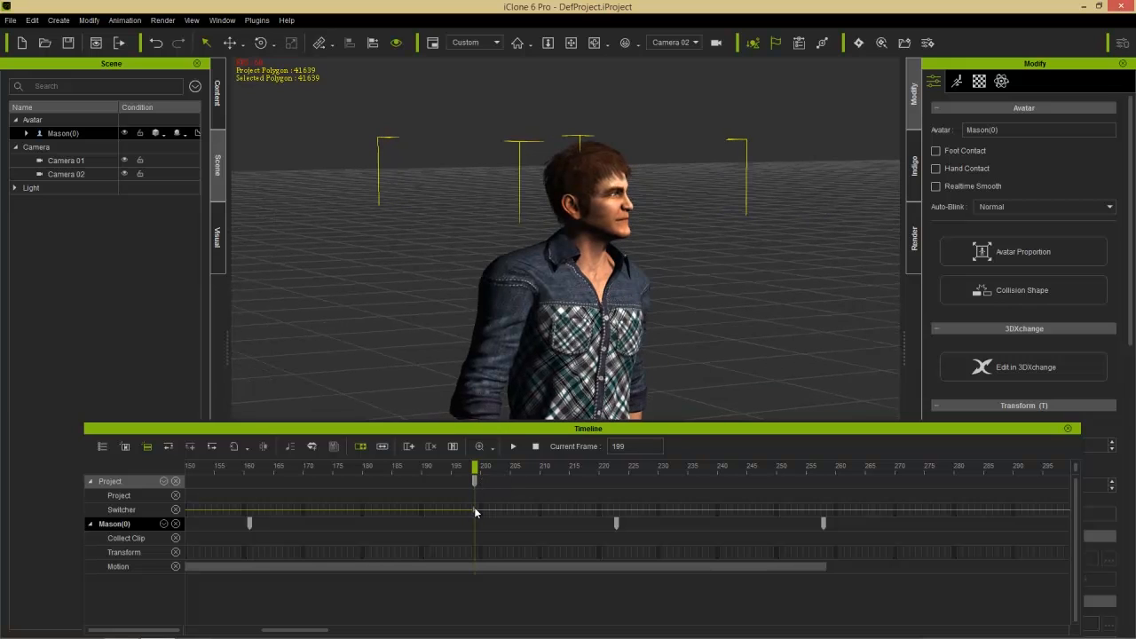
Step: Set the viewport's active camera to Switch and scrub the animation back across the camera cut to frame 186
mouse_move(474, 471)
mouse_down()
mouse_move(453, 475)
mouse_move(494, 475)
mouse_move(475, 479)
mouse_up()
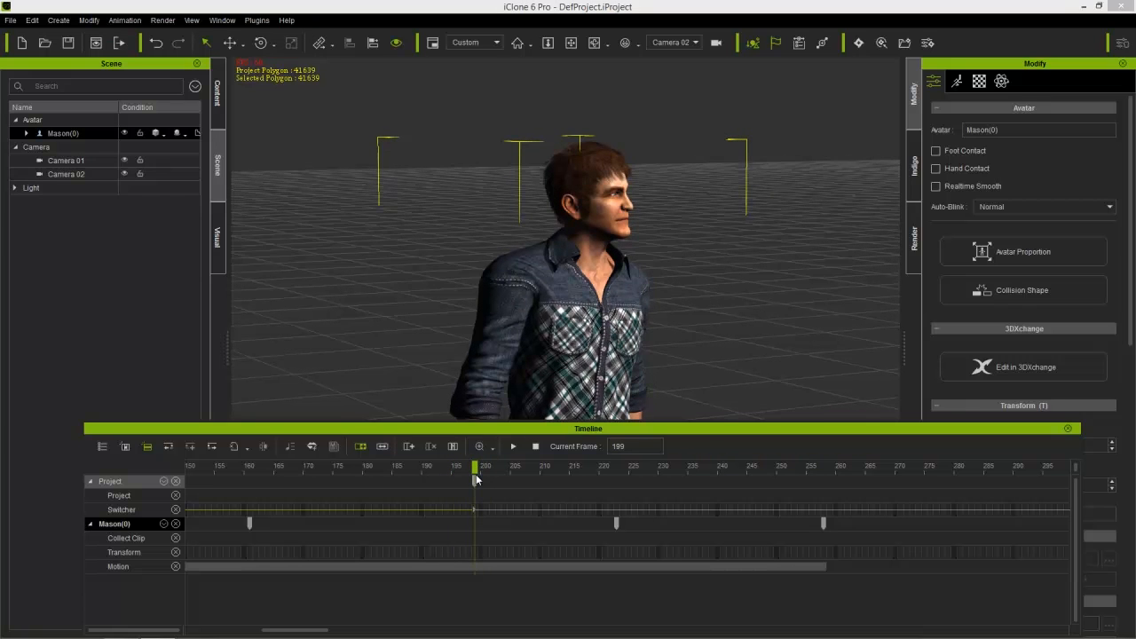
click(695, 43)
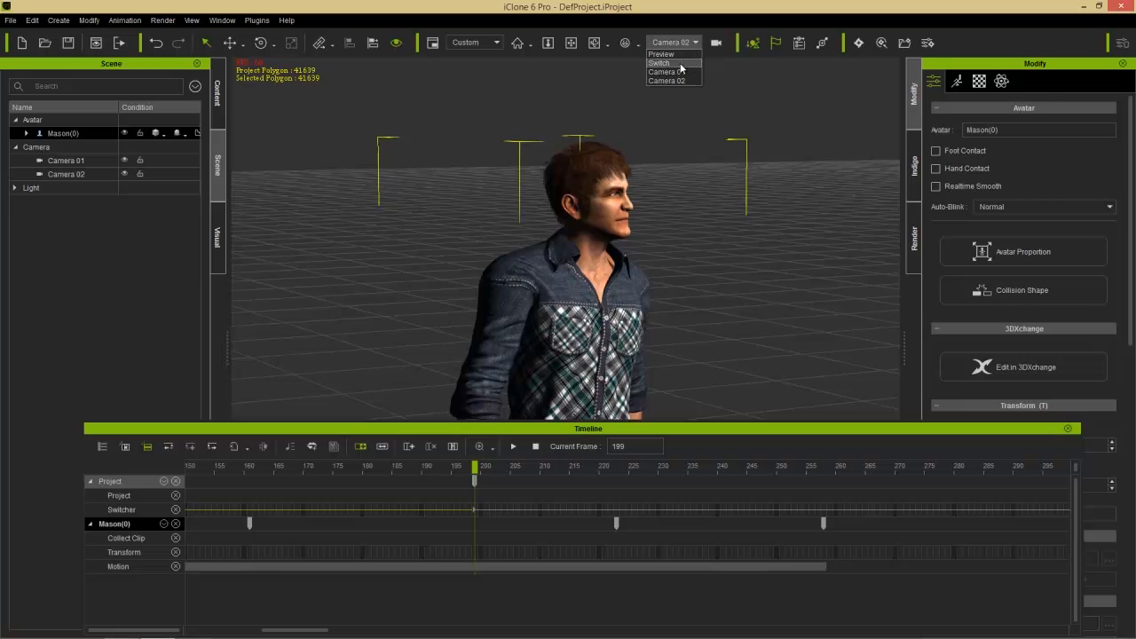
click(680, 64)
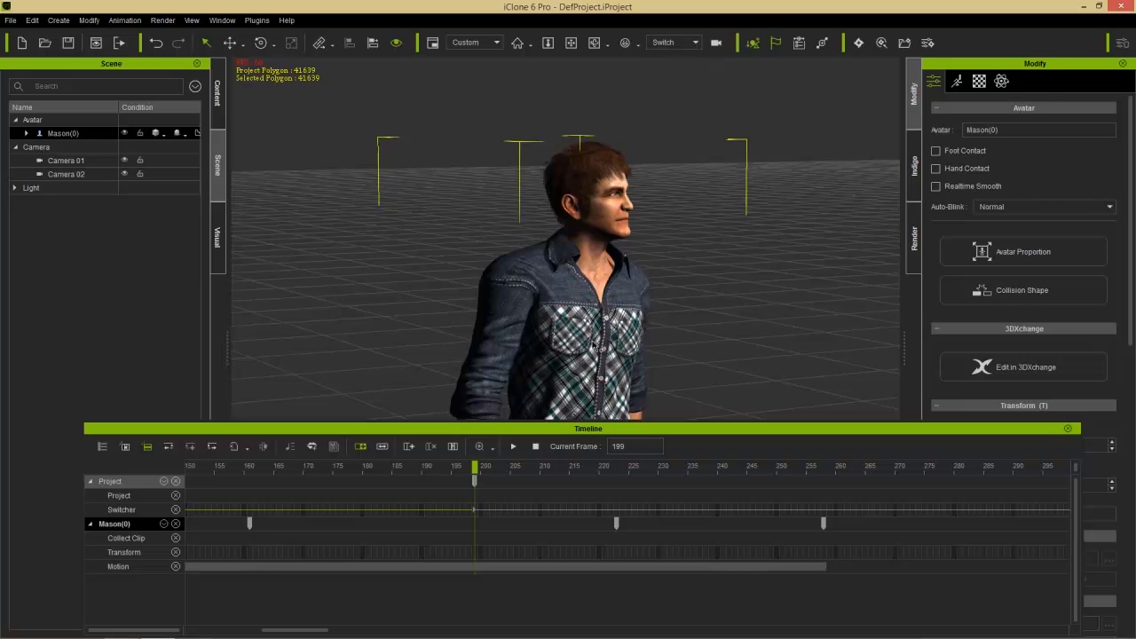
click(447, 467)
drag(447, 467, 396, 477)
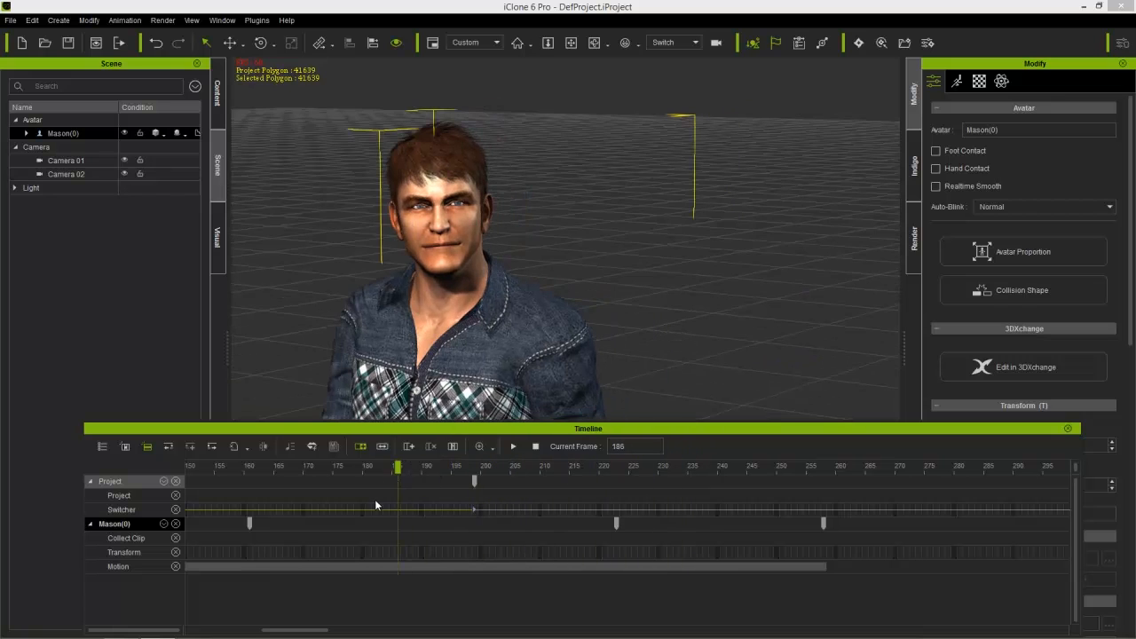
Step: Play the animation from frame 1 with the Timeline closed to review the camera switch, stopping at frame 338
scroll(378, 500, down, 2)
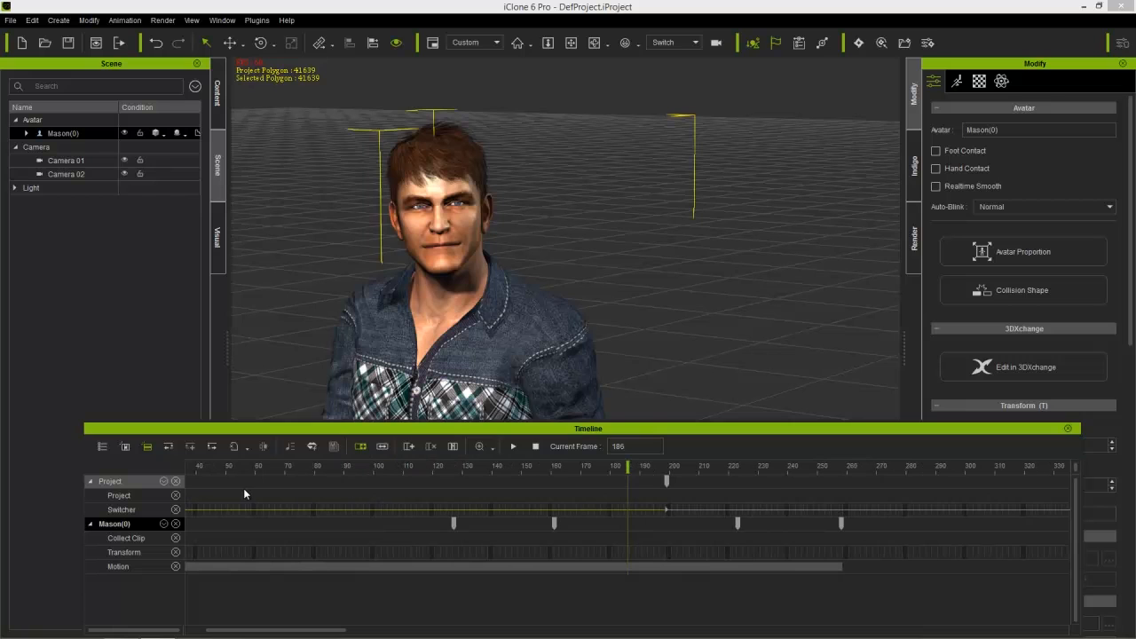
scroll(243, 488, down, 1)
click(211, 468)
drag(212, 468, 176, 472)
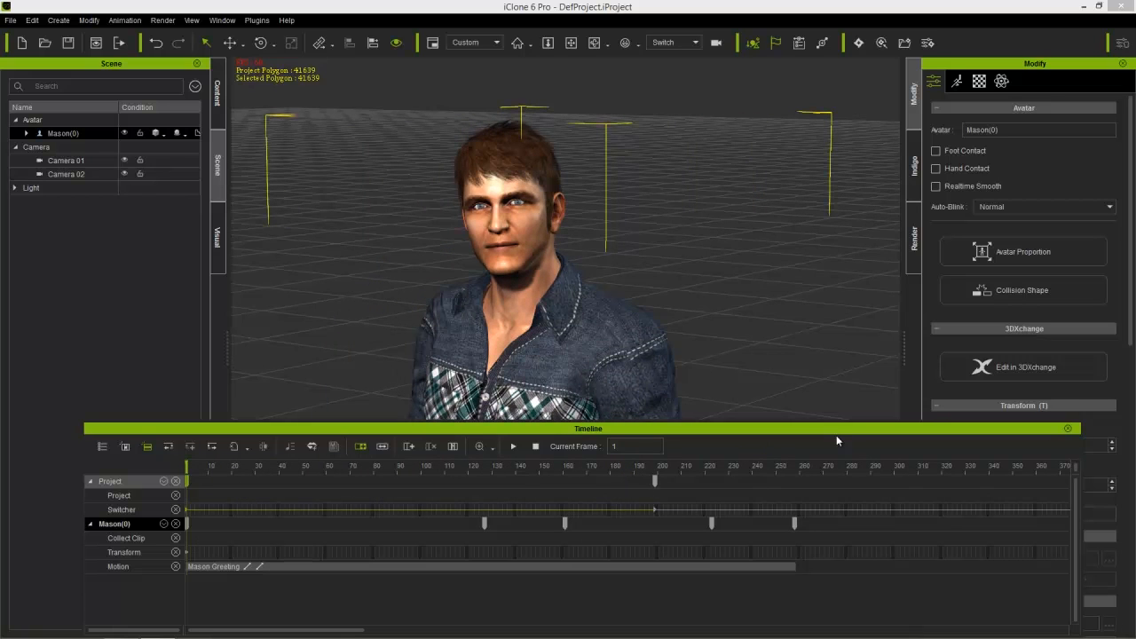
click(1067, 429)
click(498, 618)
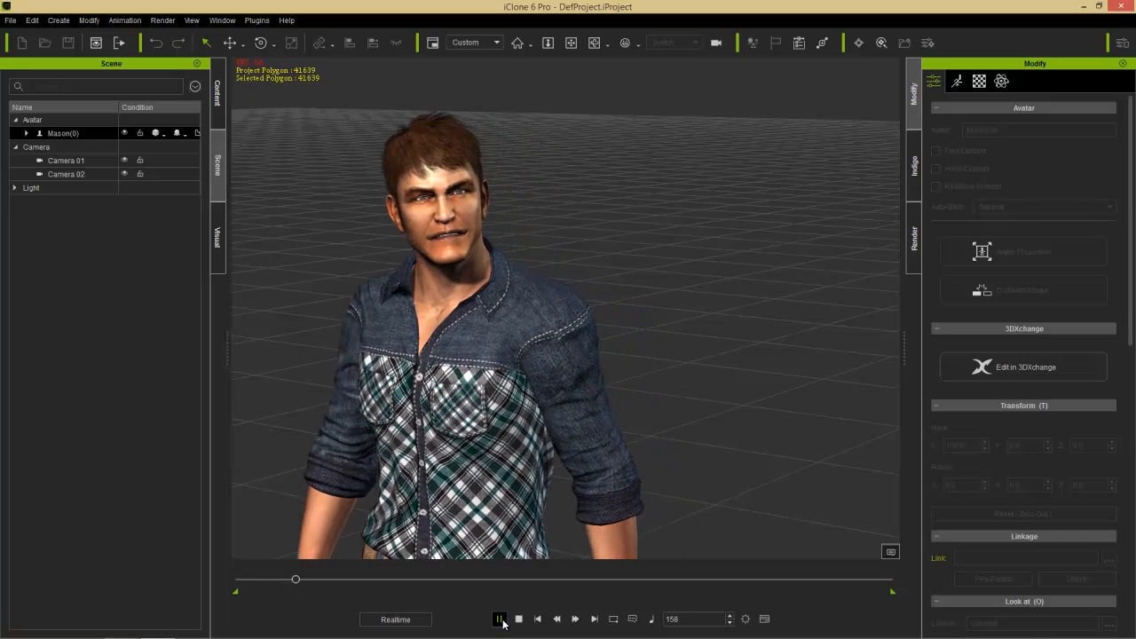
key(space)
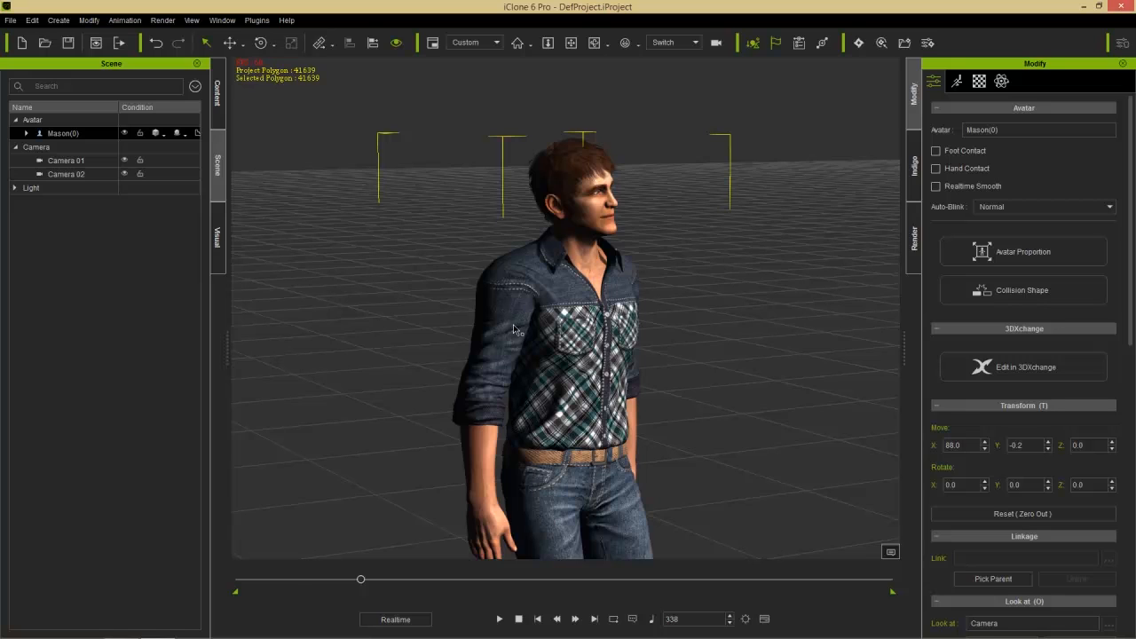
click(287, 22)
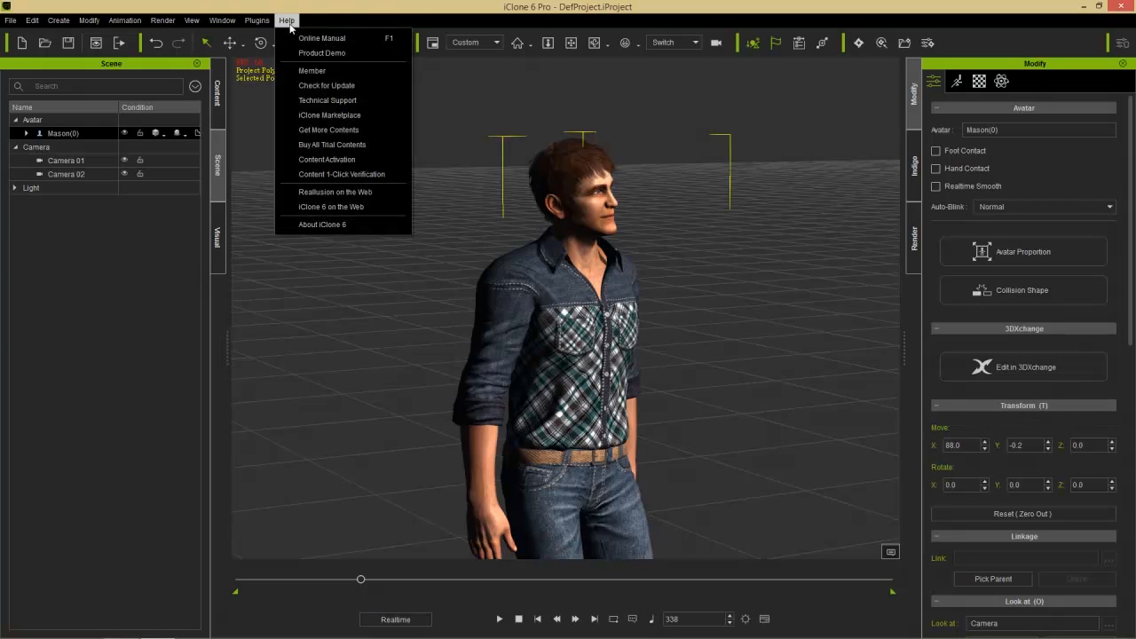
click(336, 9)
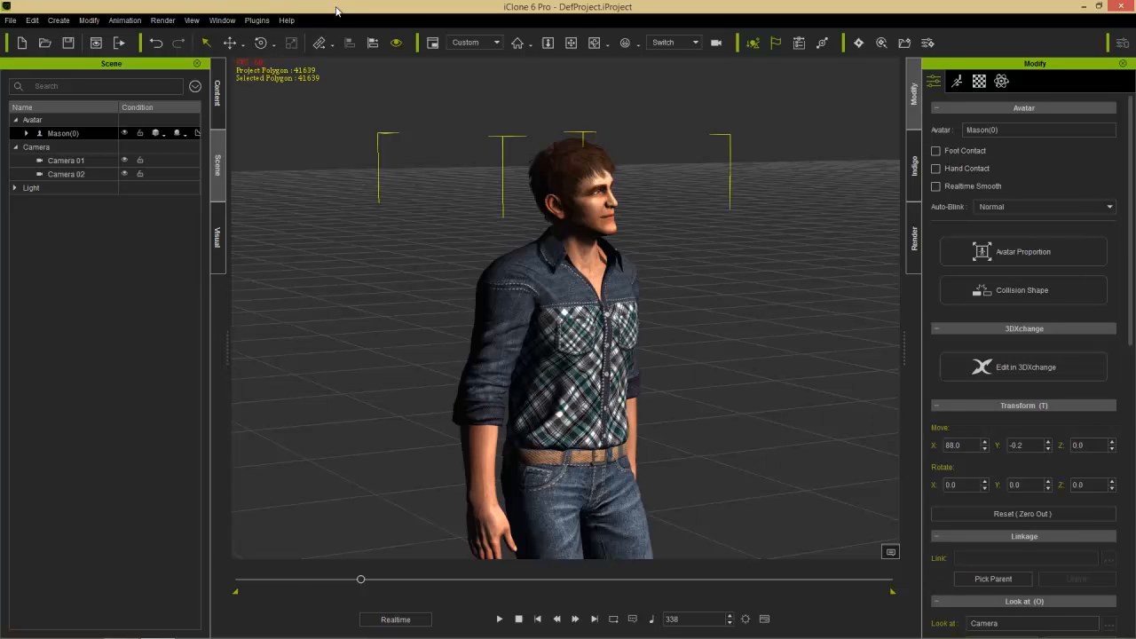